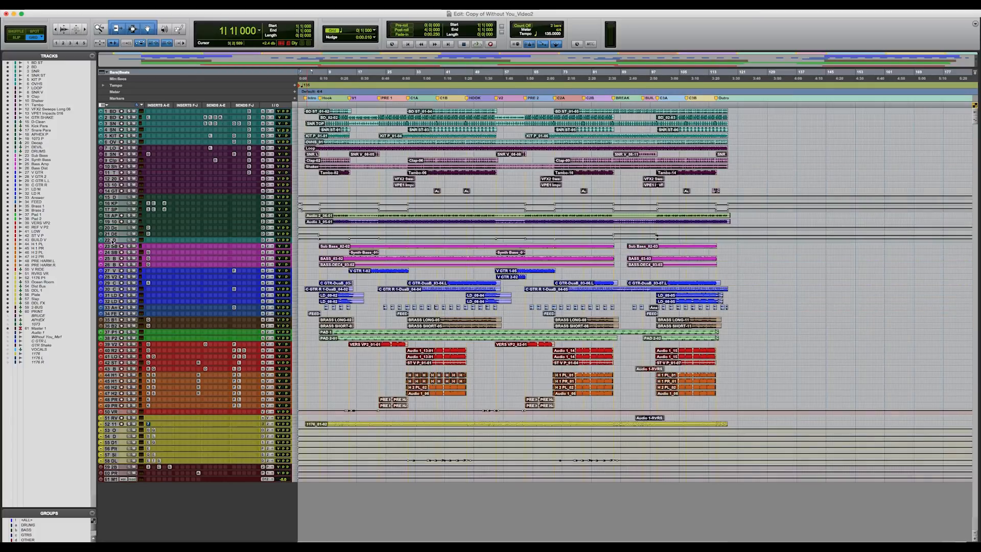
Step: Select all drum tracks from BD ST through DRUMS and enlarge their track height
left_click(112, 240)
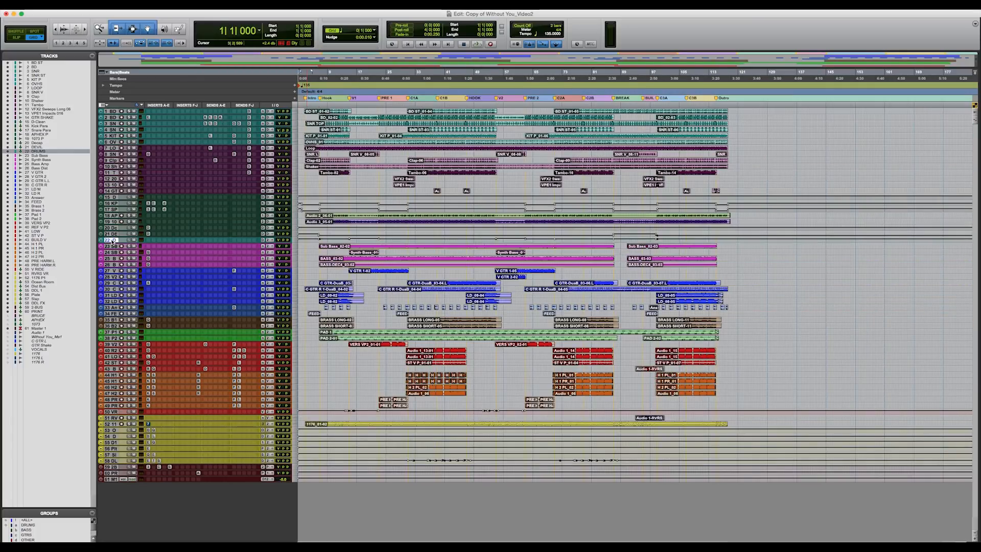
left_click(114, 112, "shift")
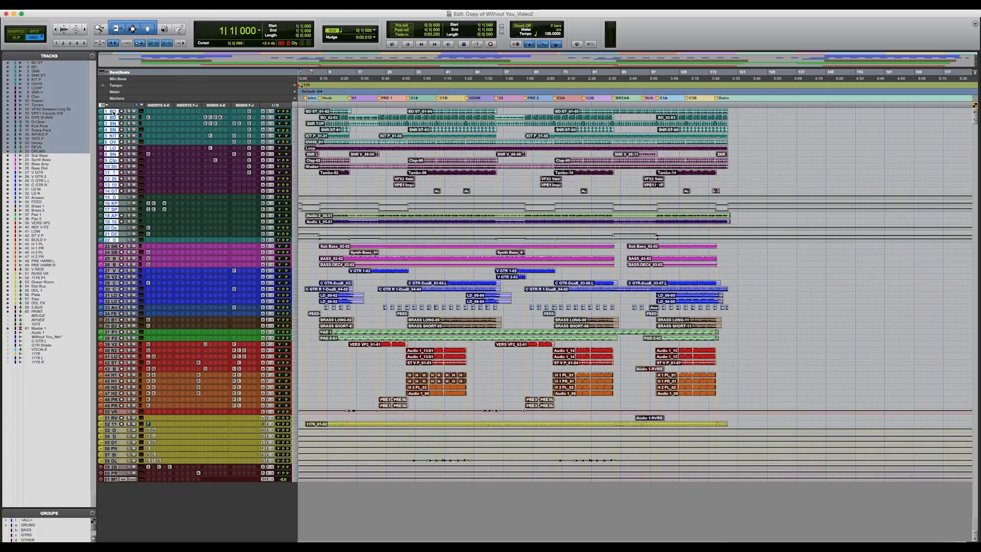
left_click(295, 175)
left_click(310, 192)
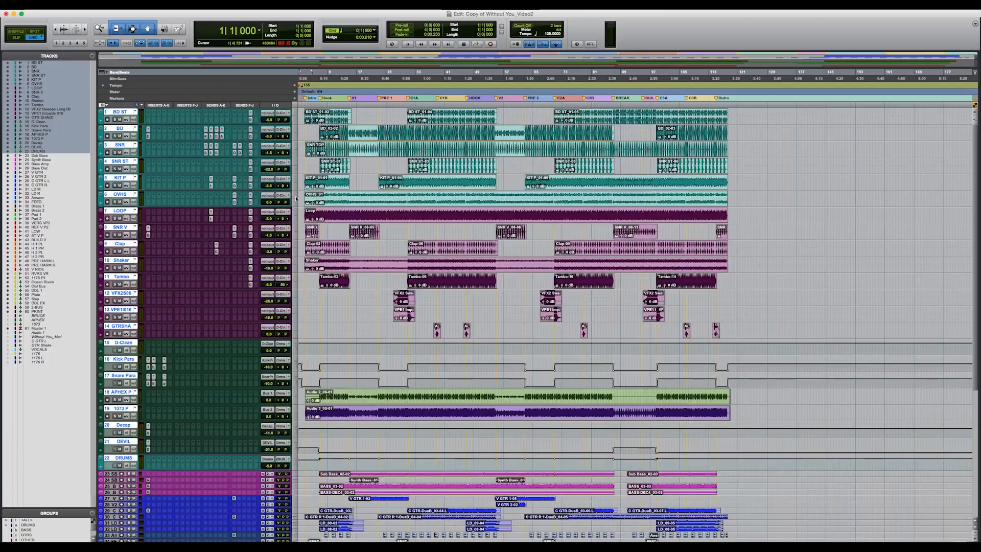
Step: Examine the individual drum and percussion tracks, the D-Clean track and the parallel tracks down to DEVIL across the arrangement
left_click(123, 194, "alt")
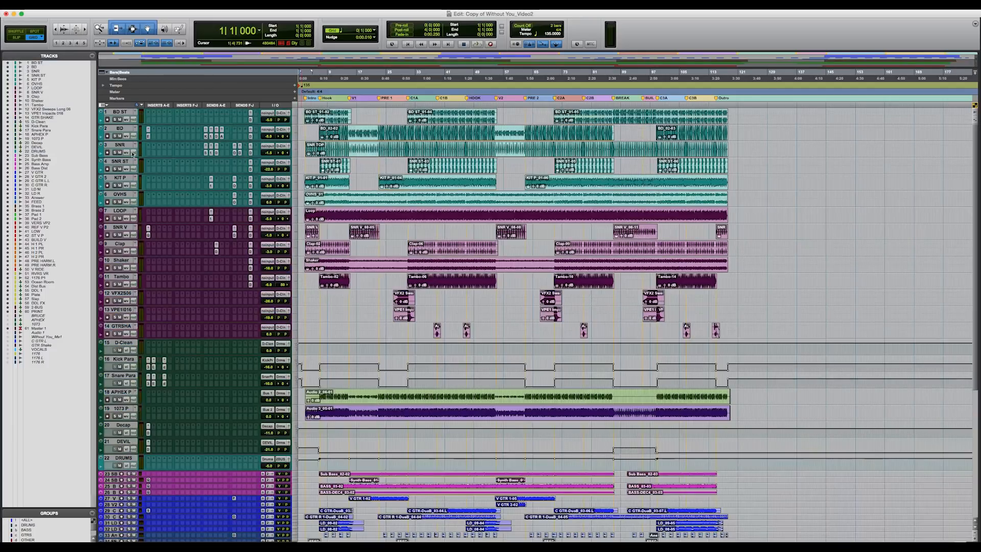
key("super+bracketright")
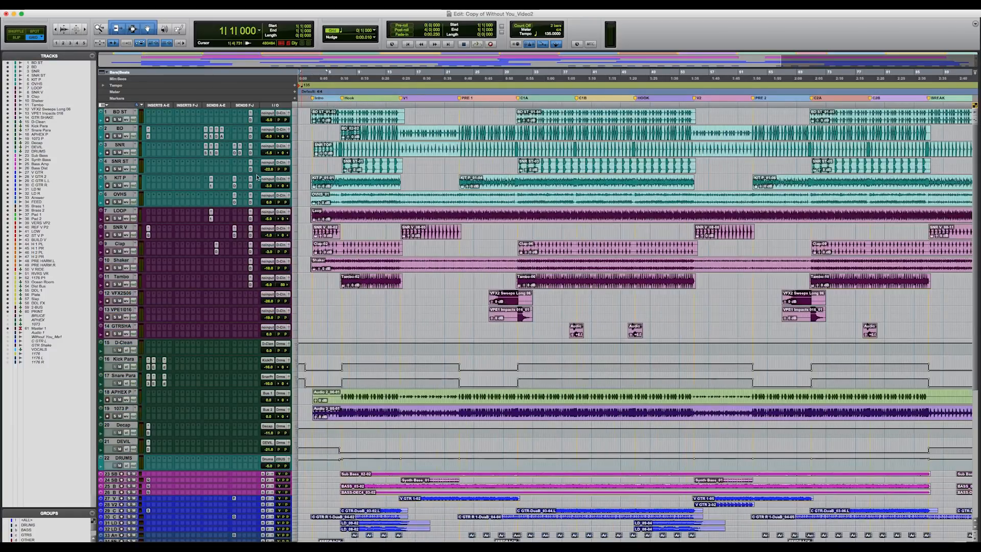
scroll(207, 269, "down", 2)
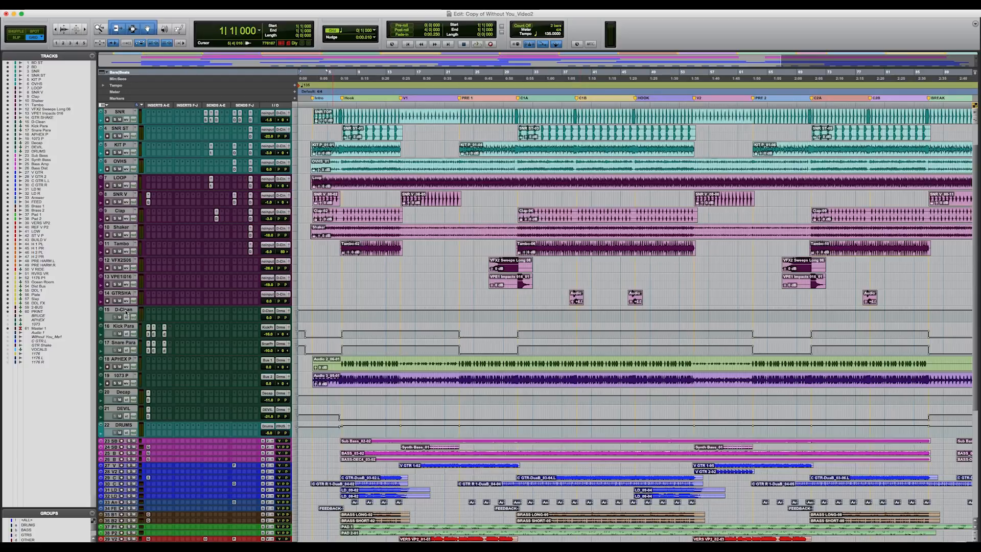
scroll(176, 315, "up", 2)
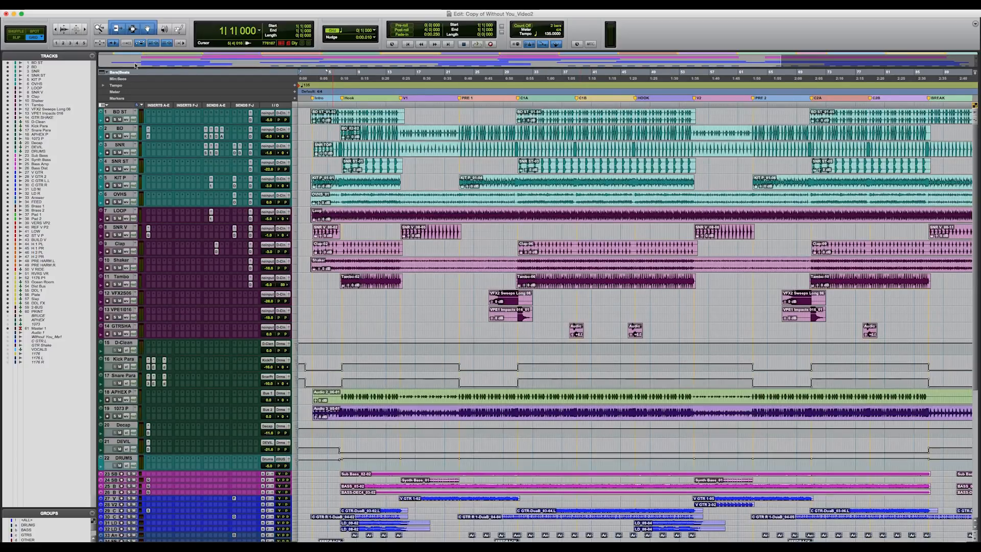
scroll(186, 338, "down", 2)
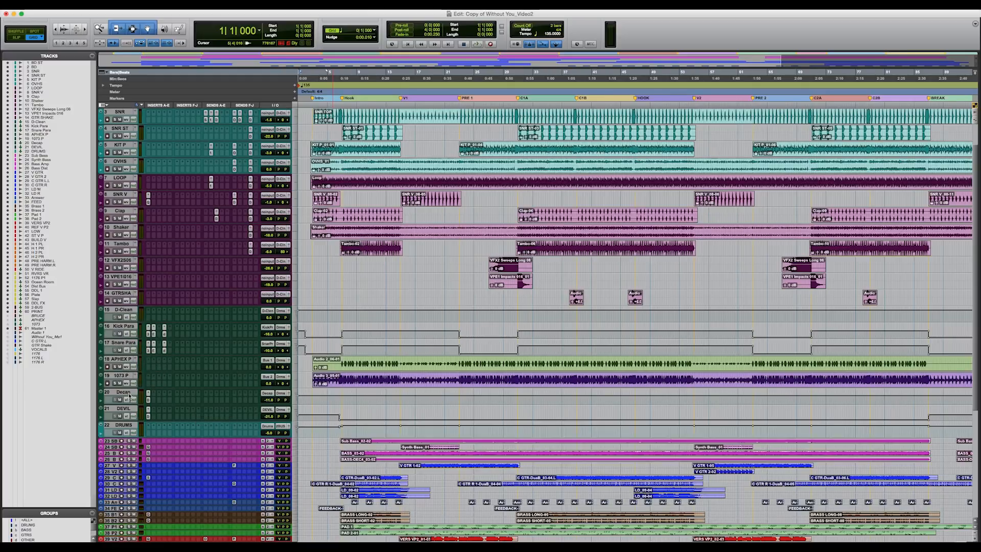
scroll(130, 411, "down", 2)
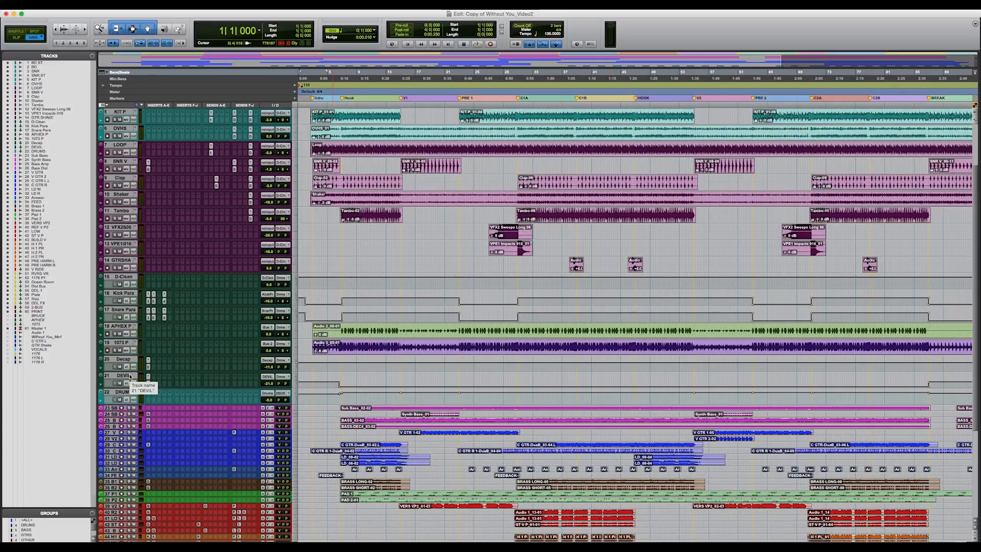
scroll(130, 376, "up", 2)
Step: Solo the whole drum section from BD ST through DRUMS and audition it from the Hook
left_click(123, 424)
scroll(123, 115, "up", 2)
left_click(124, 113, "shift")
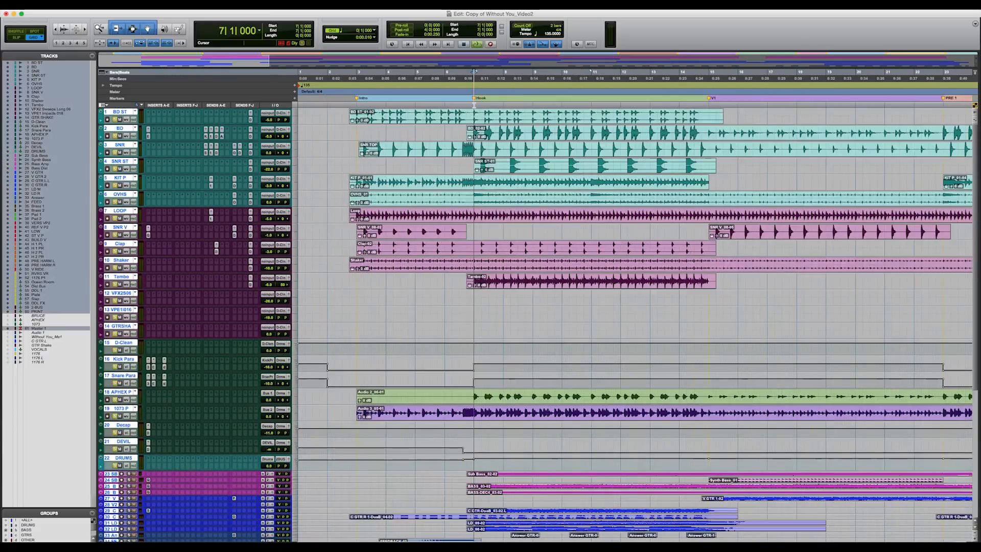
key("space")
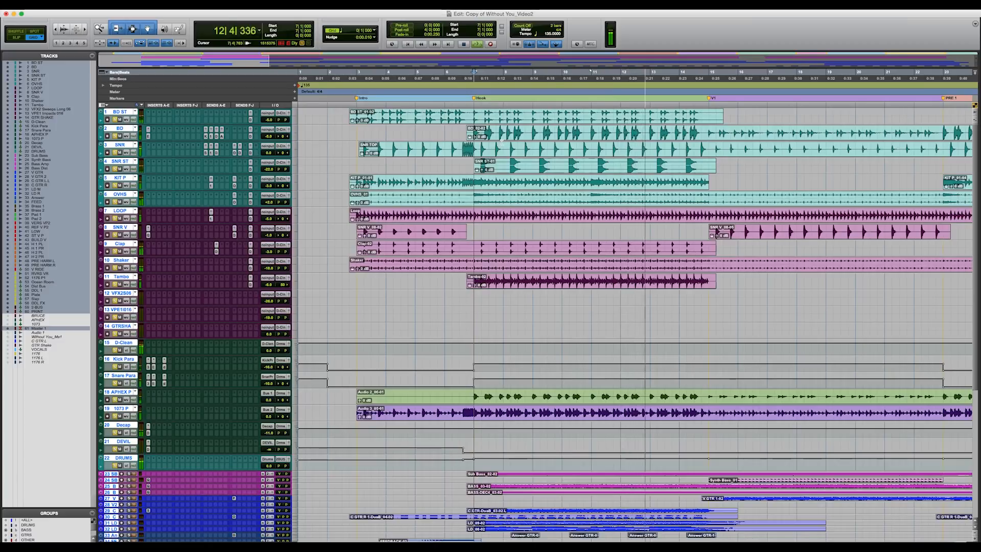
key("space")
Step: Take the parallel tracks from Kick Para through DEVIL out of solo and audition the remaining drums from the Hook
left_click(125, 379)
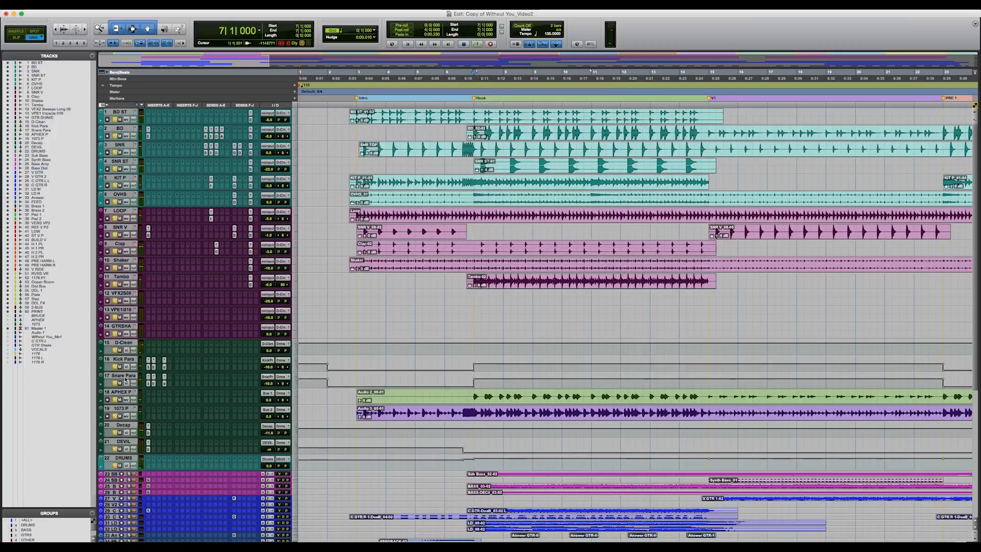
left_click(123, 442)
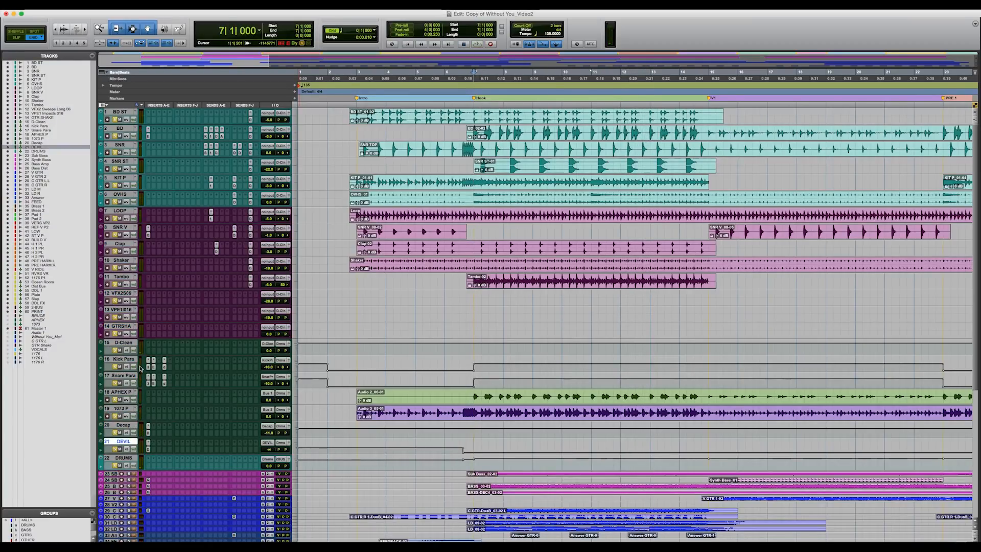
left_click(131, 361, "shift")
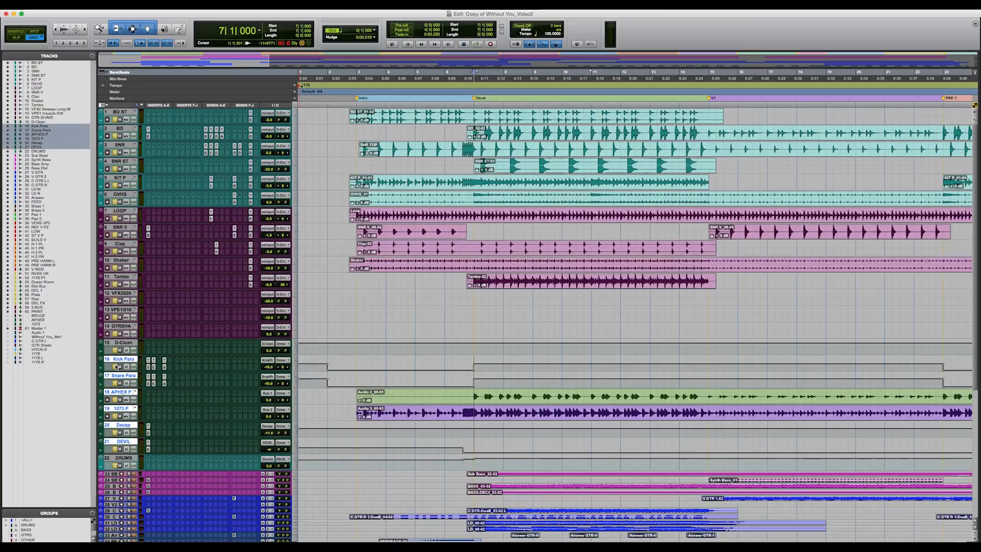
key("space")
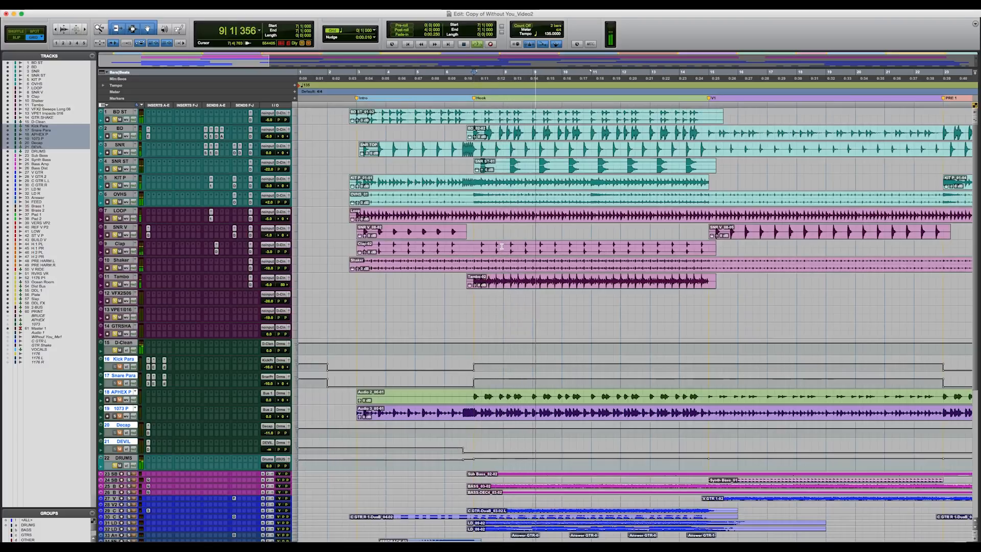
key("space")
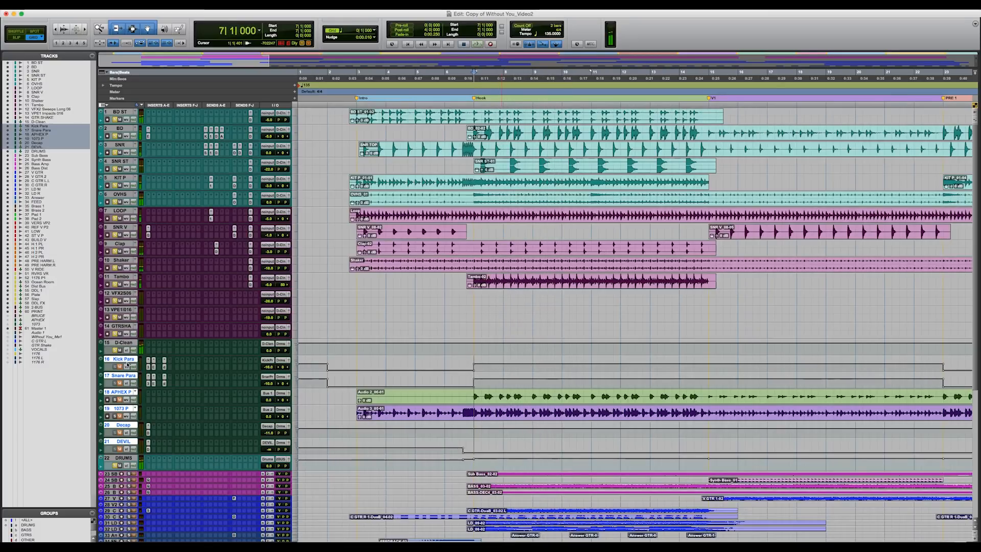
Step: Solo the selected parallel drum tracks again and play the Hook for comparison
left_click(115, 366)
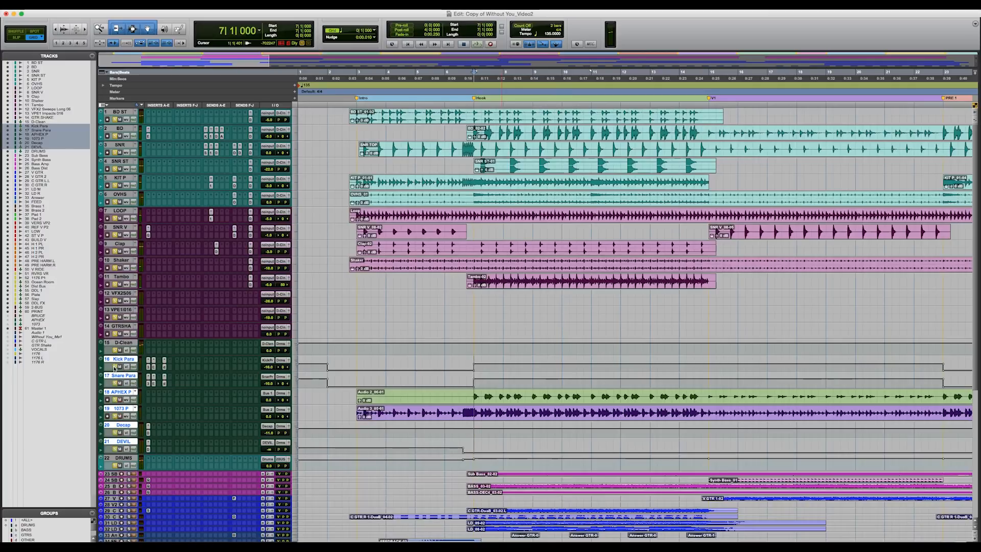
key("space")
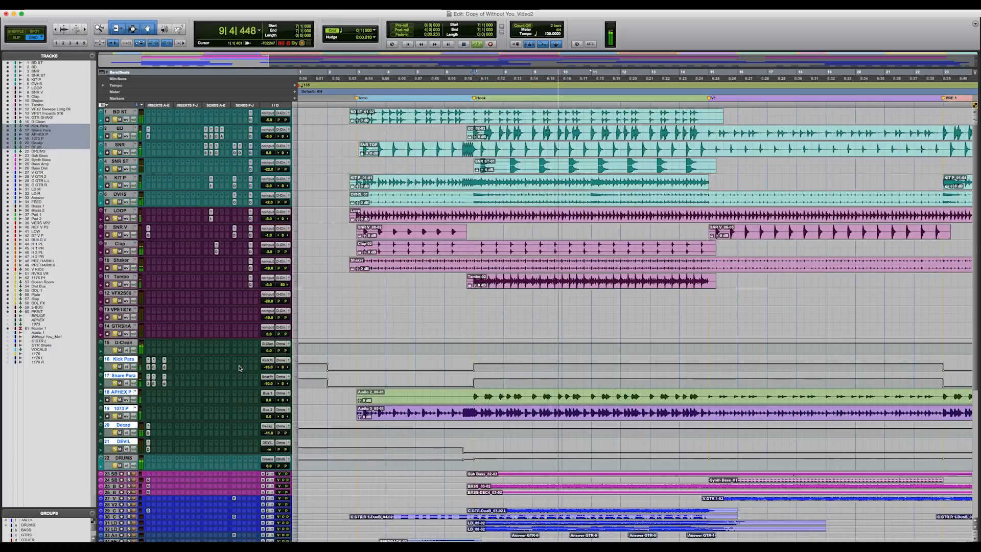
key("space")
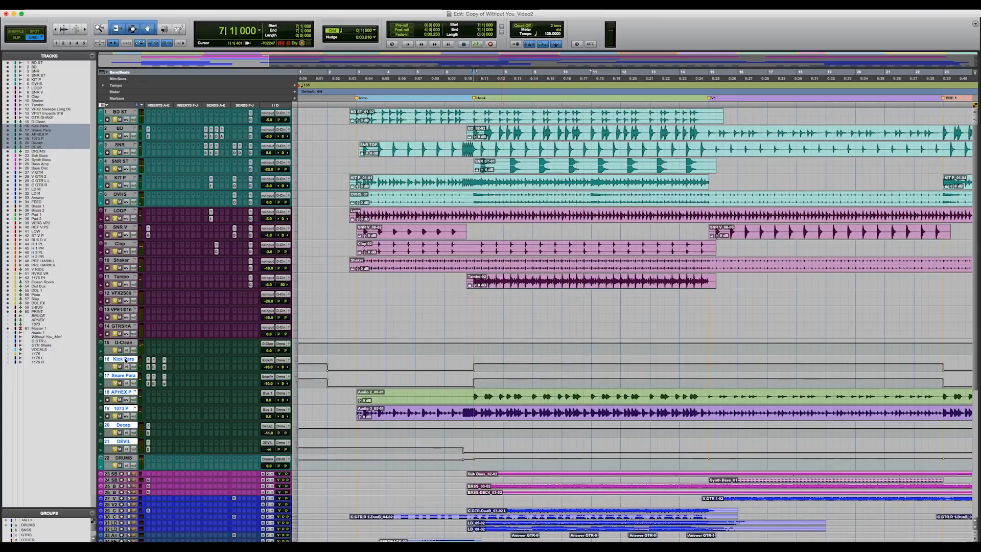
Step: Select the Hook section on the APHEX P track and audition that track soloed
left_click(125, 361, "alt")
key("r")
left_click_drag(387, 392, 503, 394)
left_click(115, 400)
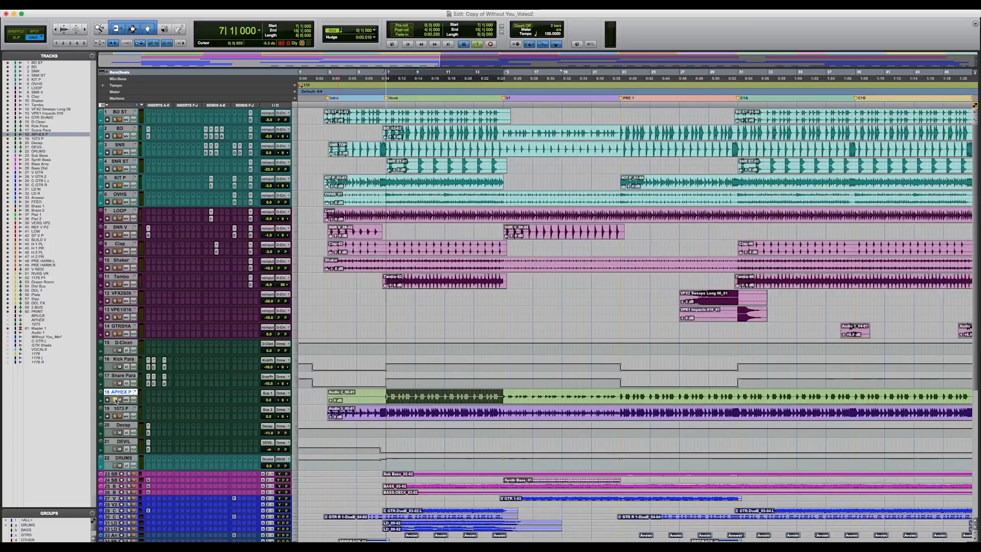
key("space")
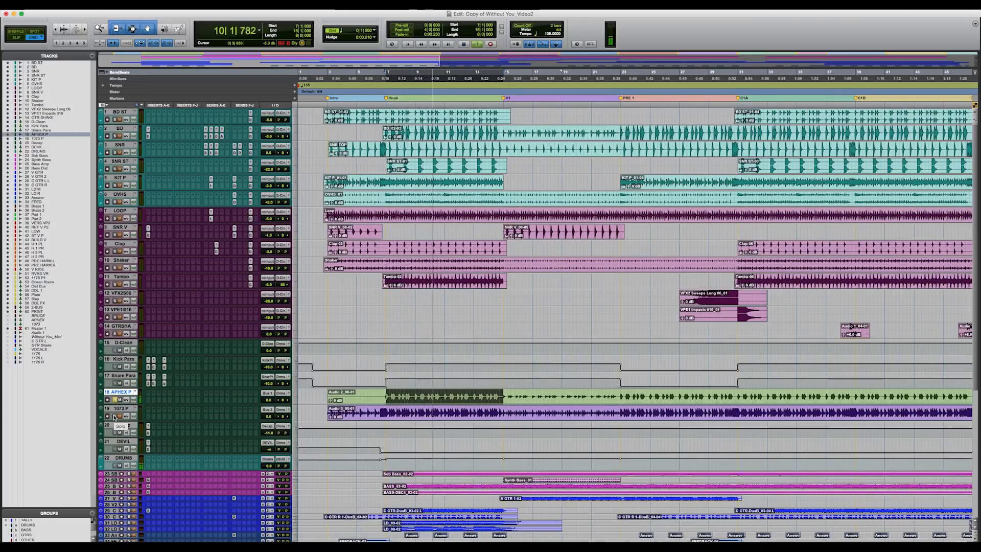
key("space")
Step: Audition the 1073 P track soloed over the Hook, clear its solo and move the selection to that track
left_click(116, 416)
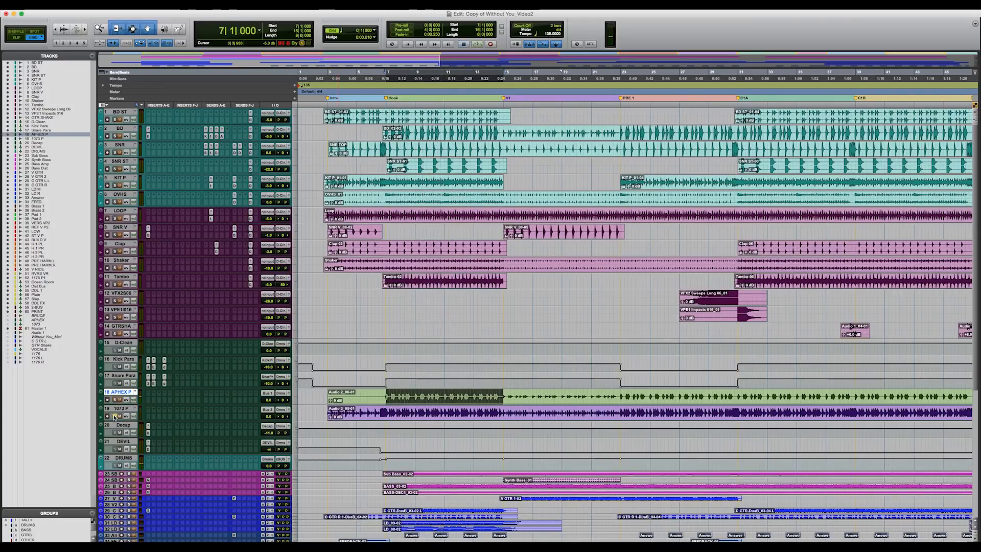
key("space")
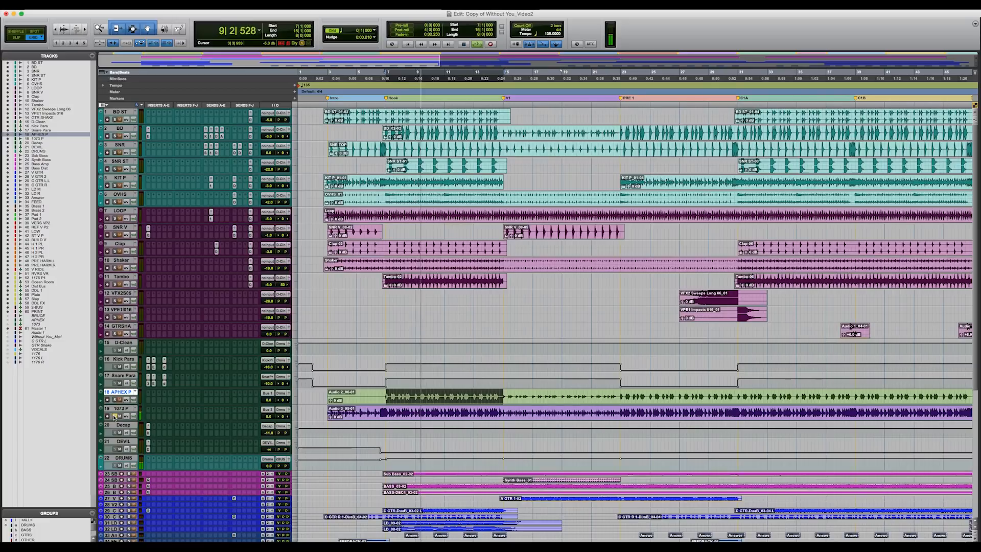
key("space")
left_click(114, 417)
key("semicolon")
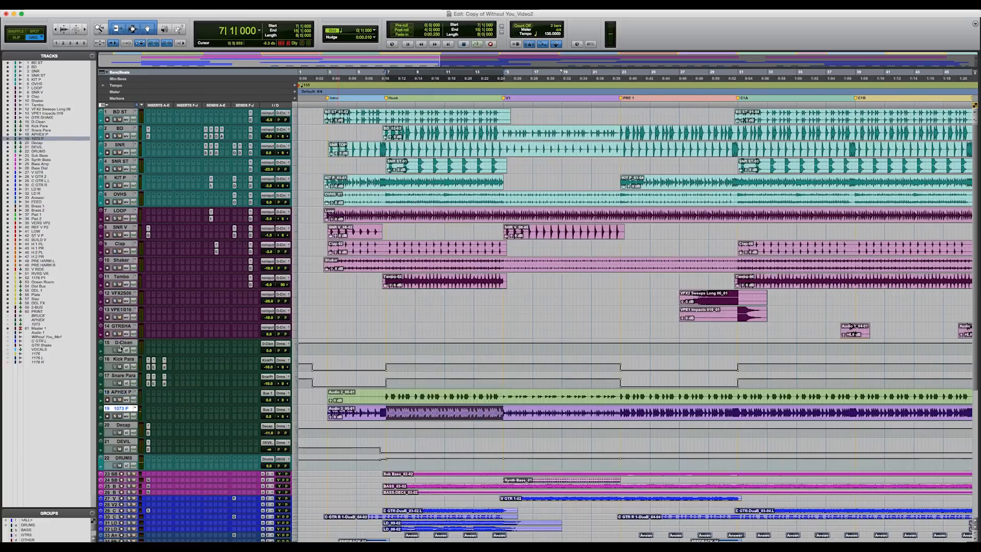
Step: Mute the D-Clean track and audition the drums' parallel processing tracks from the Hook
left_click(121, 348, "shift")
key("space")
scroll(134, 465, "down", 5)
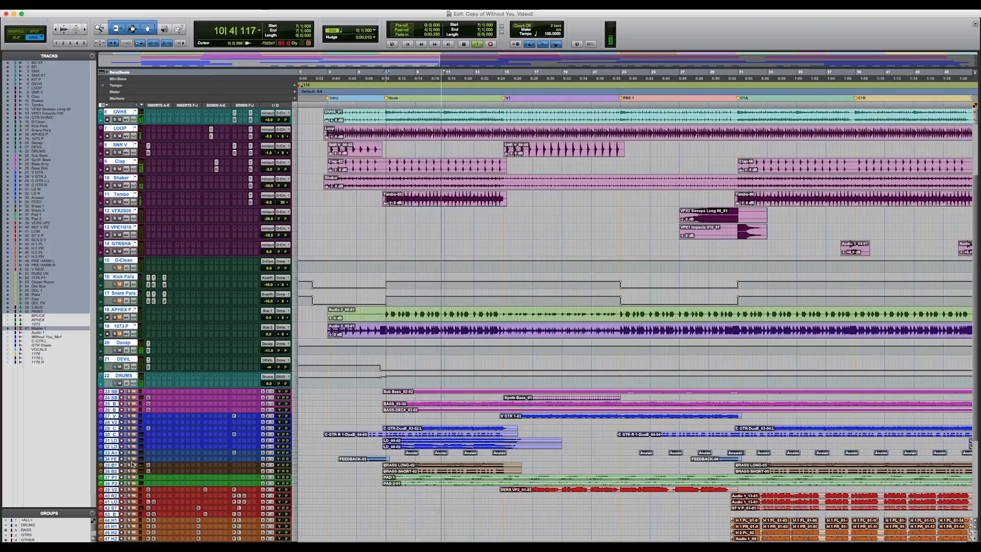
key("space")
scroll(126, 366, "up", 2)
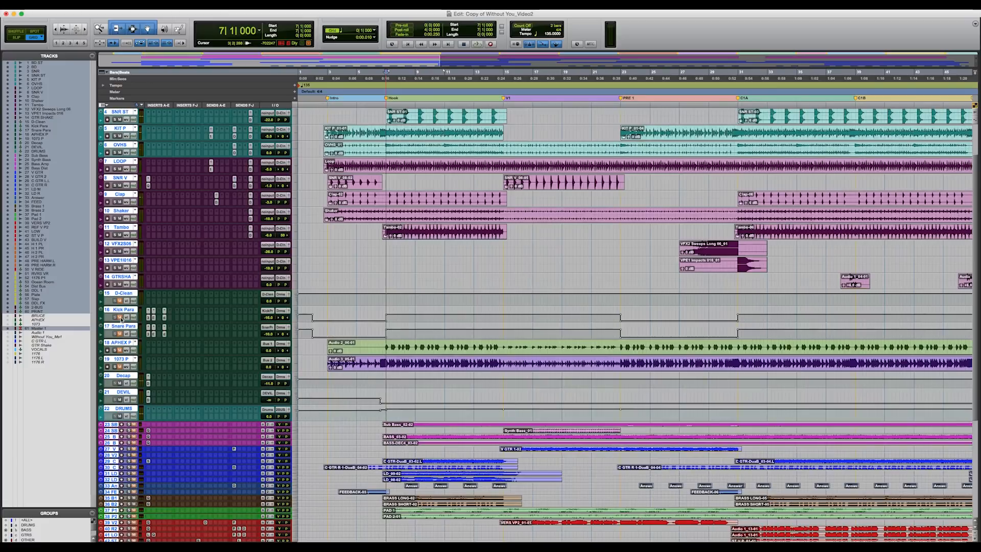
key("space")
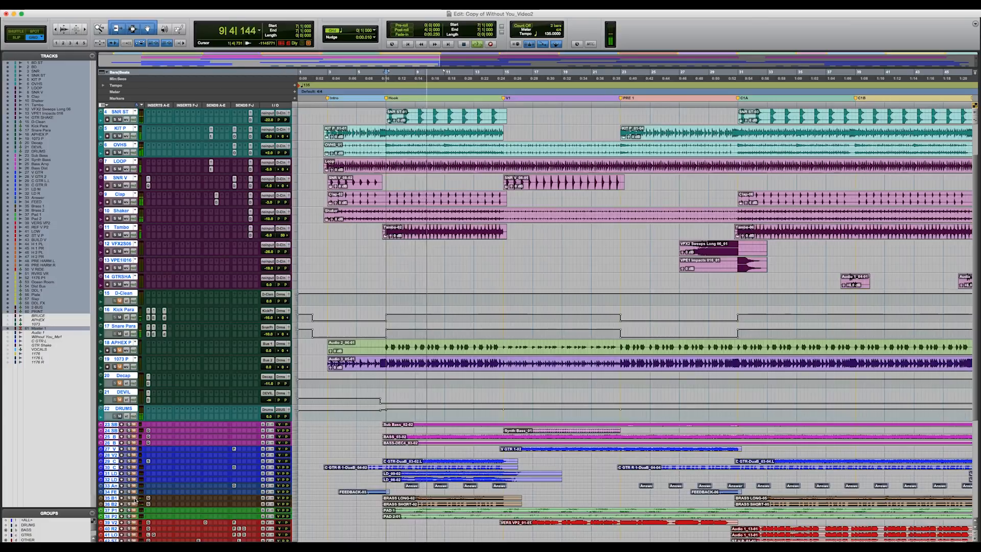
key("space")
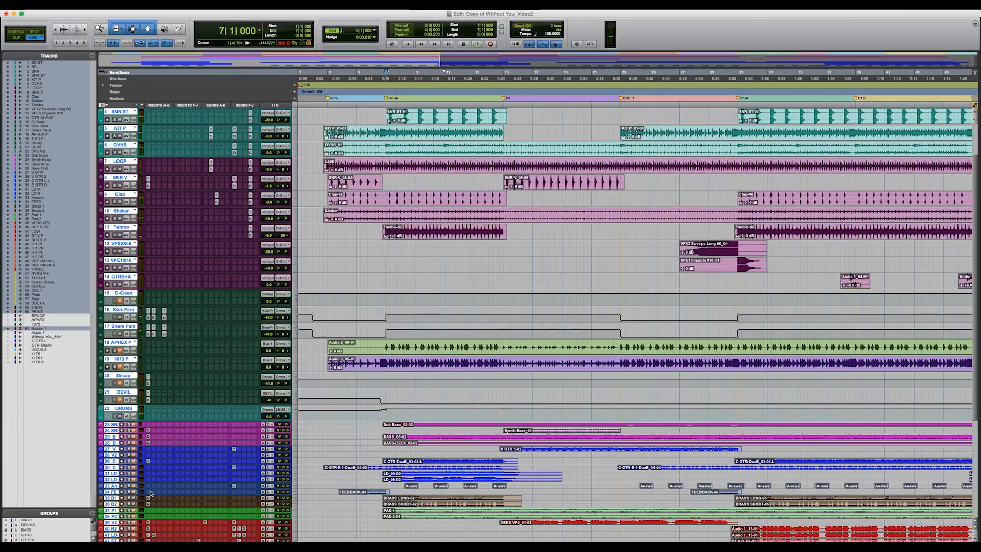
Step: View the UAD Neve 33609 on Kick Para, and open the dbx 160 compressors of Kick Para and Snare Para together
left_click(148, 318)
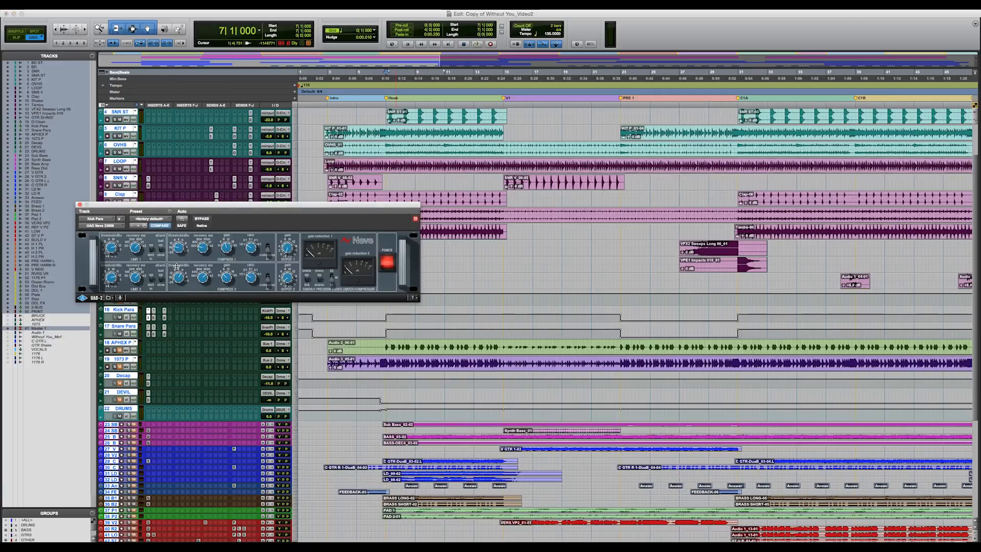
left_click(154, 318)
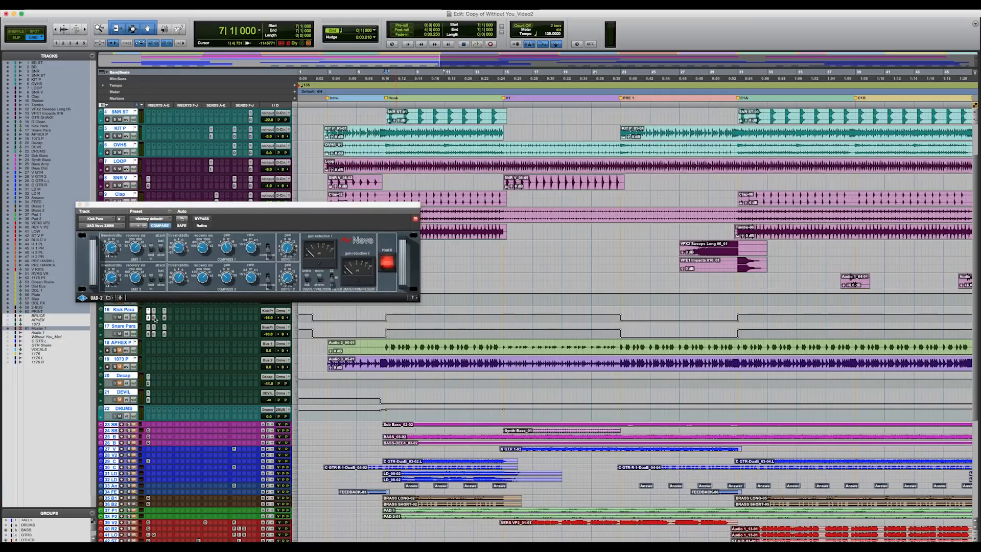
left_click(80, 205)
left_click(164, 318)
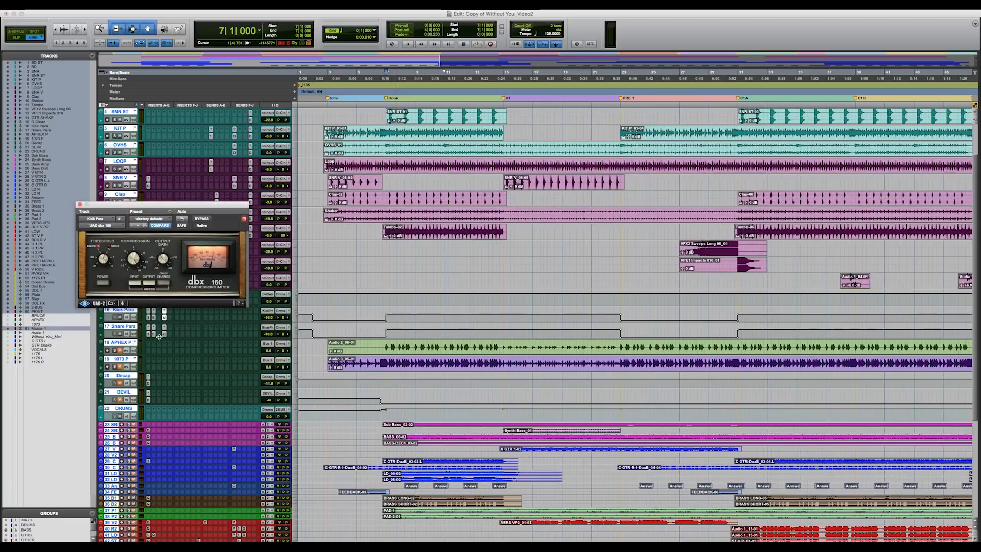
left_click(164, 334)
left_click_drag(126, 15, 194, 100)
Step: Select the Hook section across the tracks and play it while watching both dbx 160 compressors
key("t")
scroll(393, 110, "right", 3)
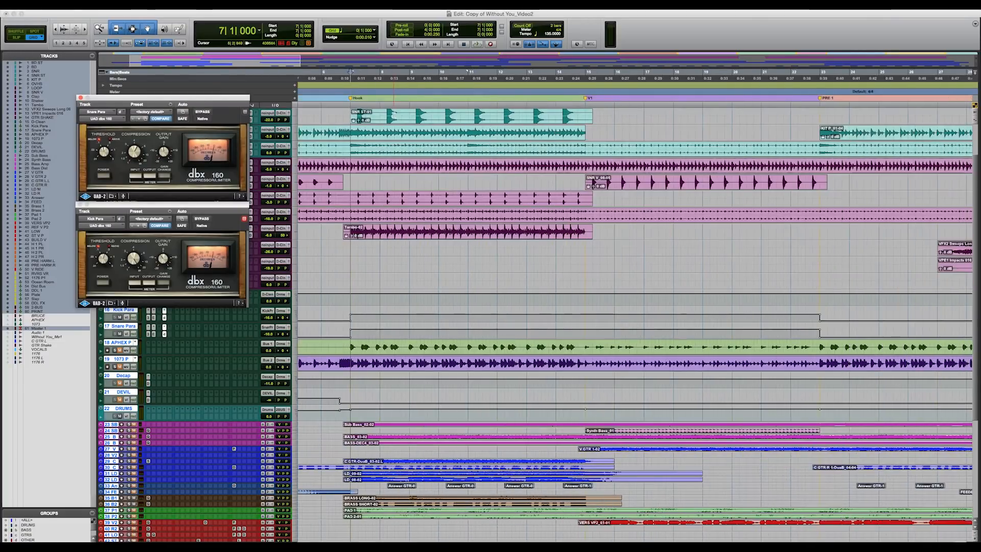
left_click(584, 116, "shift")
key("space")
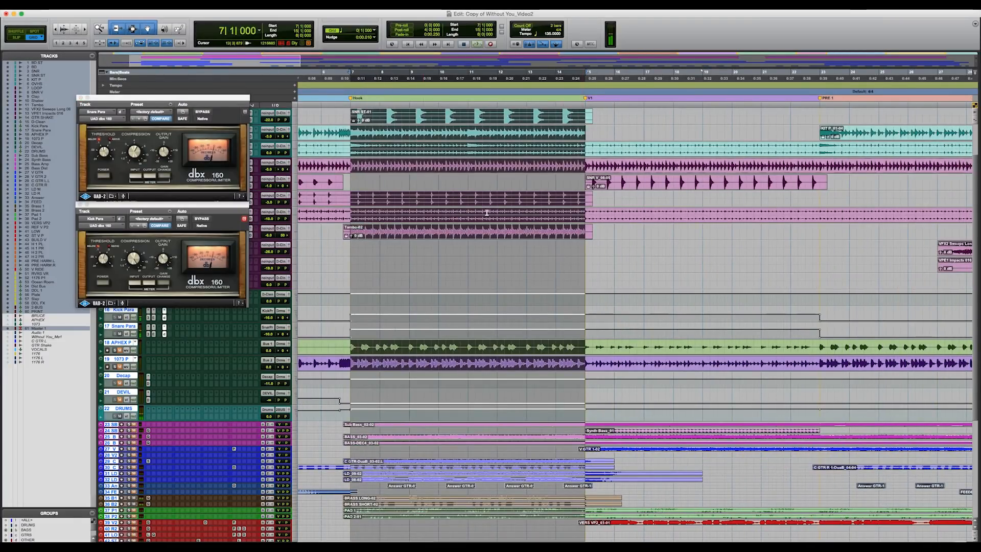
Step: Close the compressor windows and reduce the drum tracks to the small track height
left_click(80, 98)
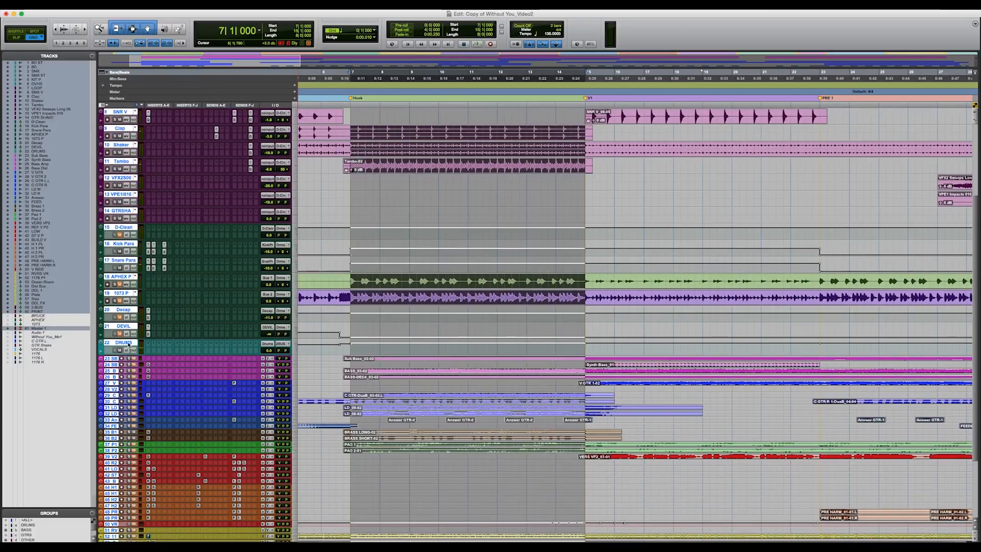
left_click(125, 343)
scroll(130, 343, "up", 5)
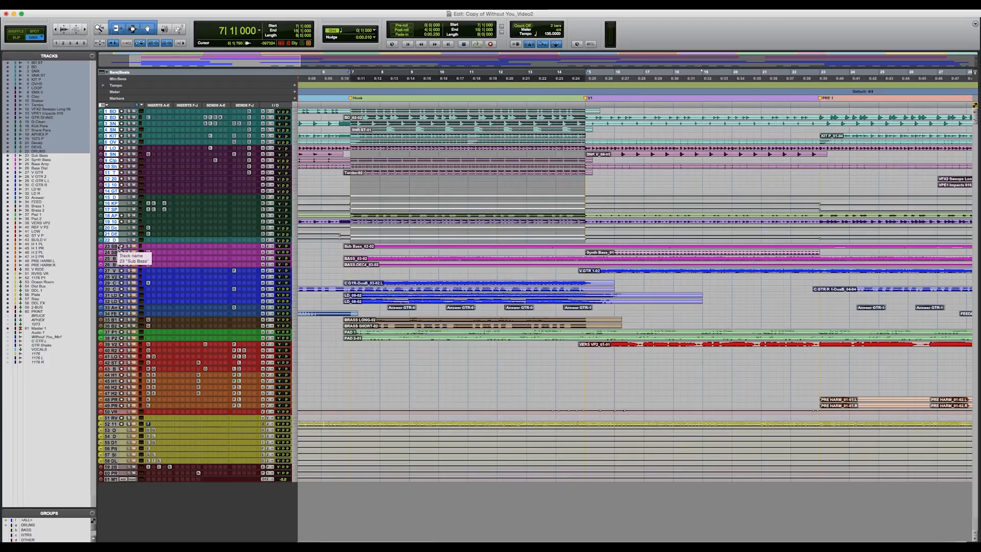
Step: Solo and enlarge the four bass tracks from Sub Bass through Bass Dist, and audition them over the Hook
left_click(118, 247)
left_click(113, 265, "shift")
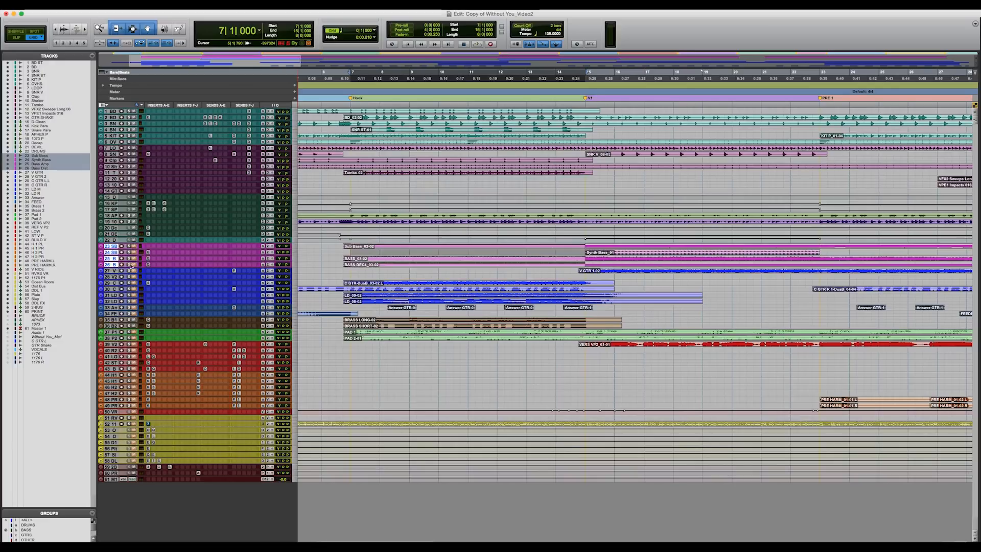
key("space")
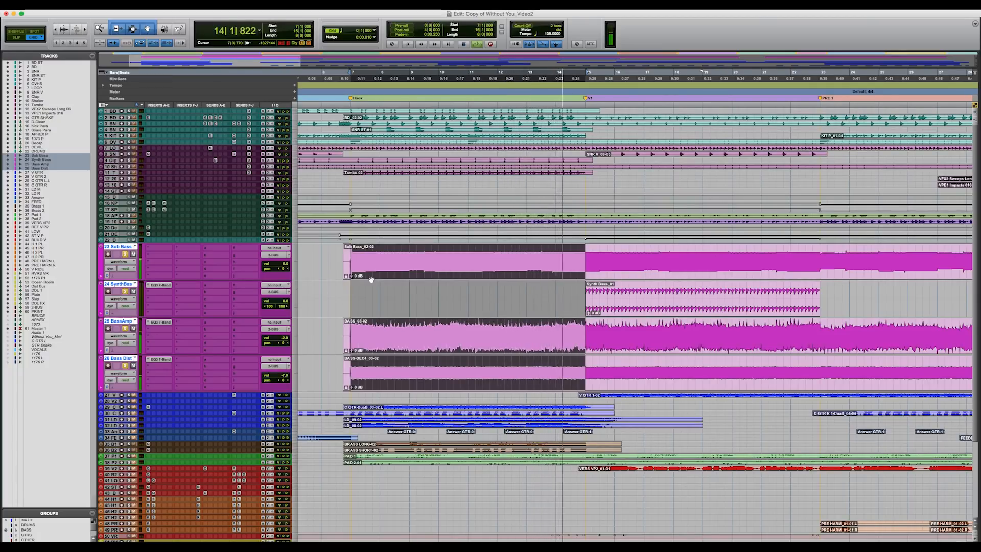
Step: Stop playback and inspect the EQ3 7-Band inserts on Bass Amp, Bass Dist and Synth Bass one after another
key("space")
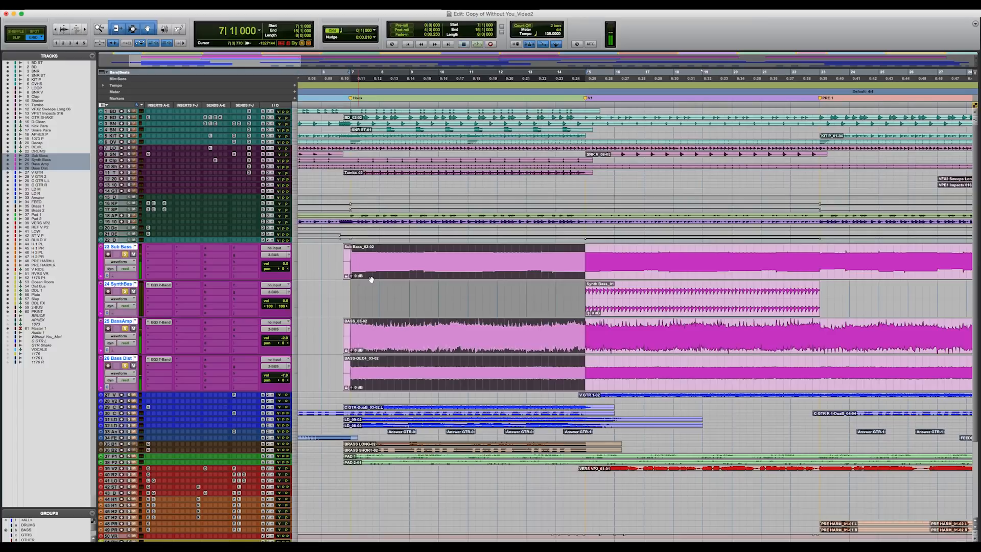
left_click(124, 284)
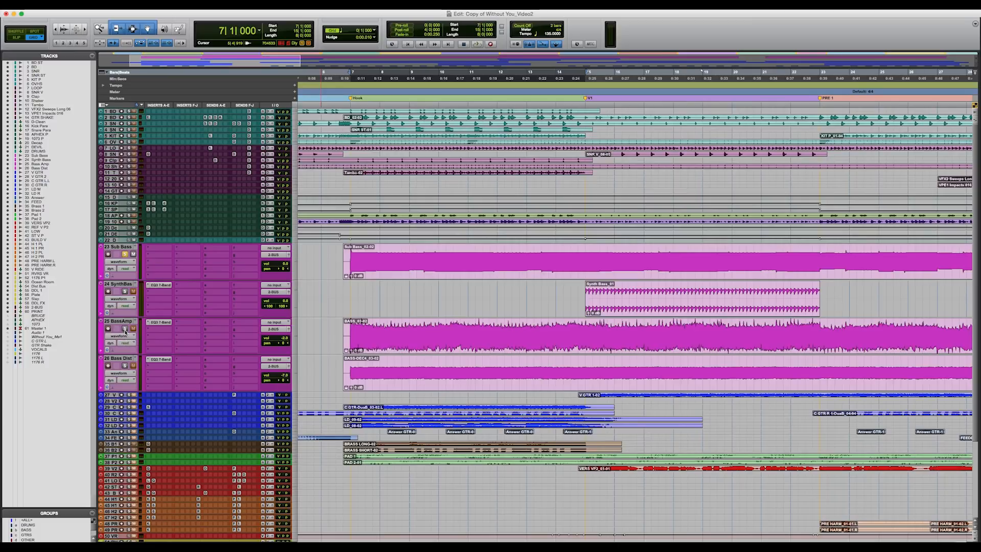
left_click(153, 322)
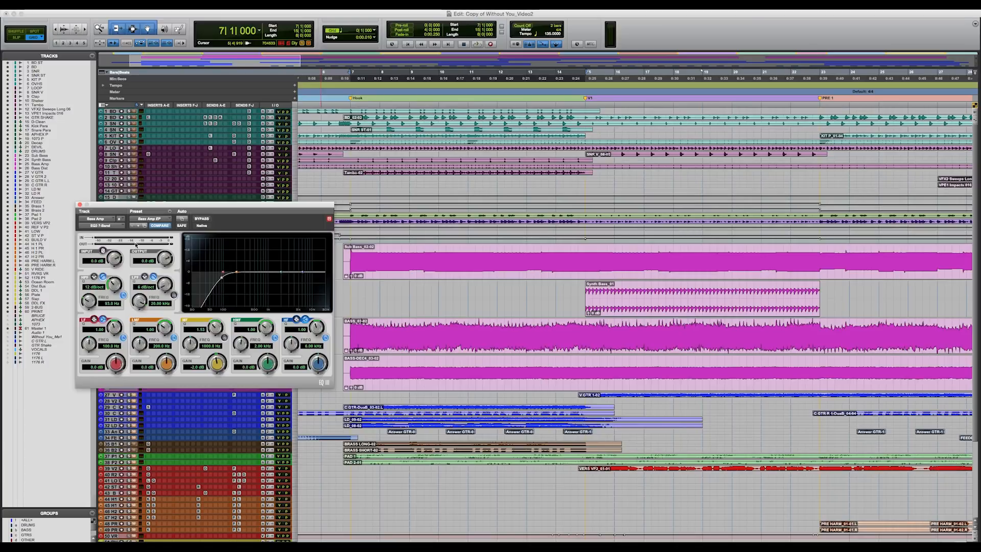
left_click(80, 205)
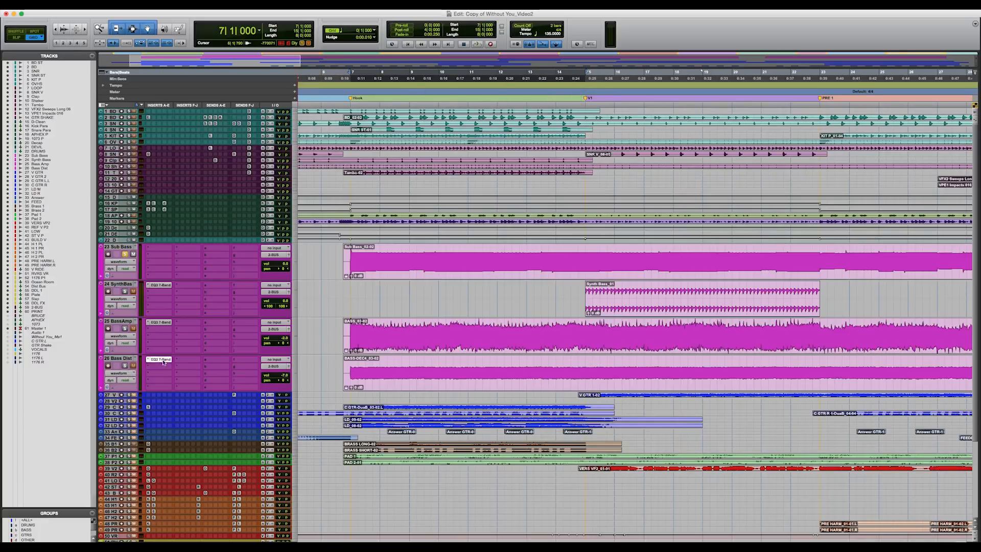
left_click(163, 360)
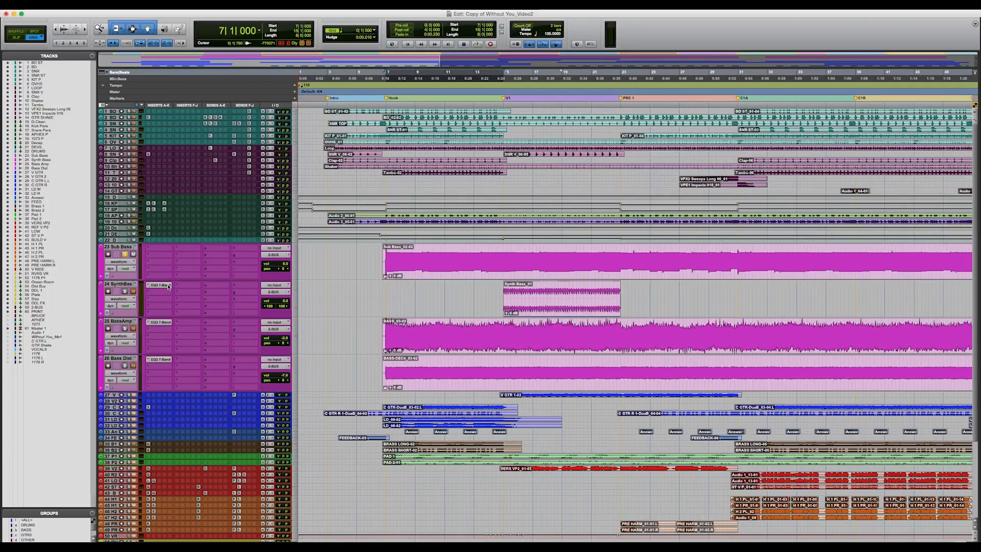
left_click(168, 285)
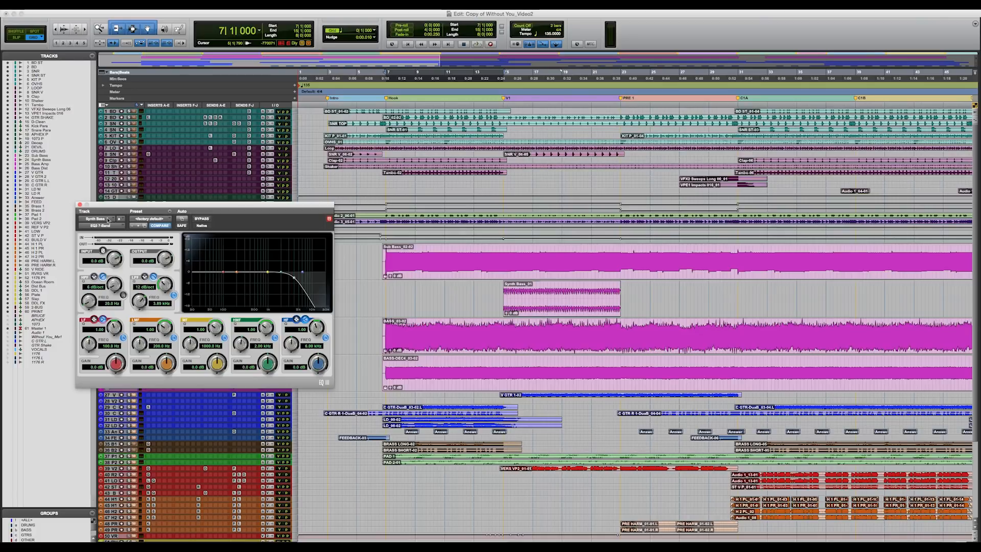
left_click(80, 205)
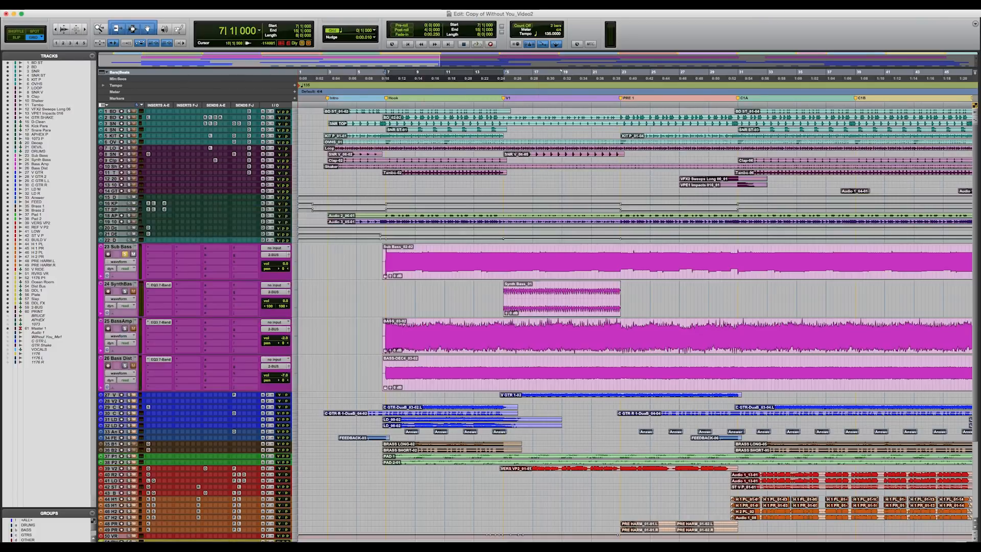
Step: Select all tracks from BD ST through Bass Dist and reduce the bass tracks to the same small height as the drums
left_click(133, 365)
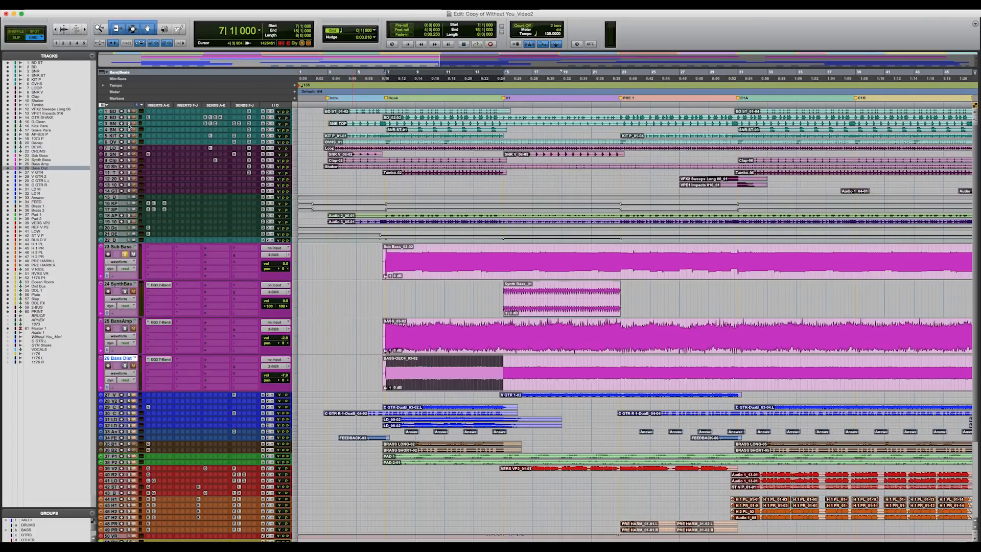
left_click(113, 111, "shift")
left_click(297, 260, "alt+shift")
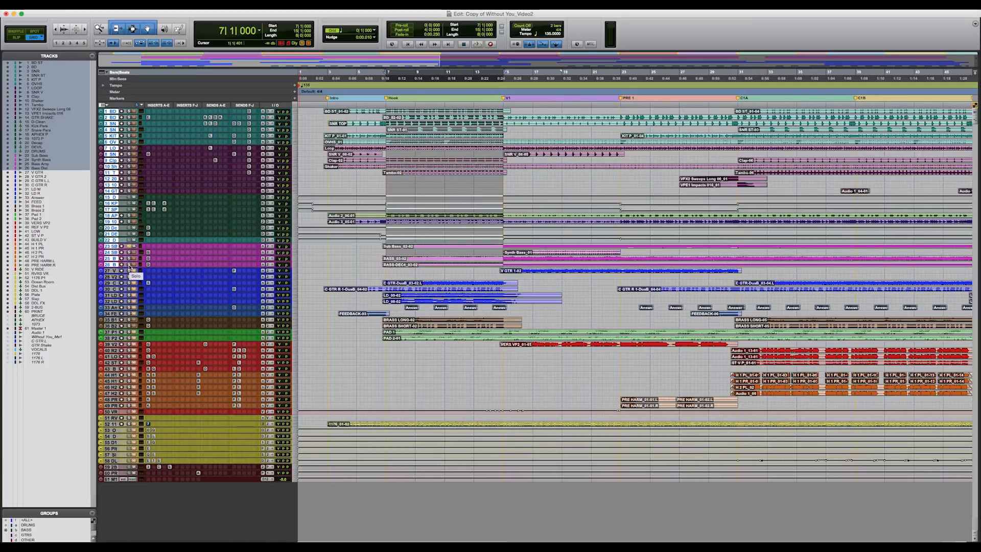
Step: Select and enlarge the eight guitar tracks from V GTR through FEED, and survey their clips across the song sections
key("super+bracketleft")
left_click(112, 271)
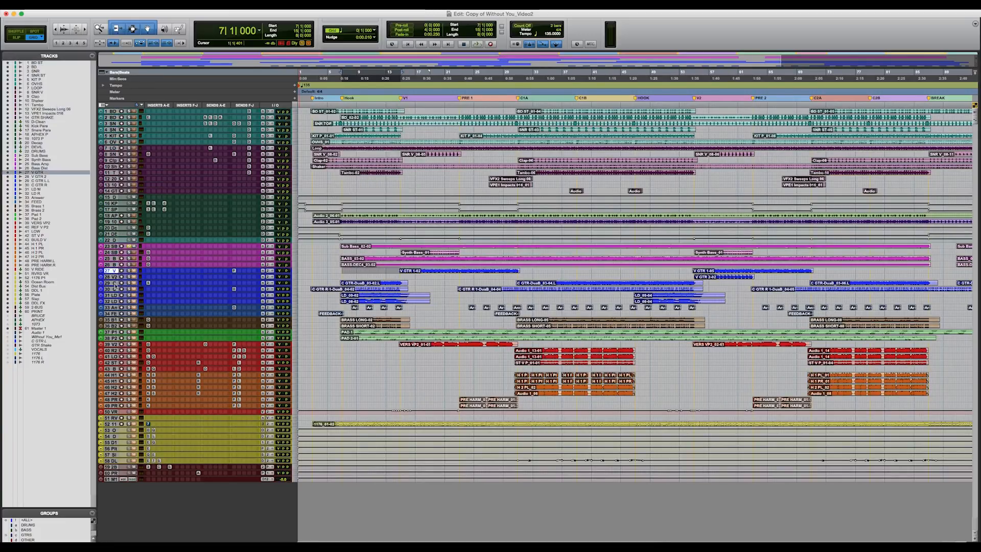
left_click(114, 314, "shift")
key("ctrl+e")
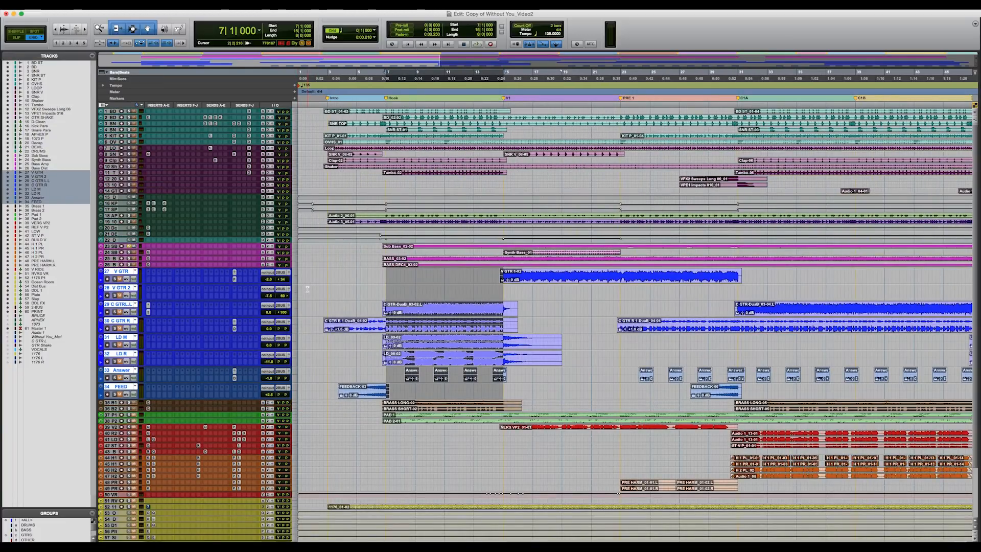
key("t")
scroll(335, 302, "right", 3)
key("r")
scroll(418, 297, "right", 2)
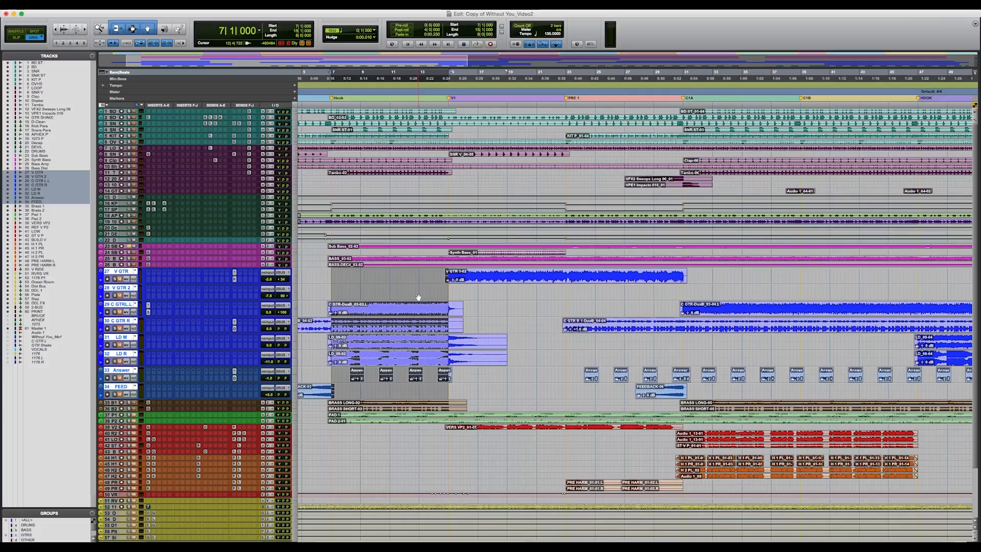
scroll(418, 297, "down", 1)
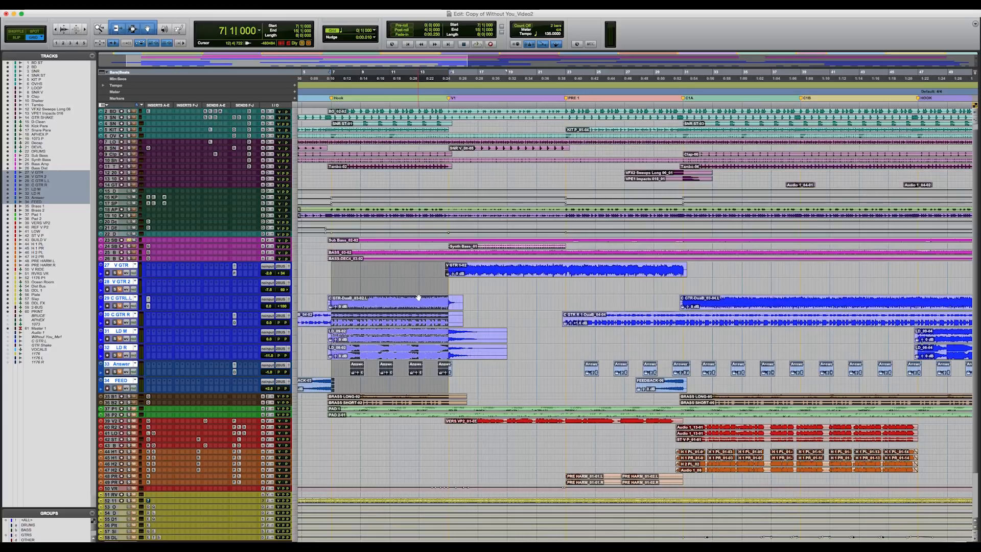
key("r")
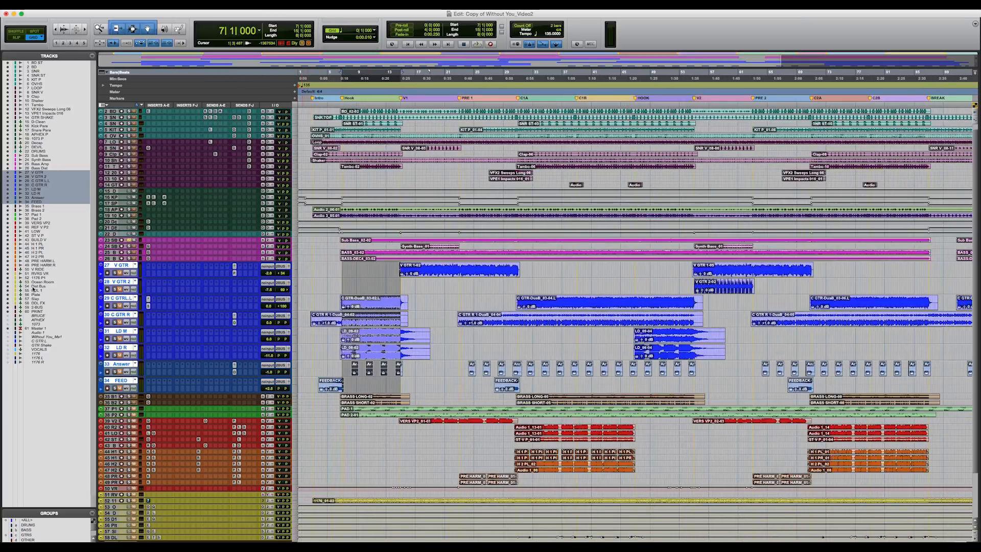
Step: Solo V GTR, check its send, and audition its clip over the V1 section
left_click(115, 274)
left_click(447, 275)
key("t")
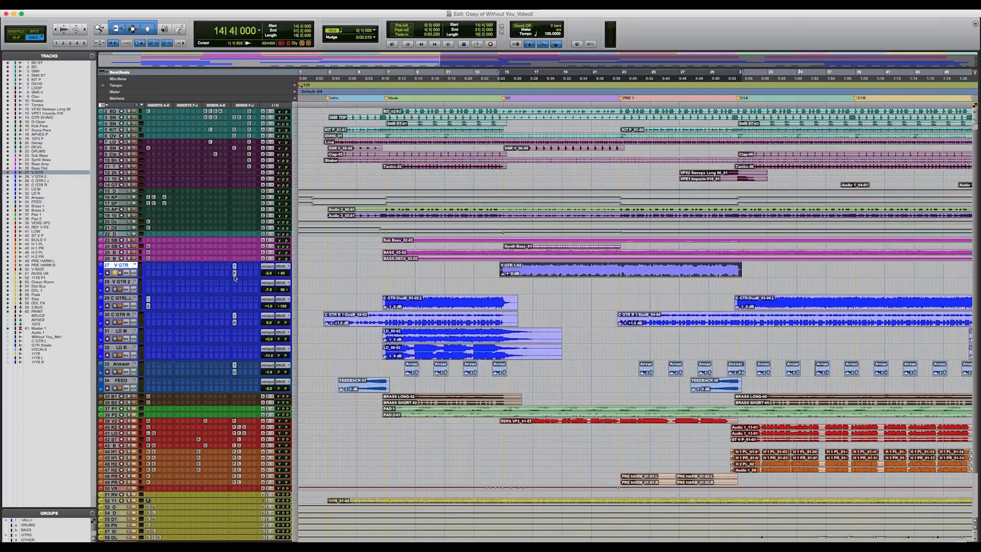
left_click(234, 275)
left_click(510, 196)
key("space")
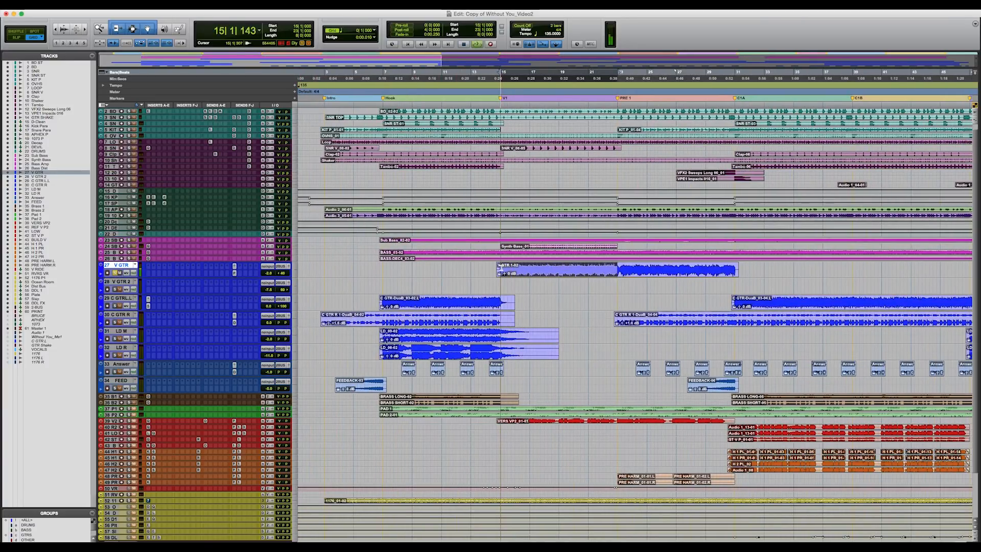
scroll(514, 200, "down", 1)
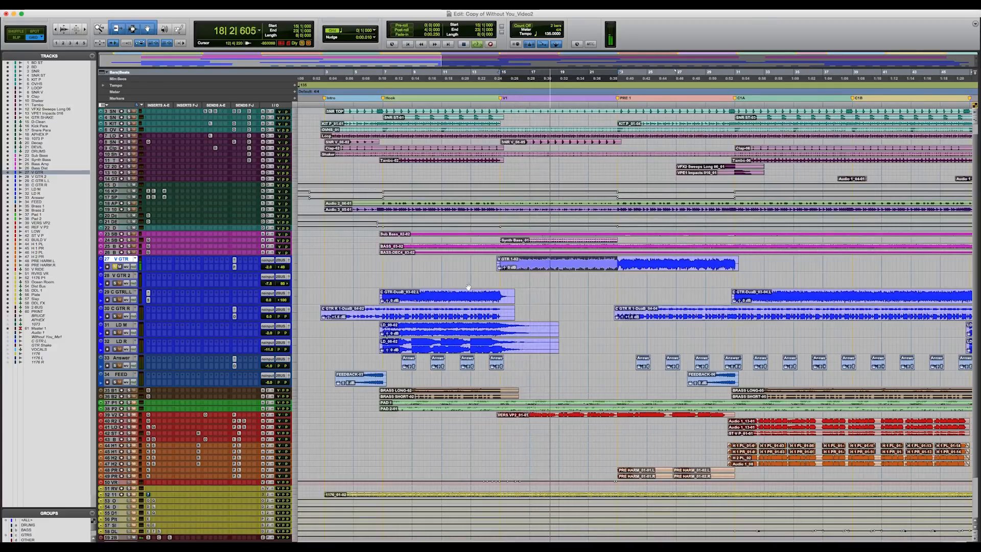
key("space")
Step: Audition the soloed V GTR 2 clip over the V2 section
scroll(357, 301, "right", 15)
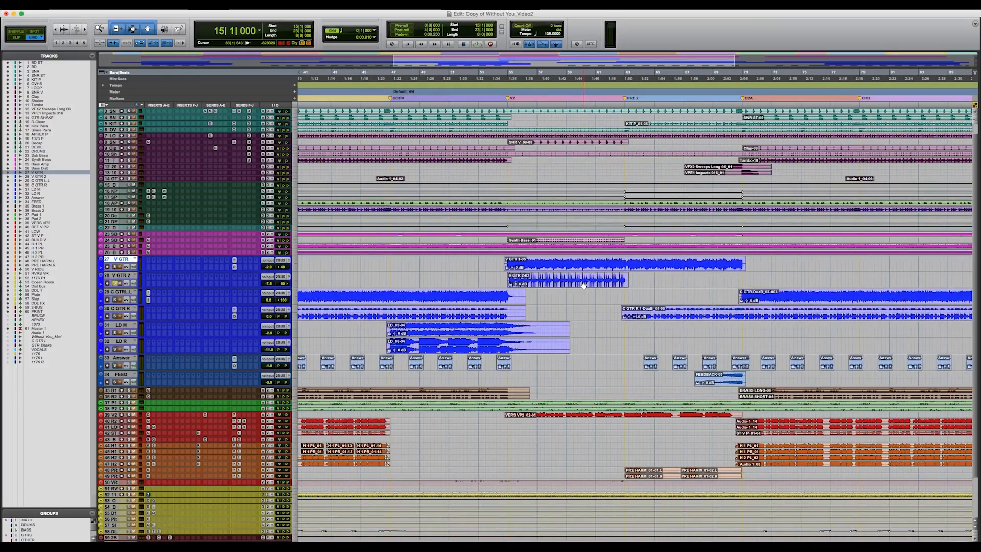
left_click(583, 285)
key("space")
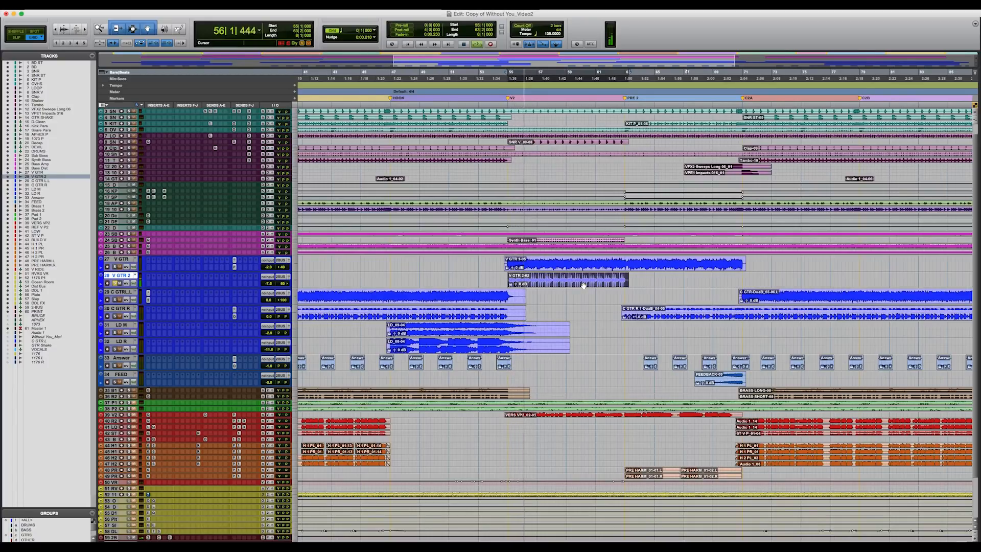
key("space")
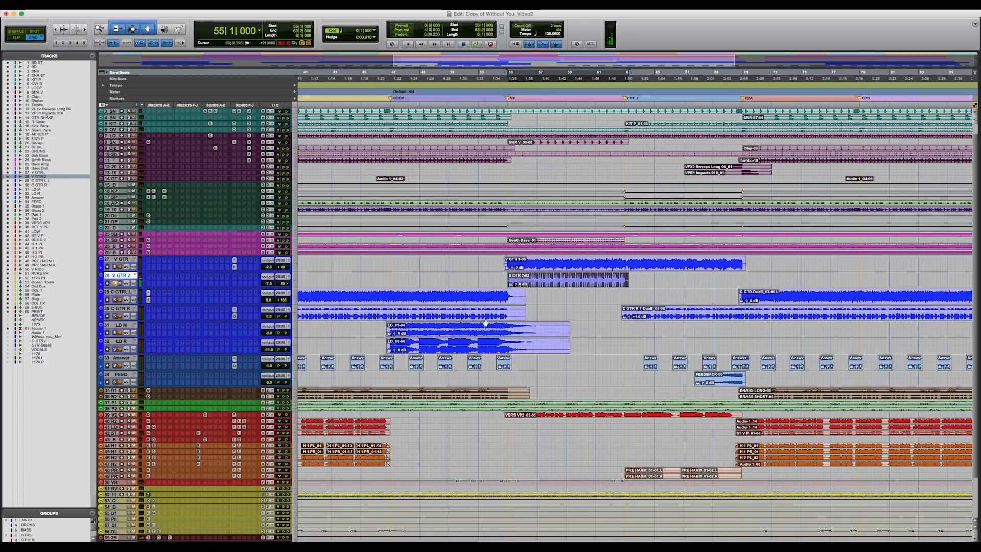
Step: Solo C GTR L, view its API 550B equalizer, and play its clip over the Hook
scroll(510, 317, "left", 10)
left_click(399, 300)
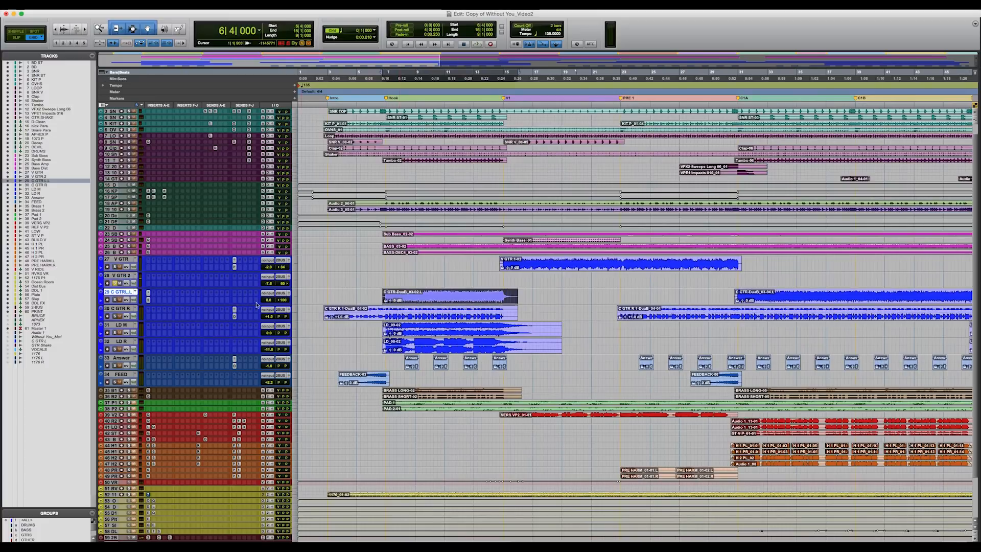
left_click(114, 300)
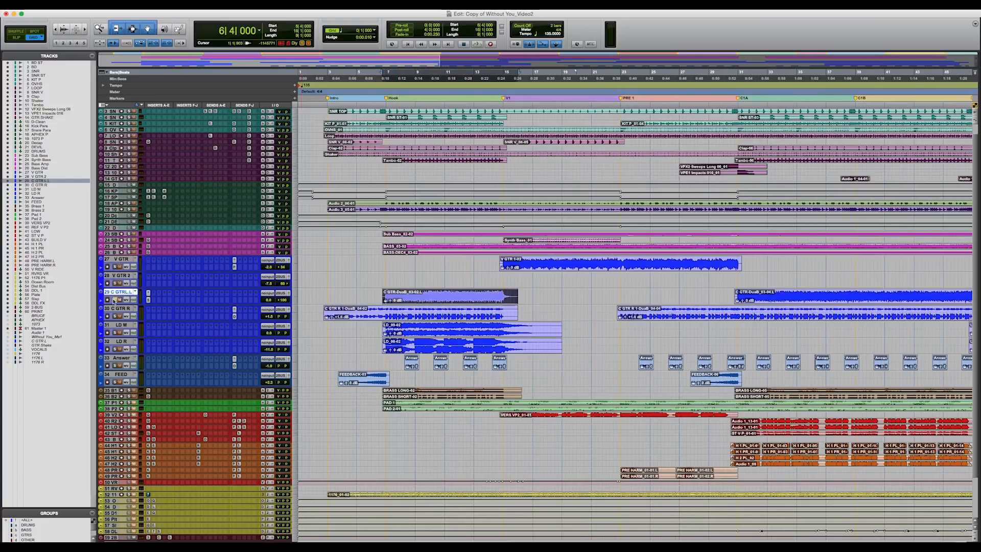
left_click(149, 299)
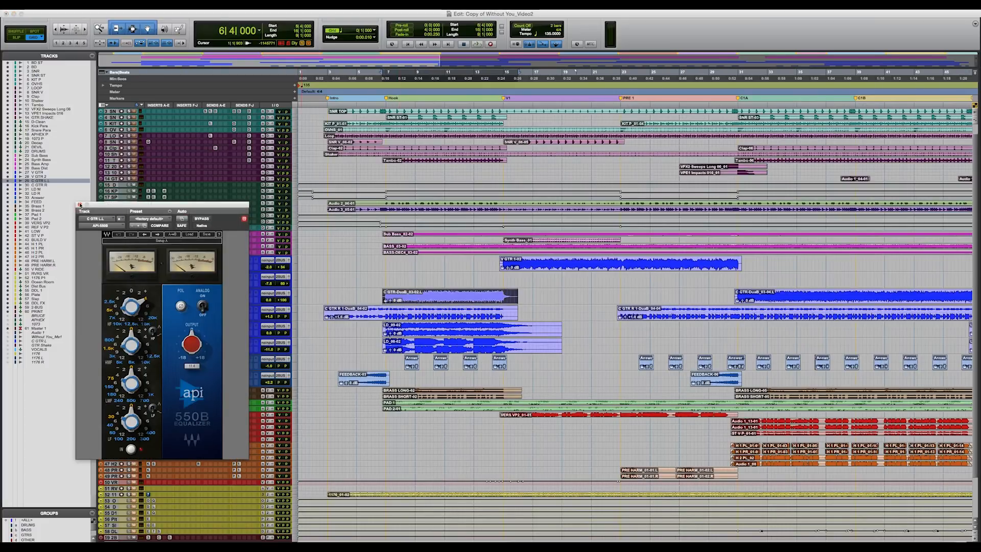
left_click(79, 204)
key("space")
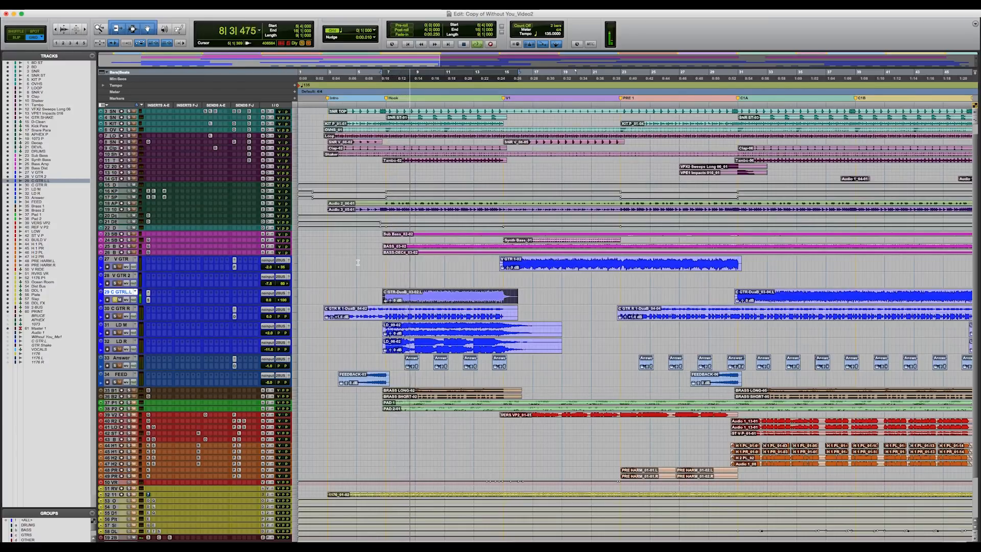
key("space")
Step: Solo C GTR R and view its send to the Ocean Room, closing the send window when done
left_click(115, 316)
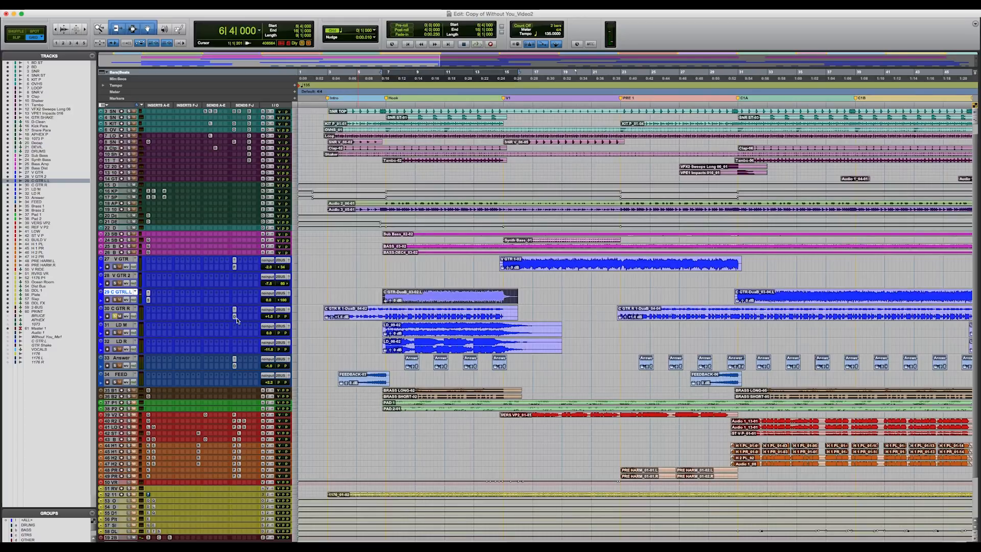
left_click(234, 316)
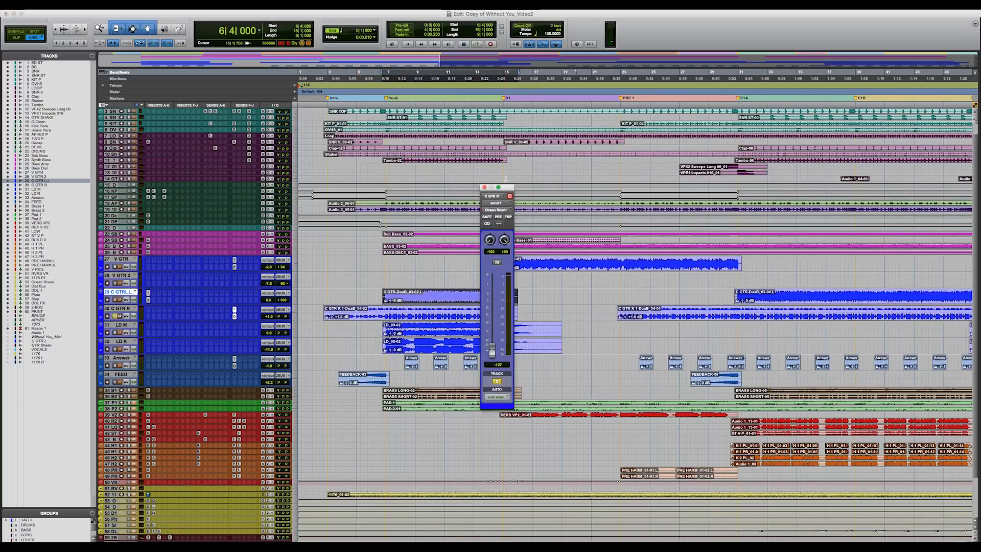
left_click(486, 188)
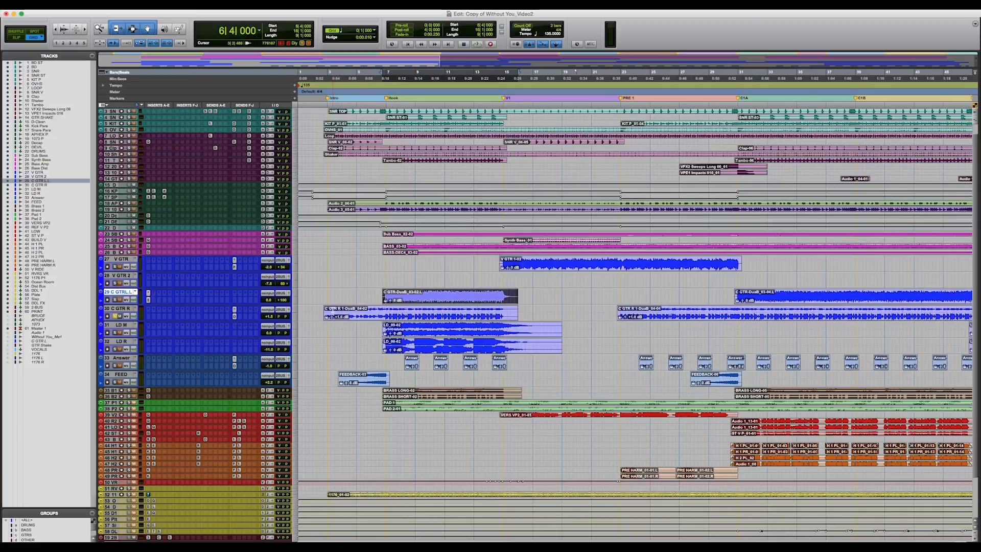
Step: Audition C GTR R over the Intro and over the first half of the Hook
left_click_drag(384, 308, 329, 309)
key("space")
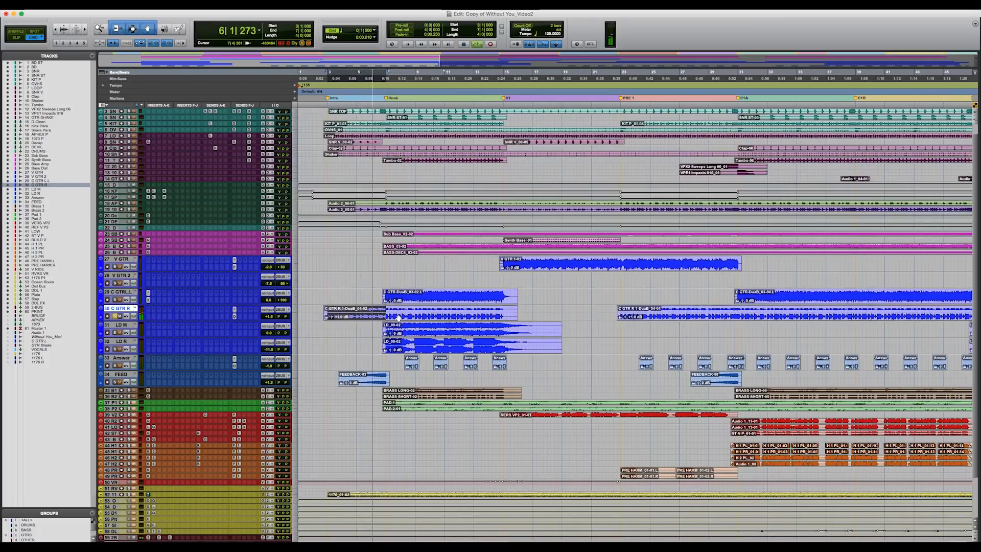
key("space")
left_click_drag(448, 312, 387, 316)
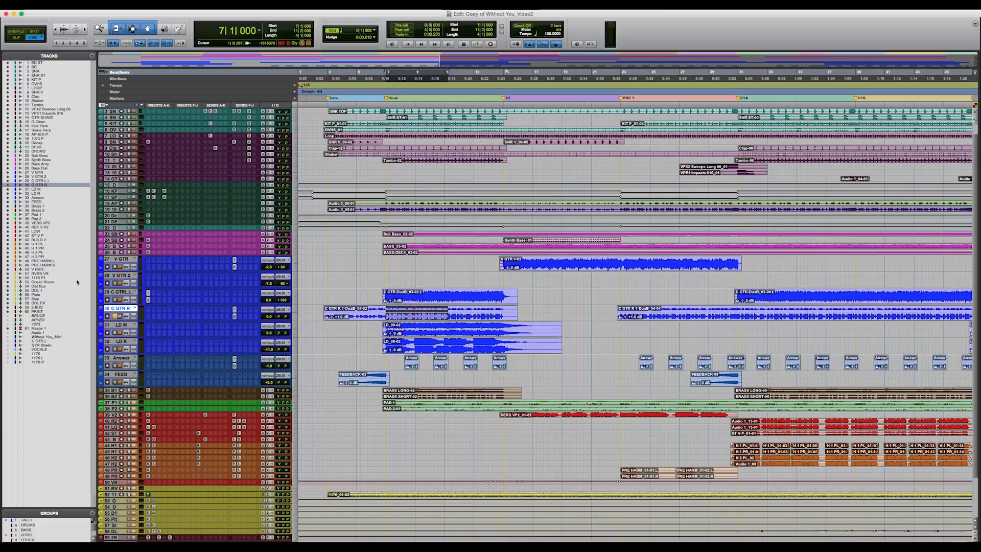
key("space")
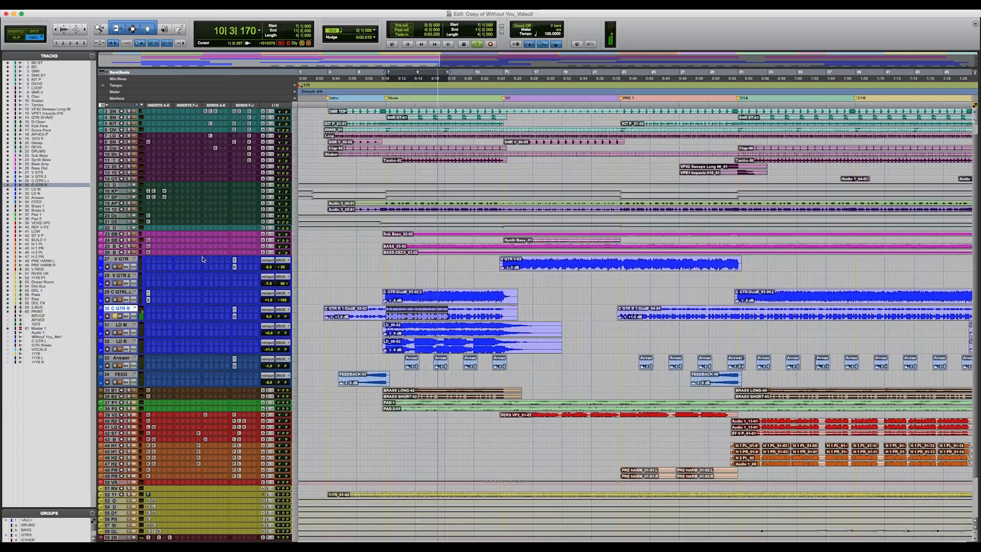
key("space")
Step: Solo LD M, select its part across the full Hook, and play it
left_click(117, 332)
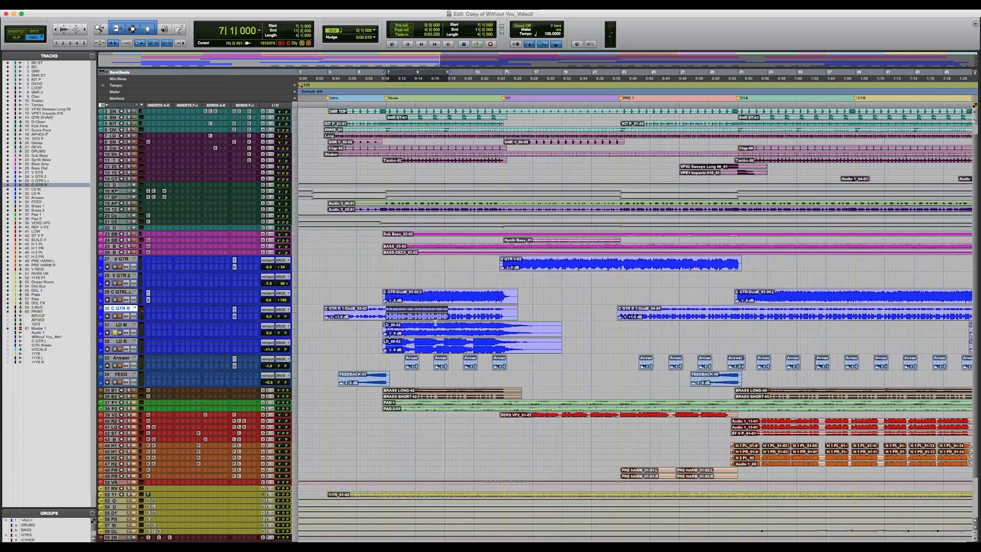
left_click_drag(446, 327, 387, 331)
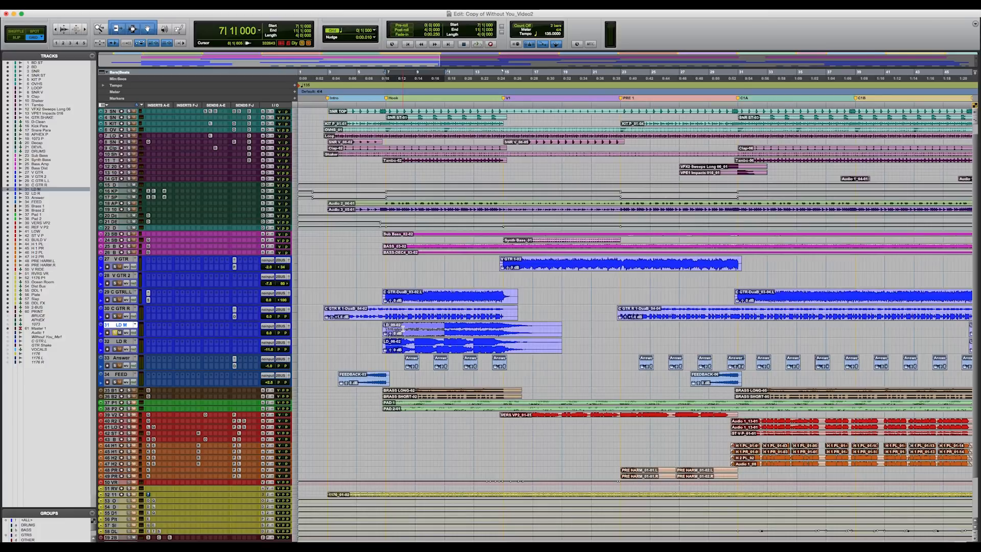
key("t")
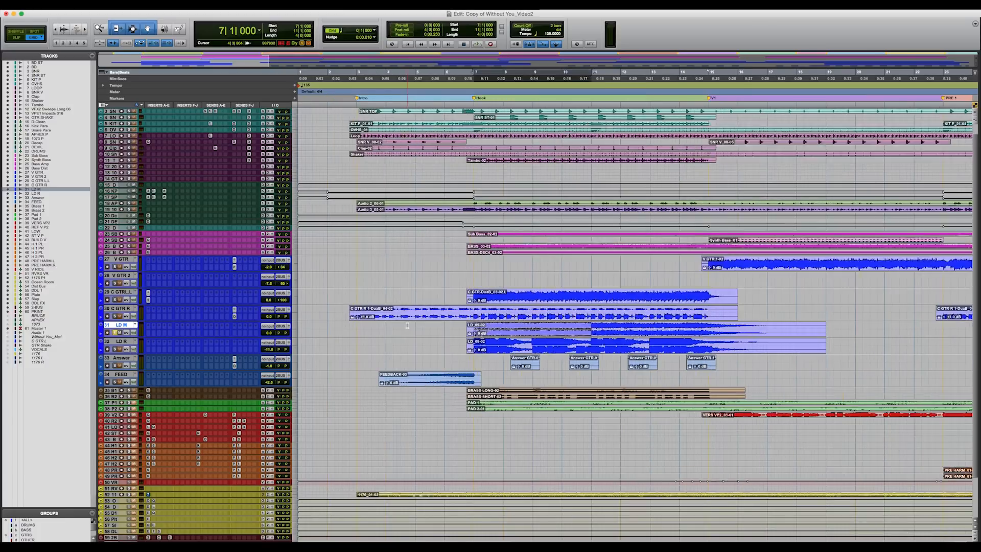
left_click_drag(710, 330, 474, 332)
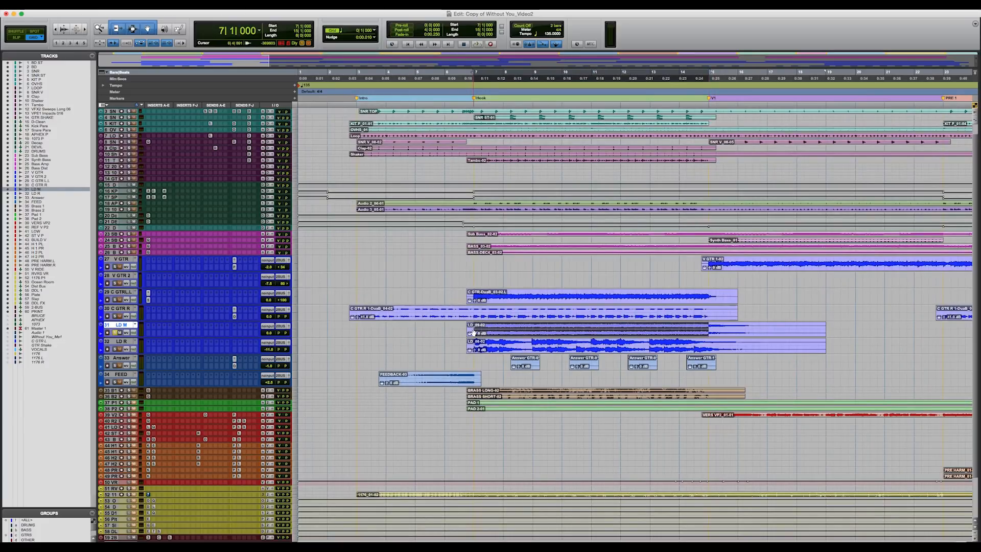
key("space")
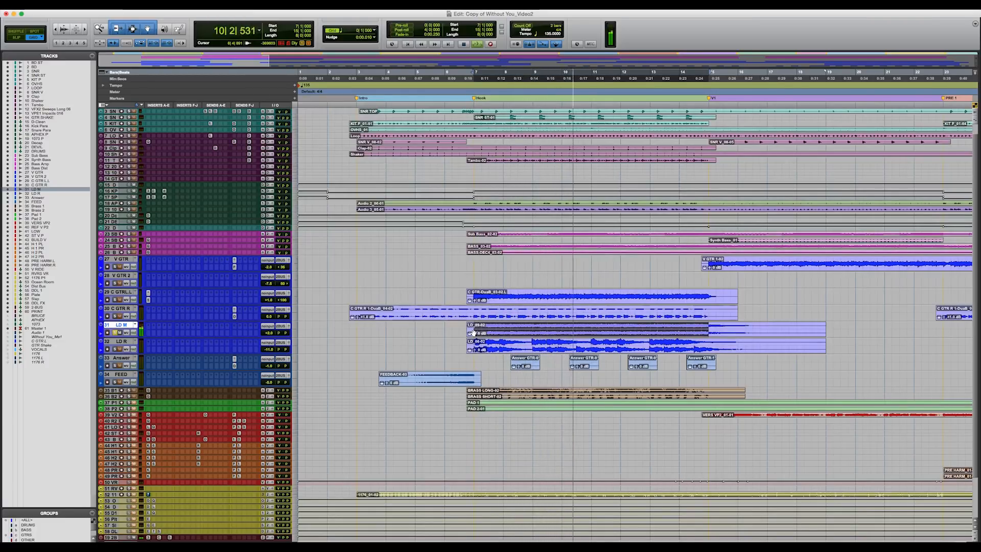
key("space")
Step: Audition LD R over the Hook, and play the same section with LD M and LD R together
left_click(114, 349)
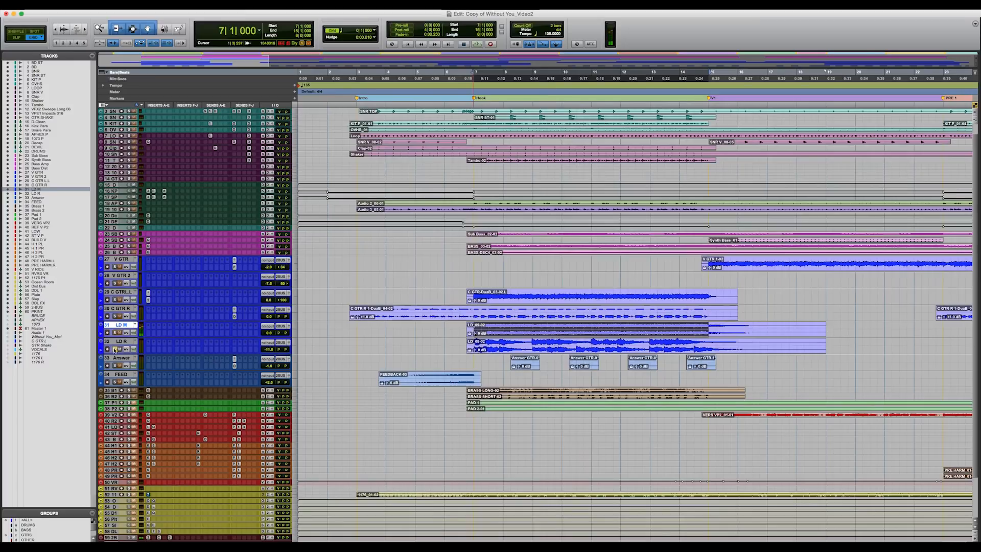
left_click(122, 341)
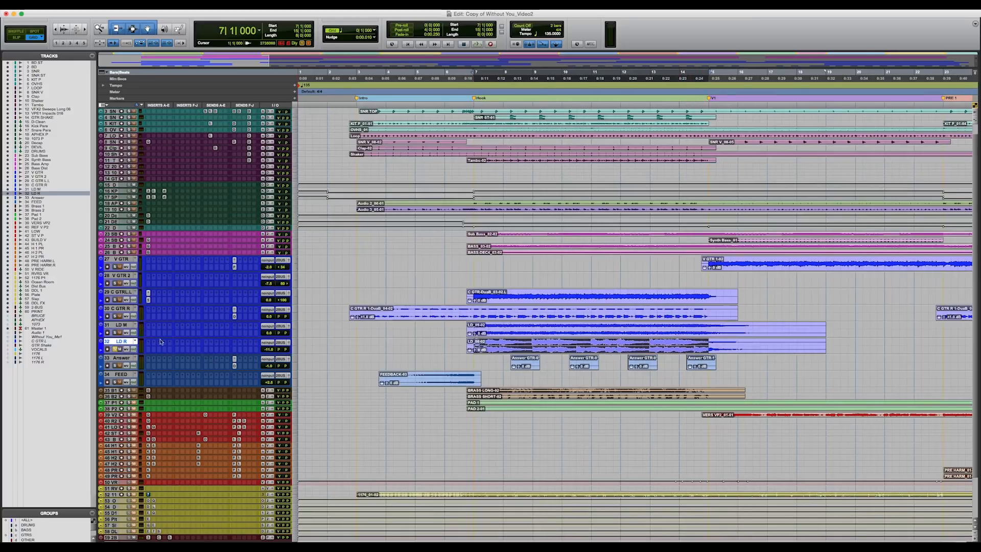
left_click(129, 326, "shift")
key("space")
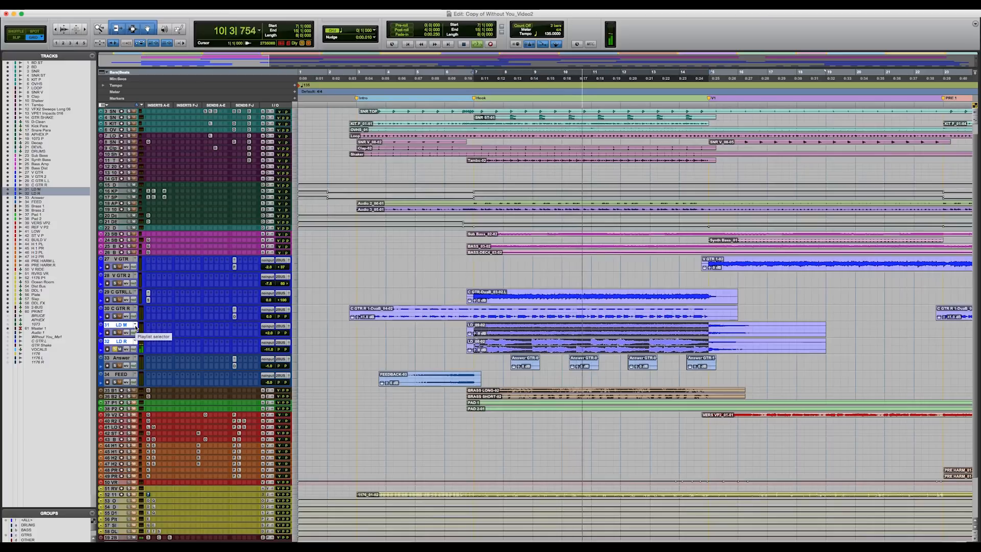
key("space")
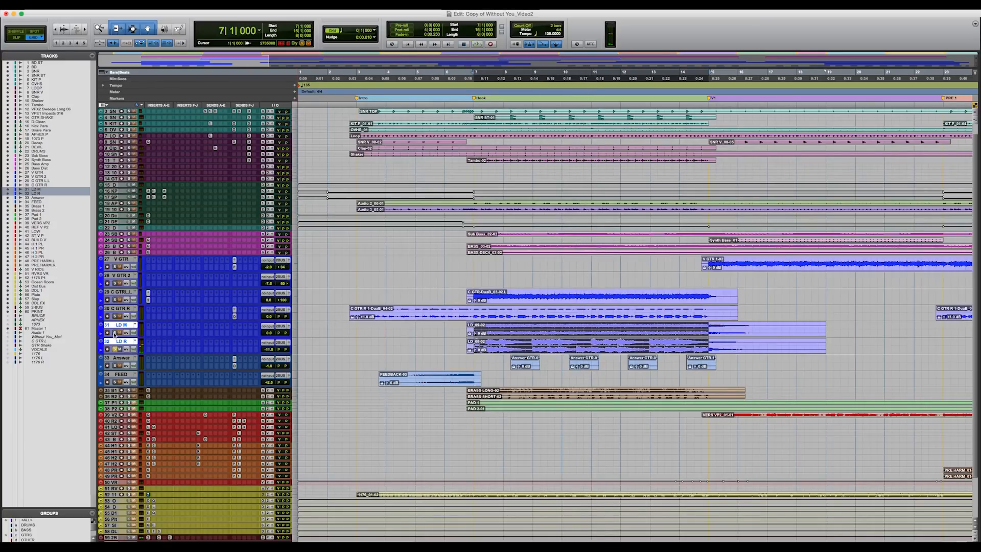
key("space")
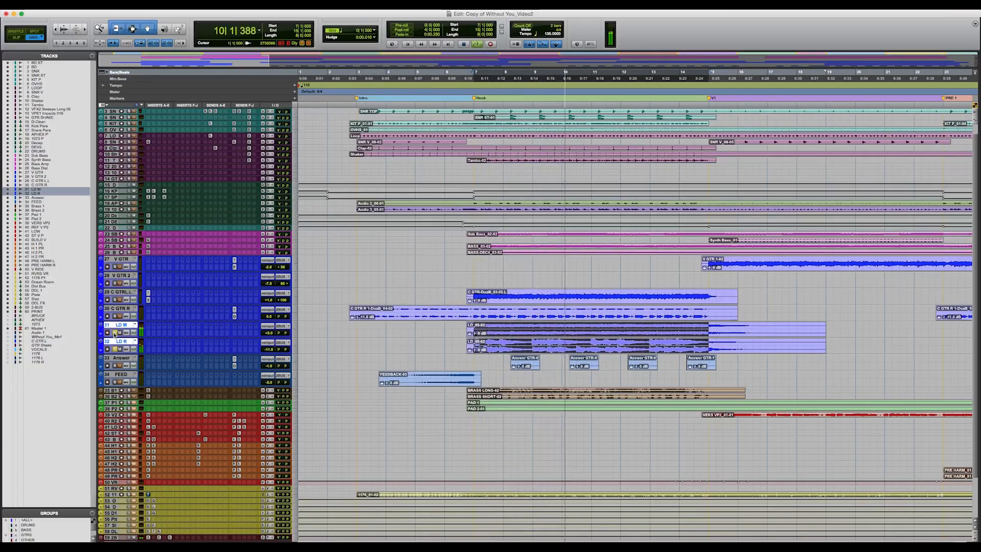
key("space")
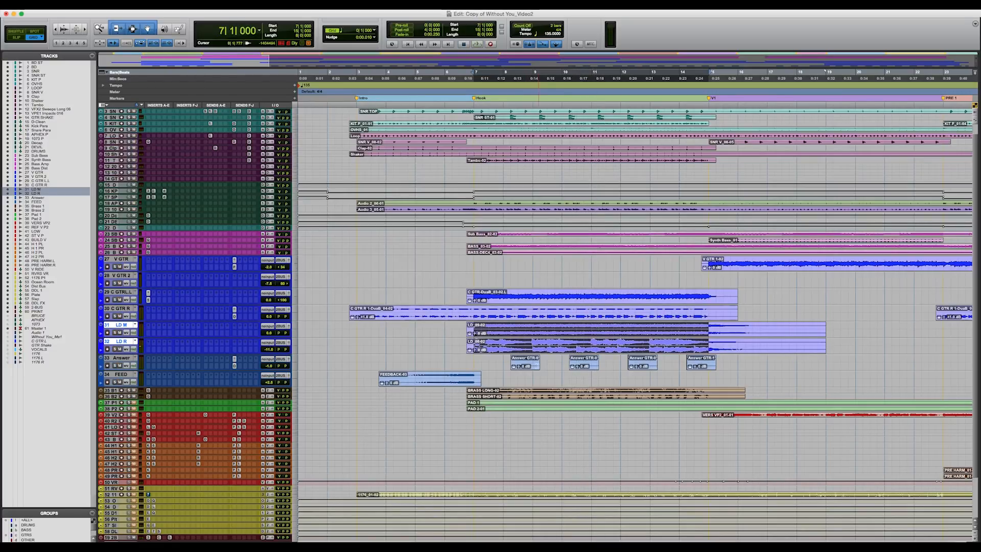
Step: Solo the Answer track, enlarge it to medium height, and play its first clip in the Hook
left_click(530, 366)
left_click(114, 365)
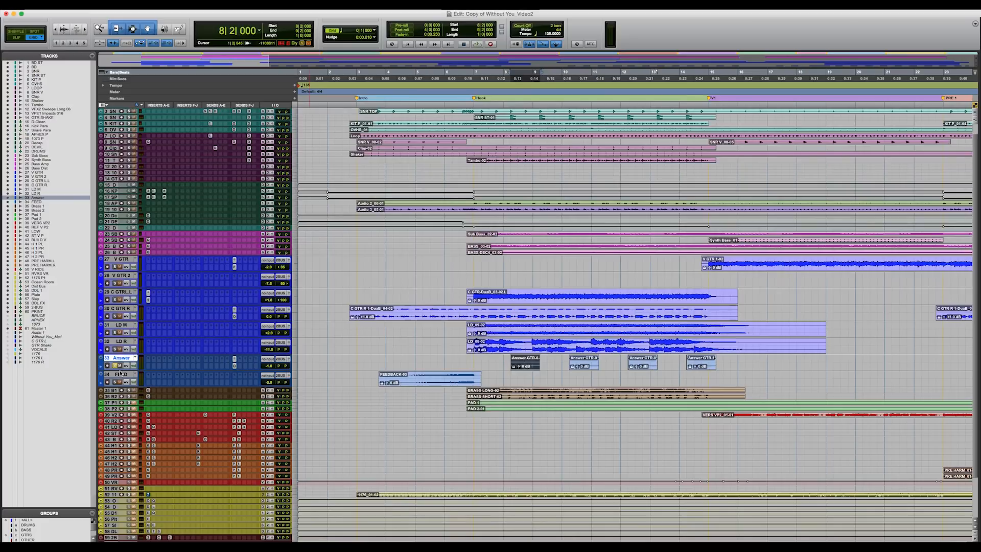
left_click_drag(120, 369, 120, 390)
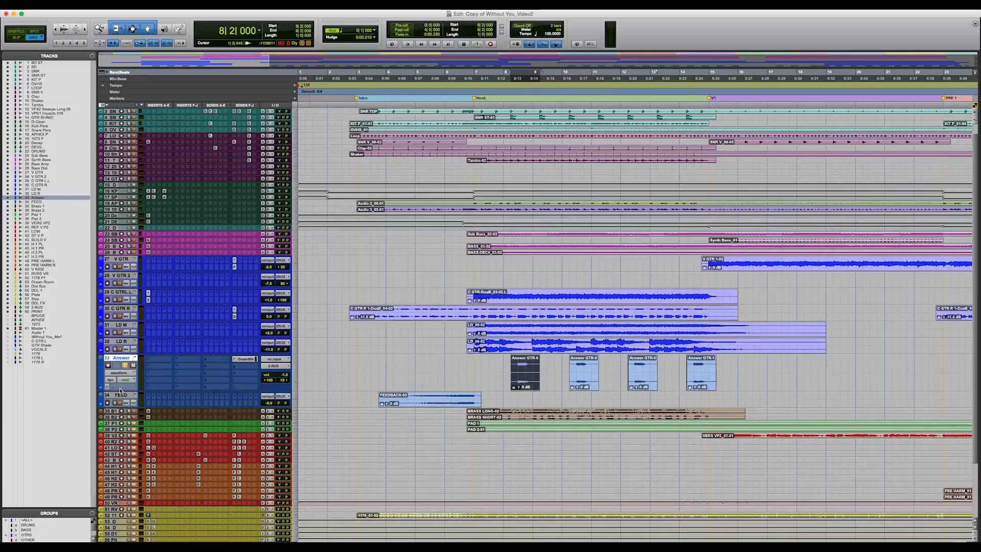
key("space")
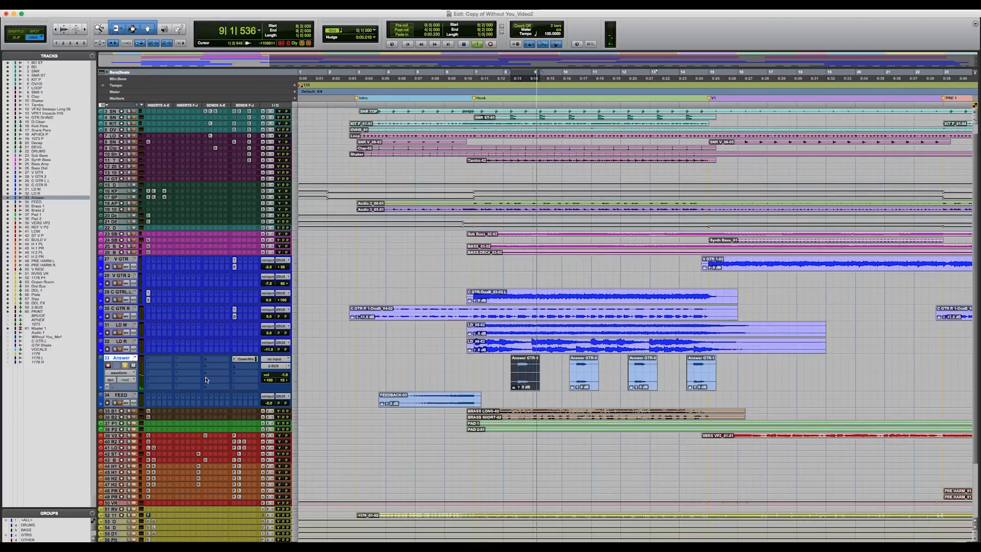
key("space")
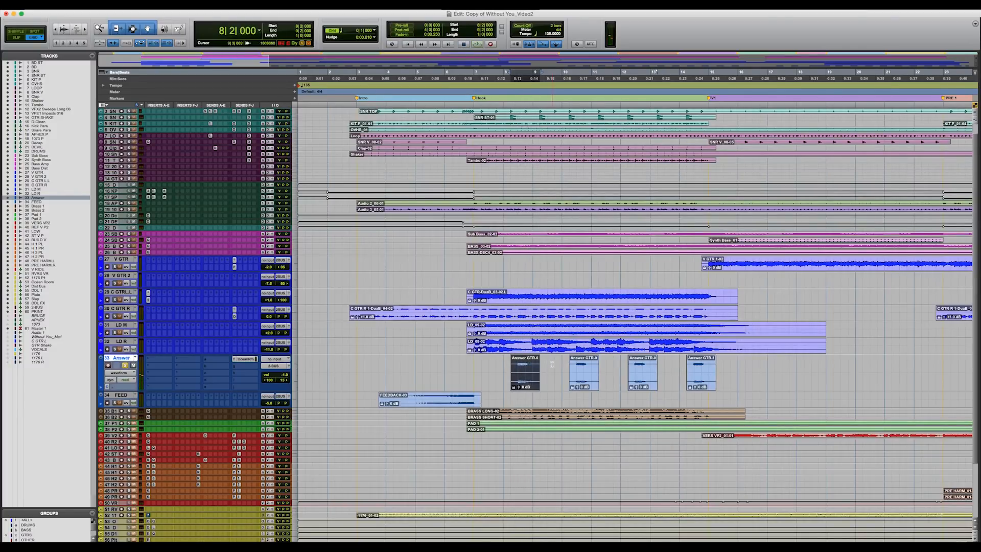
Step: Select bars 7 to 10 on the Answer track and play them with C GTR R soloed alongside
left_click_drag(561, 366, 474, 366)
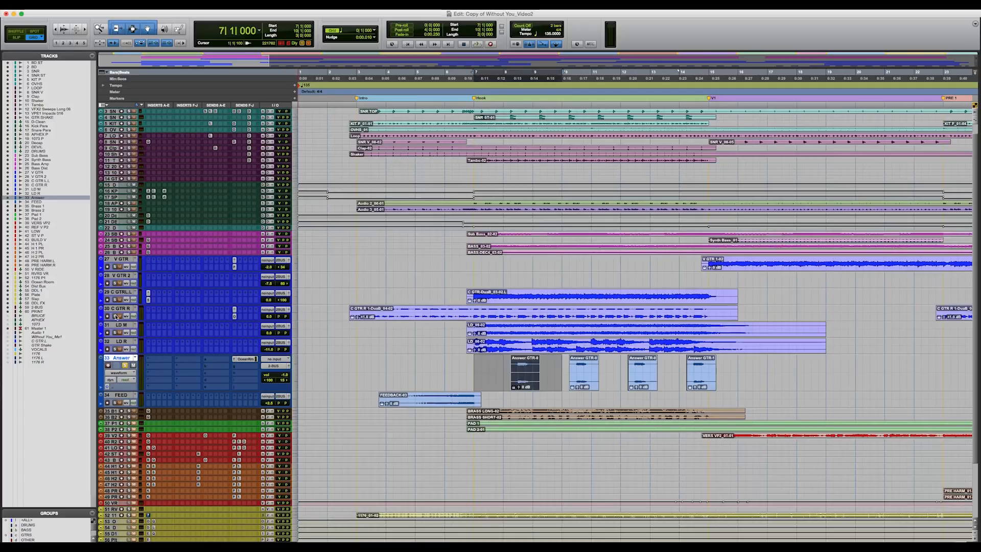
key("space")
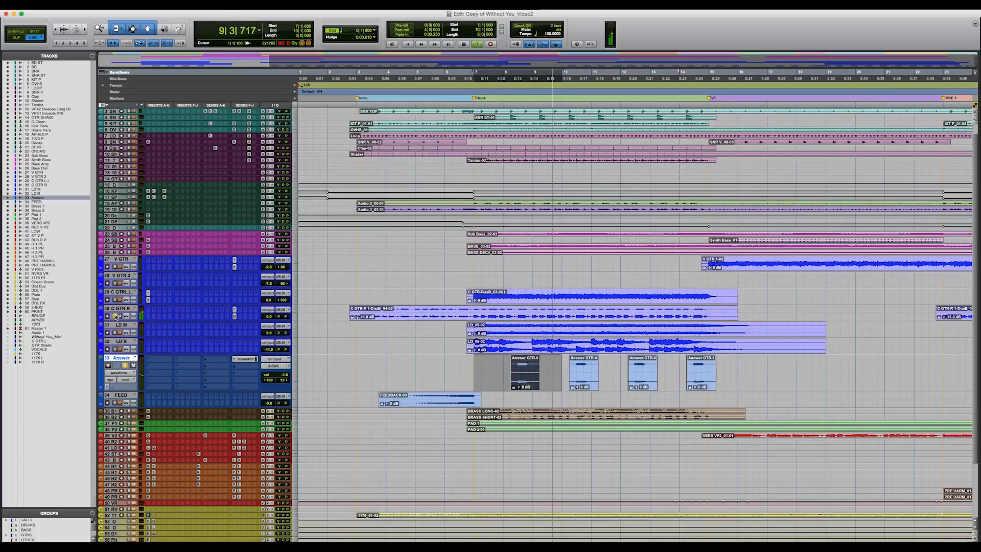
key("space")
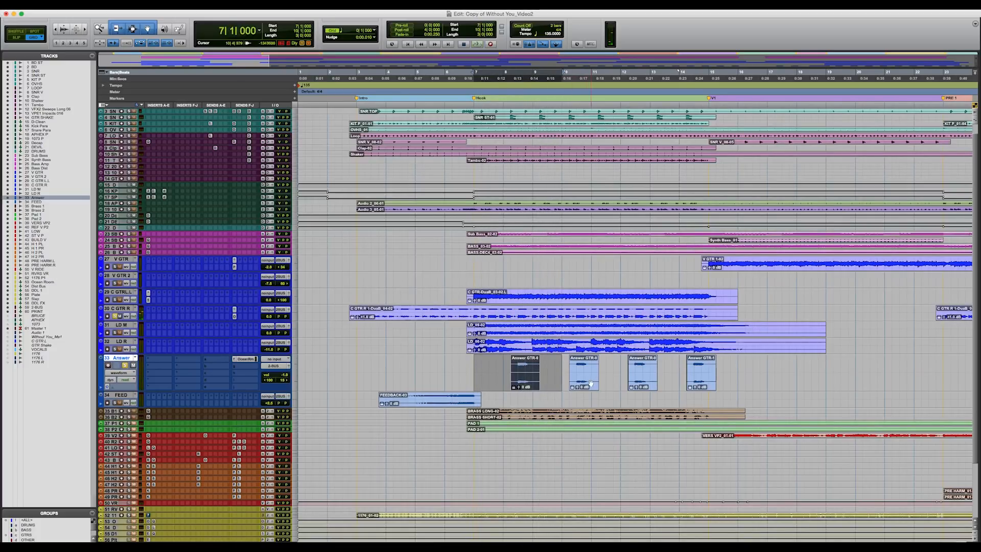
Step: Play the second, third and fourth Answer clips of the Hook in turn, together with C GTR R
left_click(591, 384)
key("space")
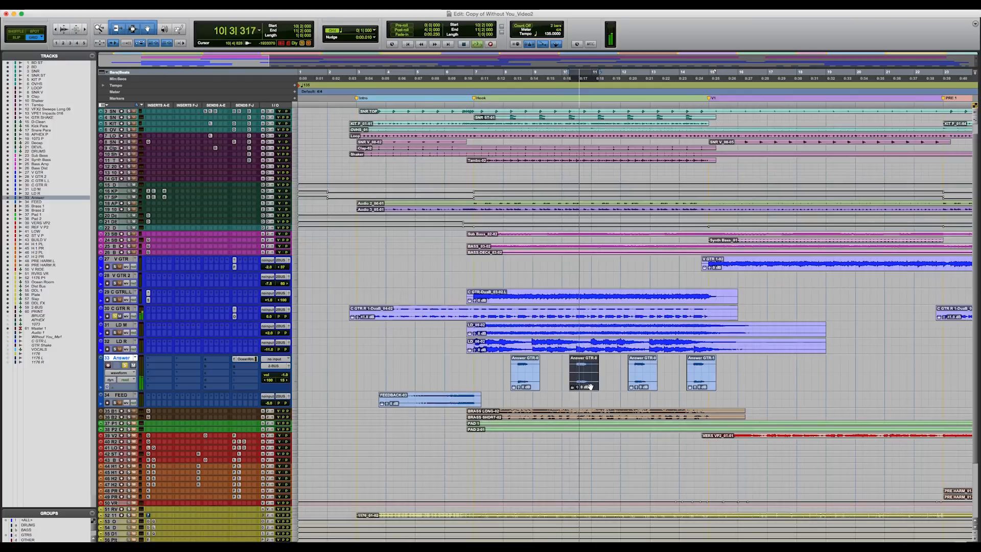
left_click(642, 380)
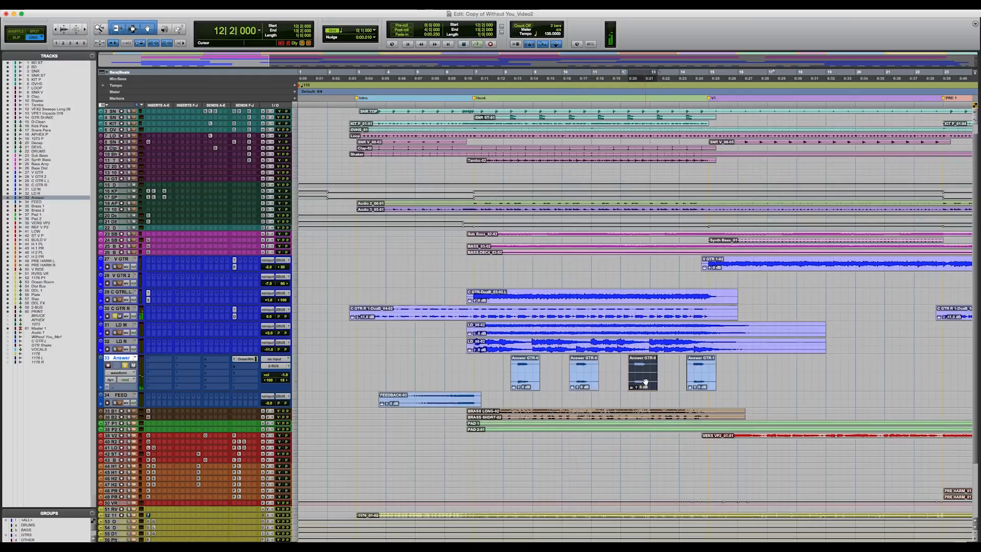
left_click(702, 379)
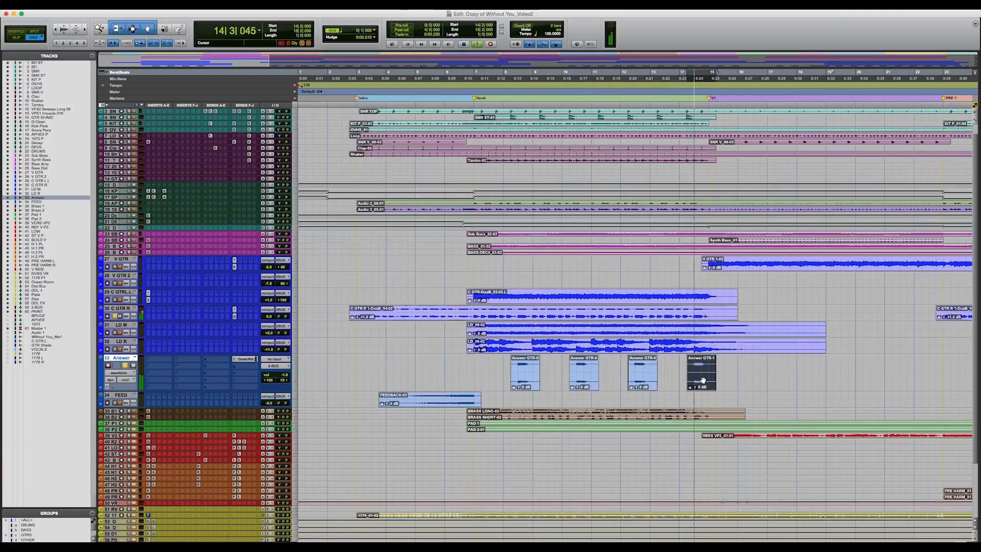
key("space")
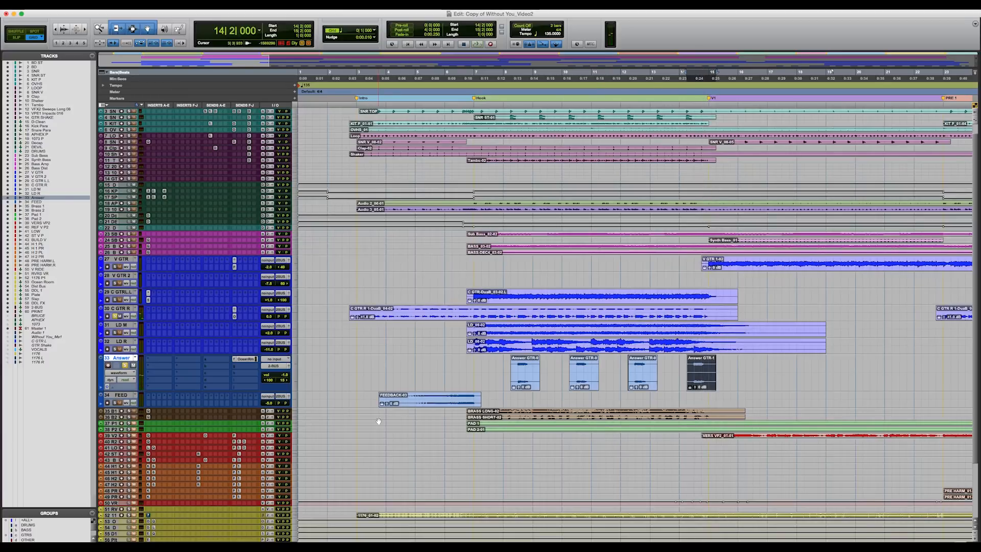
Step: Enlarge and solo the FEED track, select its first feedback clip before the Hook, and play it
key("r")
scroll(109, 395, "down", 1)
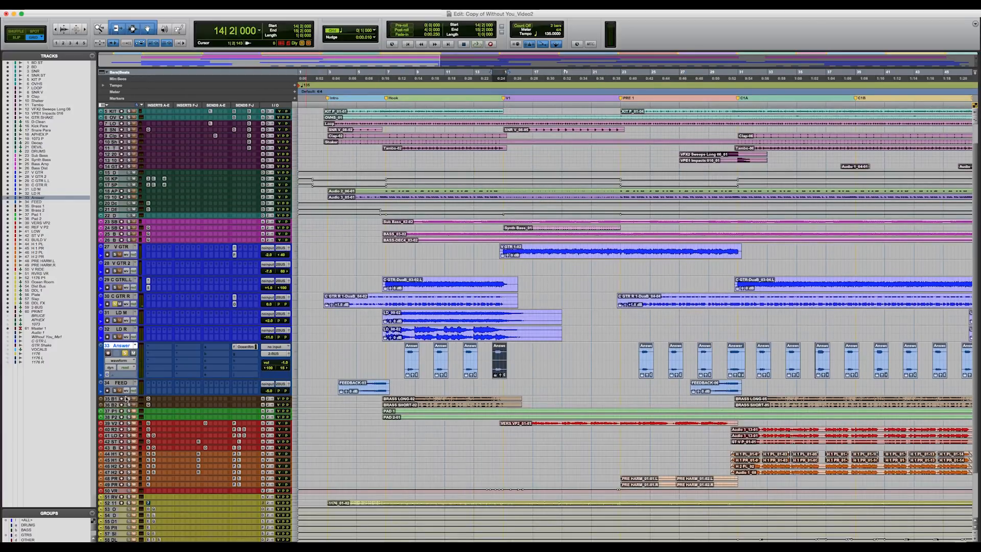
left_click_drag(127, 400, 132, 424)
left_click(379, 408)
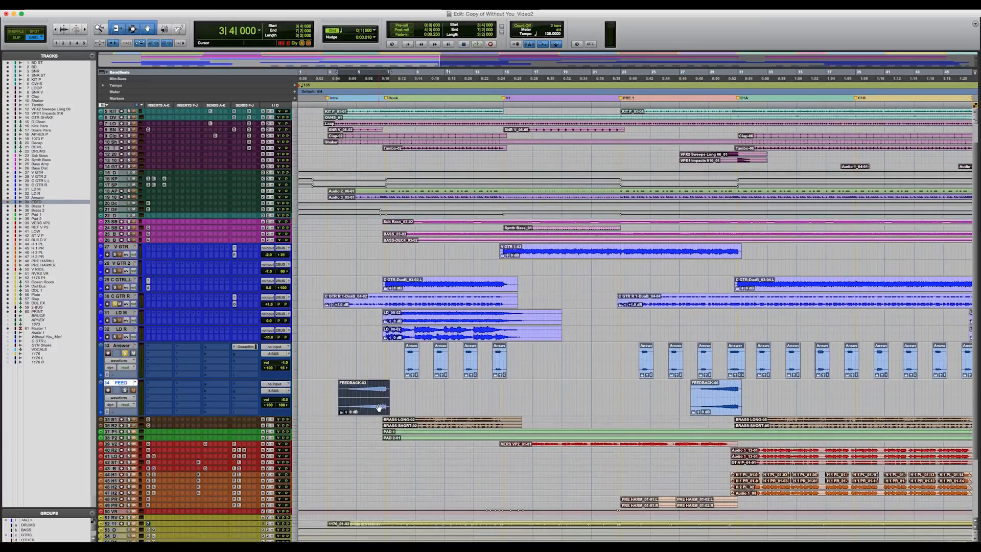
left_click(125, 390)
key("space")
scroll(127, 393, "down", 1)
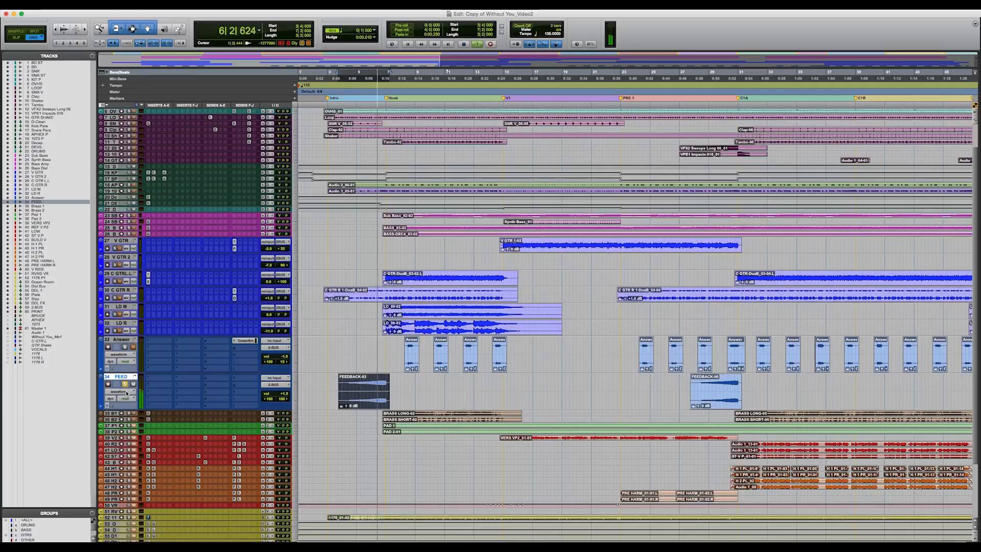
key("space")
Step: Select the guitar tracks from V GTR through FEED and set their track height to small
scroll(120, 331, "up", 3)
scroll(121, 331, "up", 1)
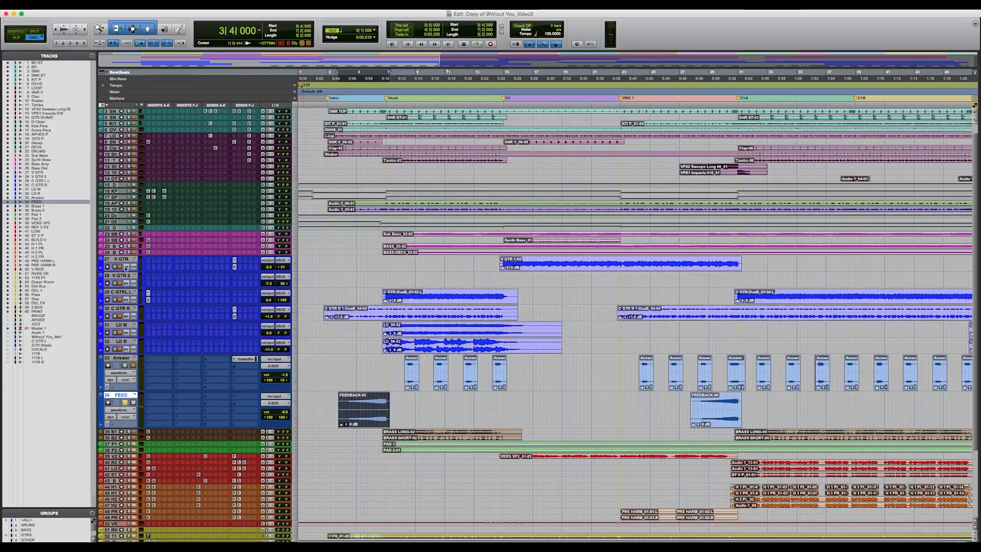
left_click(125, 260, "shift")
left_click(297, 372, "alt+shift")
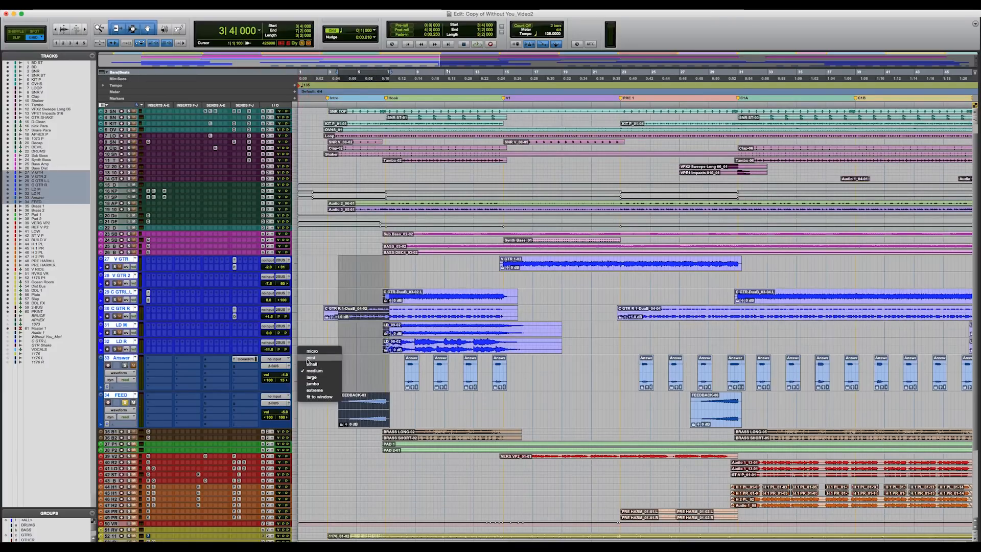
left_click(307, 364)
Step: Enlarge and solo Brass 1 and Brass 2, select their first BRASS LONG and BRASS SHORT clips, and play them through the Hook
scroll(115, 379, "down", 7)
left_click(116, 353)
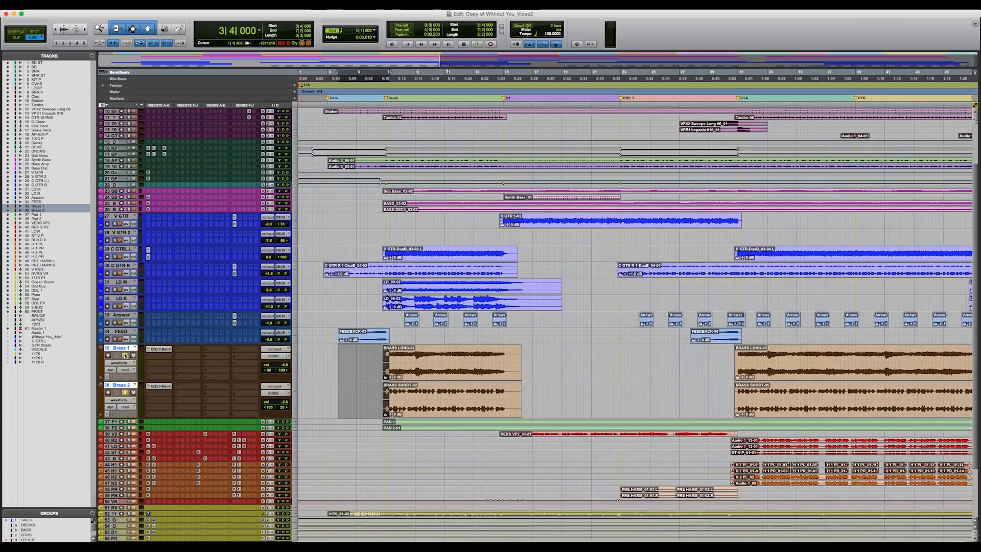
left_click(449, 407)
left_click(442, 375, "shift")
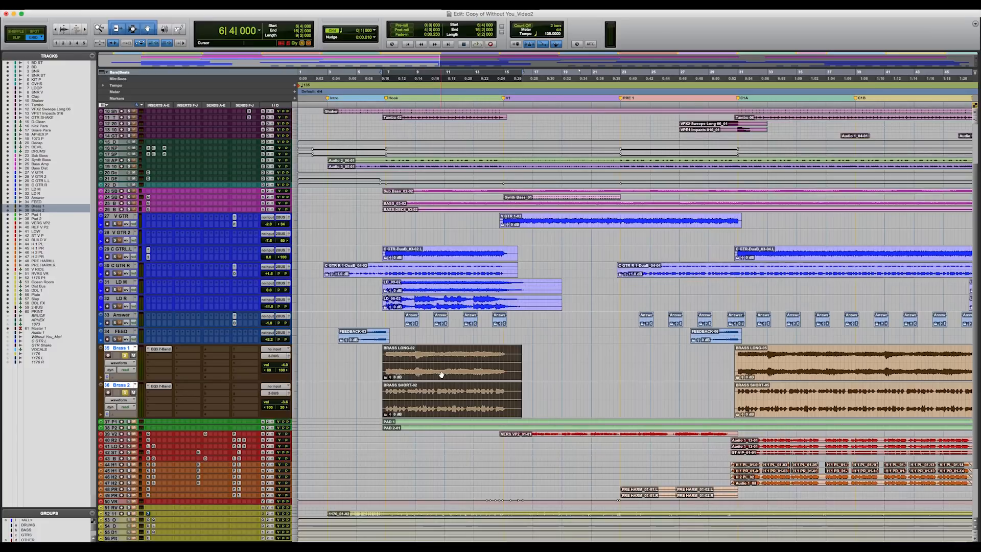
key("space")
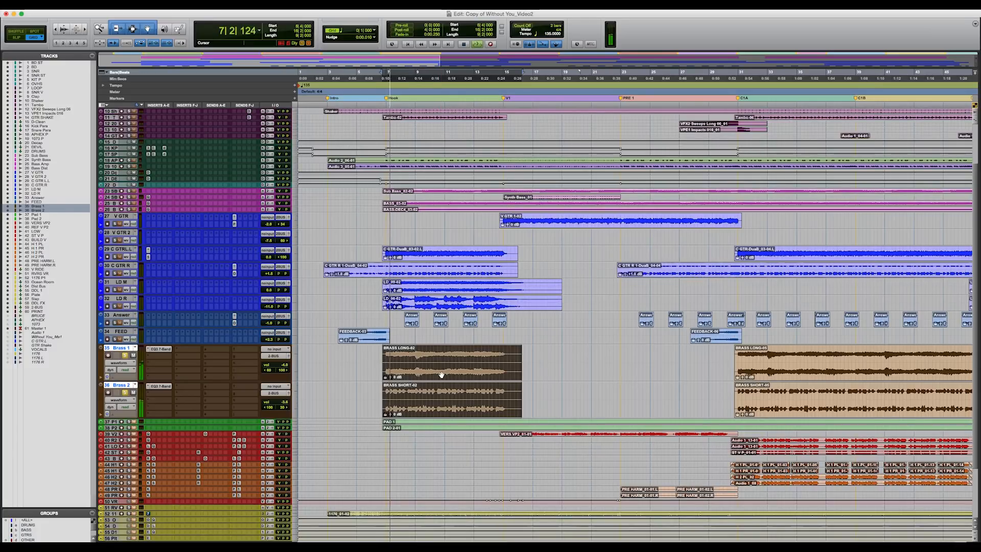
key("space")
key("space")
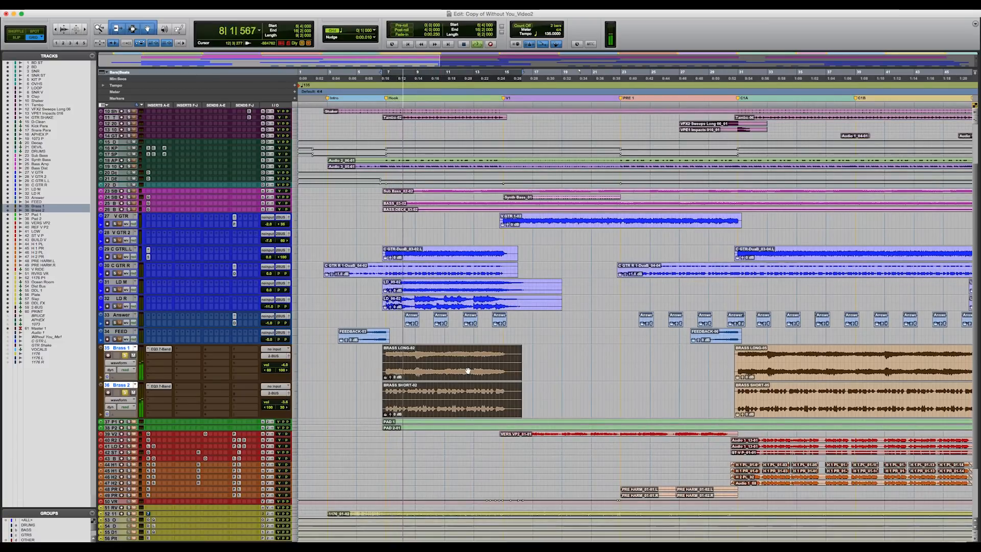
scroll(468, 371, "down", 3)
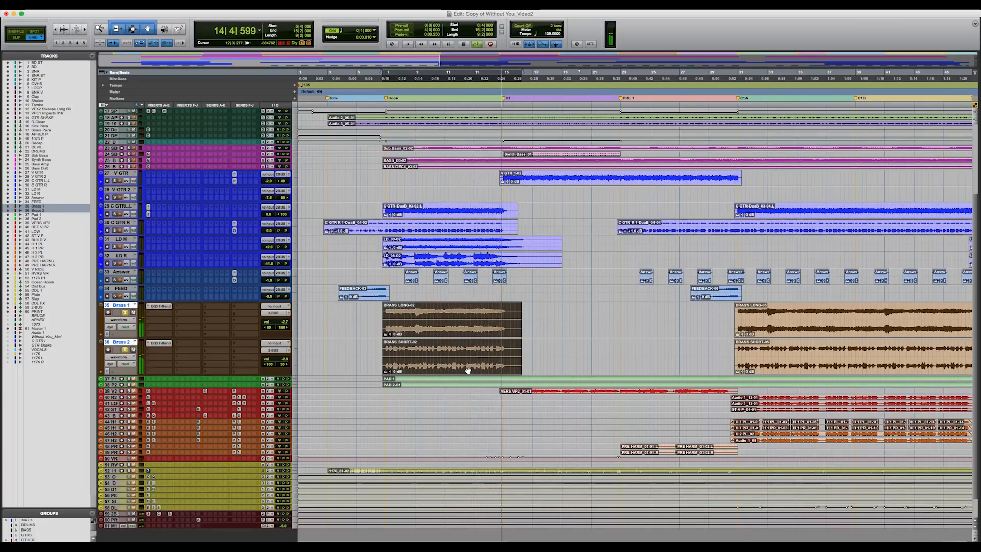
key("space")
Step: Select the Pad 1 and Pad 2 tracks and set their track height to medium
scroll(139, 346, "down", 2)
left_click(112, 359)
left_click(115, 353, "shift")
left_click(294, 354)
left_click(312, 370)
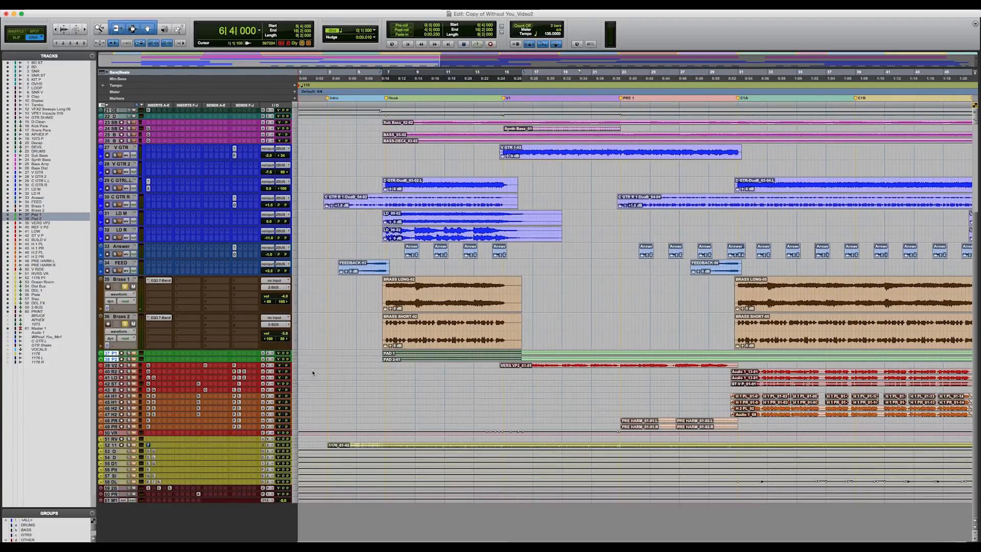
left_click(296, 368)
left_click(306, 369)
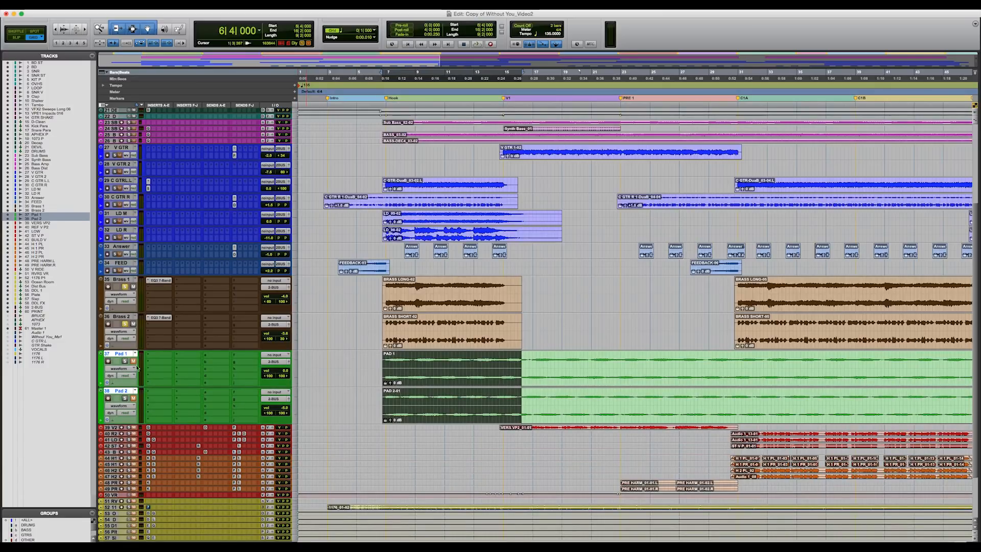
Step: Solo Pad 1 and Pad 2 in place of the brass tracks and play them over the Hook
left_click(133, 398)
key("space")
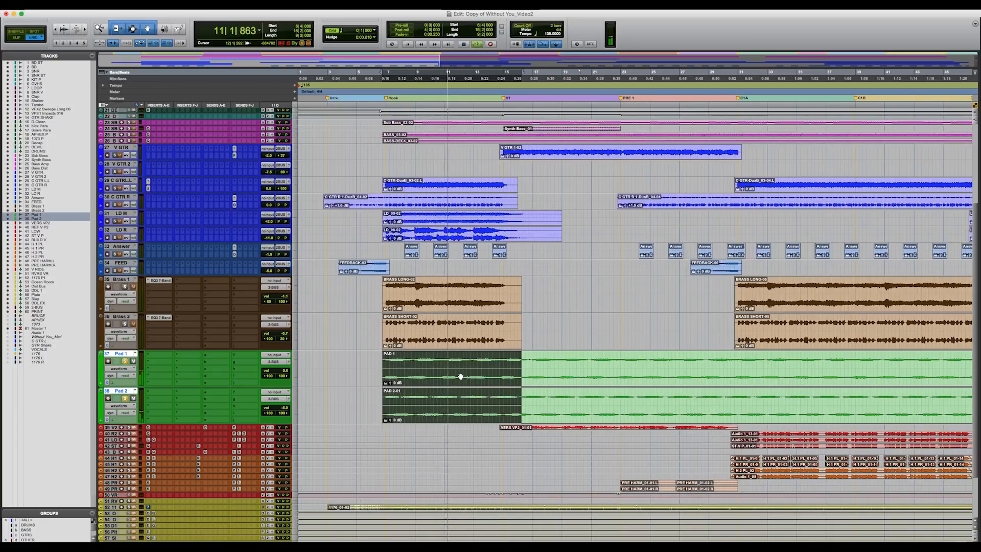
key("space")
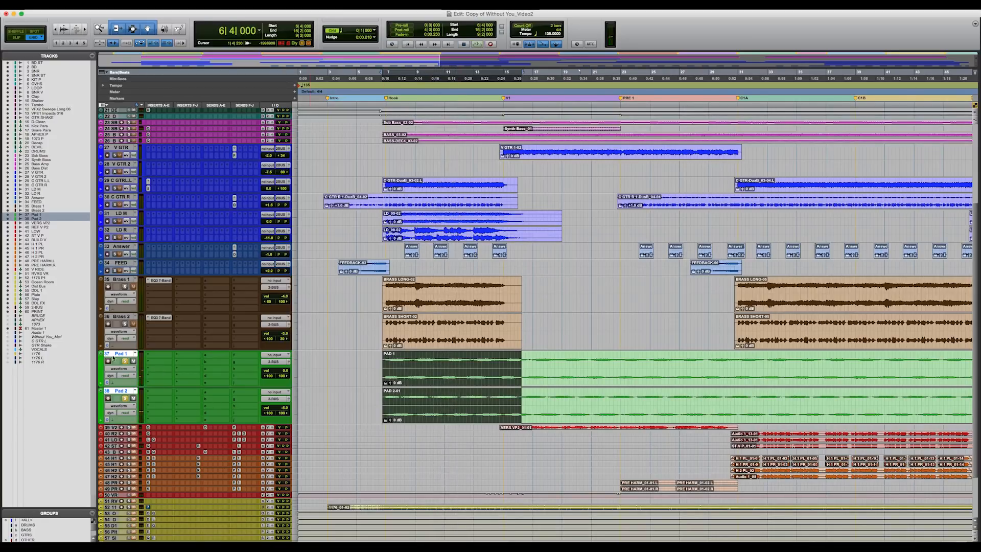
Step: Shrink the guitar, brass and pad tracks to micro height
scroll(114, 357, "down", 2)
scroll(137, 315, "up", 6)
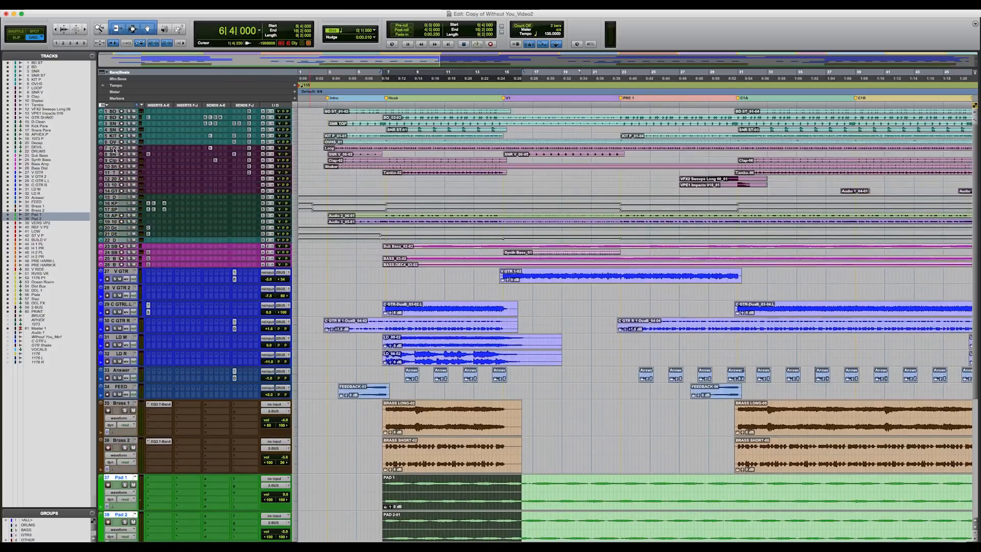
left_click(113, 111, "shift")
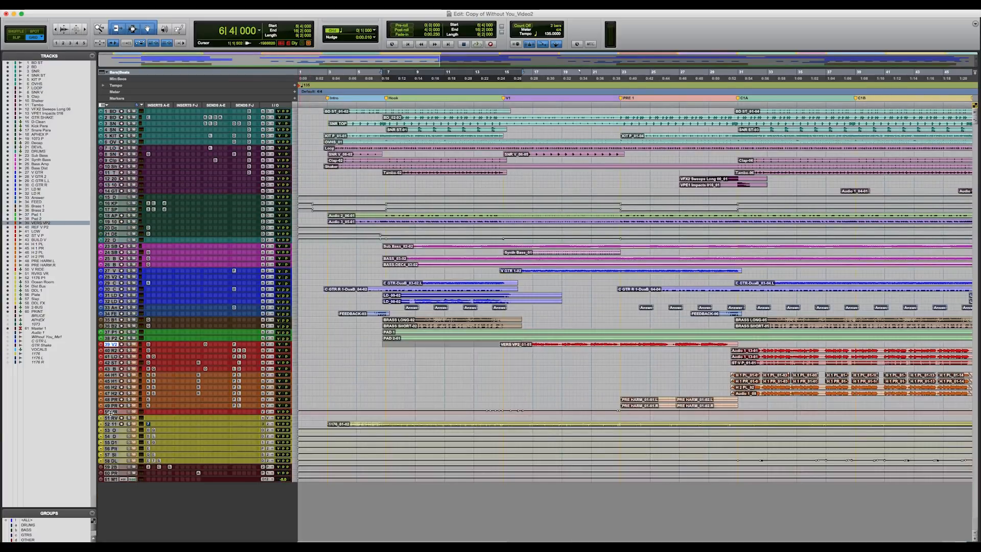
Step: Select the vocal tracks from VERS VP2 through V RIDE and set their track height to medium
left_click(111, 412, "shift")
left_click(295, 412)
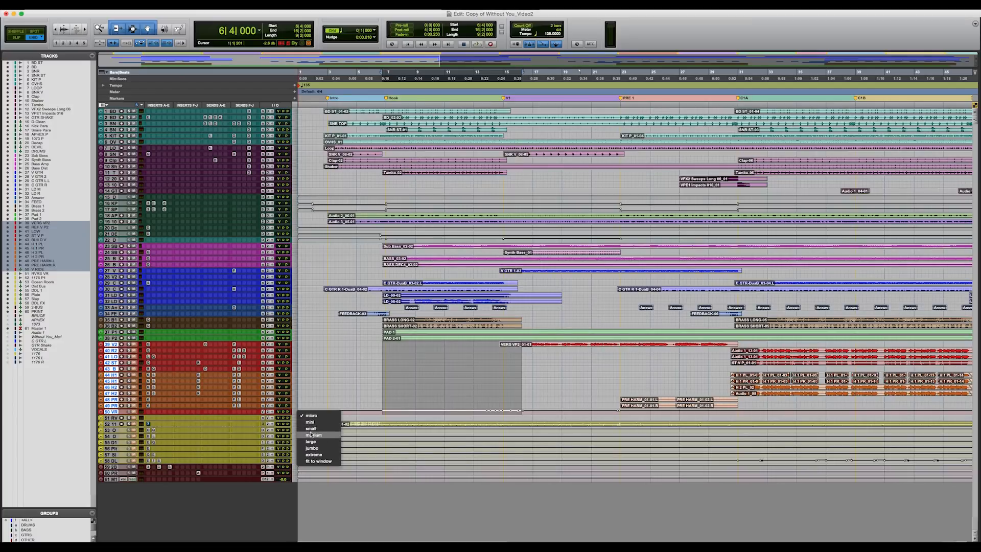
left_click(309, 433)
scroll(313, 409, "up", 1)
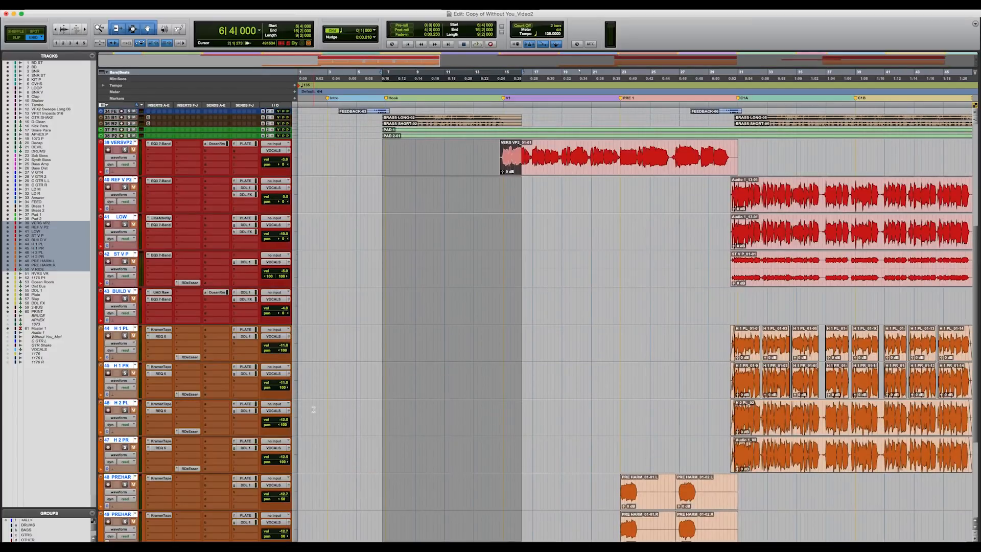
Step: Inspect the EQ 7-Band inserts on the VERS VP2 and REF V P2 vocal tracks
scroll(300, 403, "up", 3)
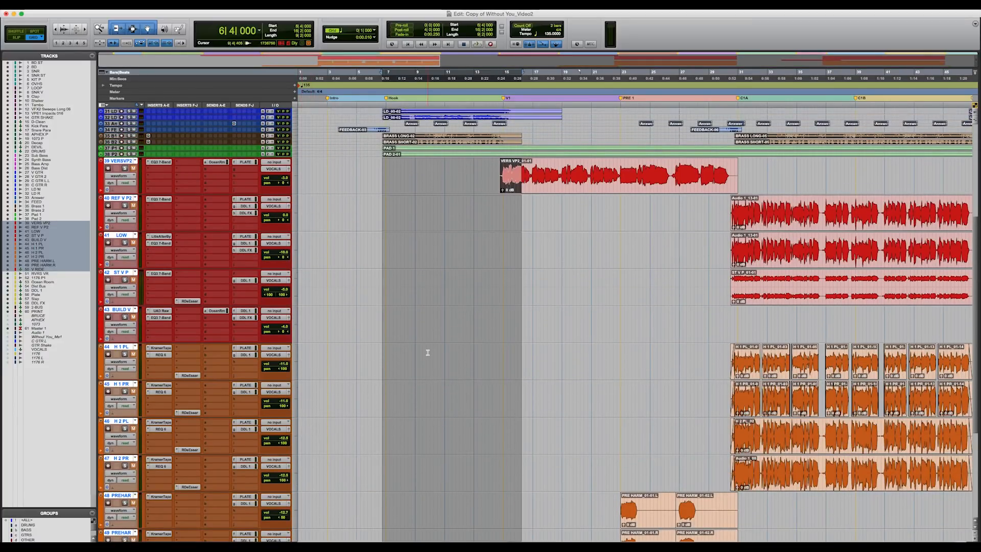
left_click(165, 163)
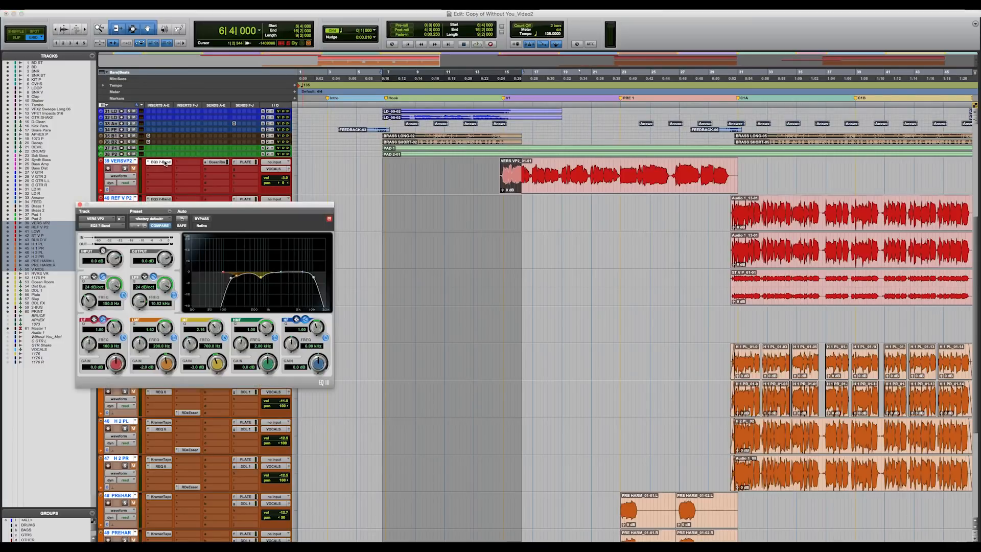
left_click(80, 204)
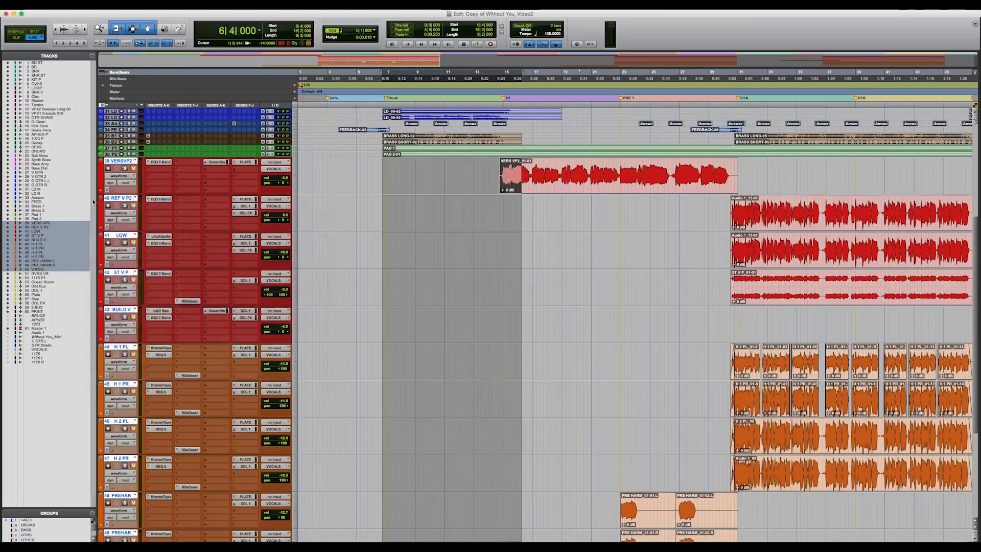
left_click(165, 202)
left_click(163, 199)
Step: Inspect the Little AlterBoy insert on the LOW track and the UAD Raw insert on BUILD V, closing each plug-in window
left_click(159, 236)
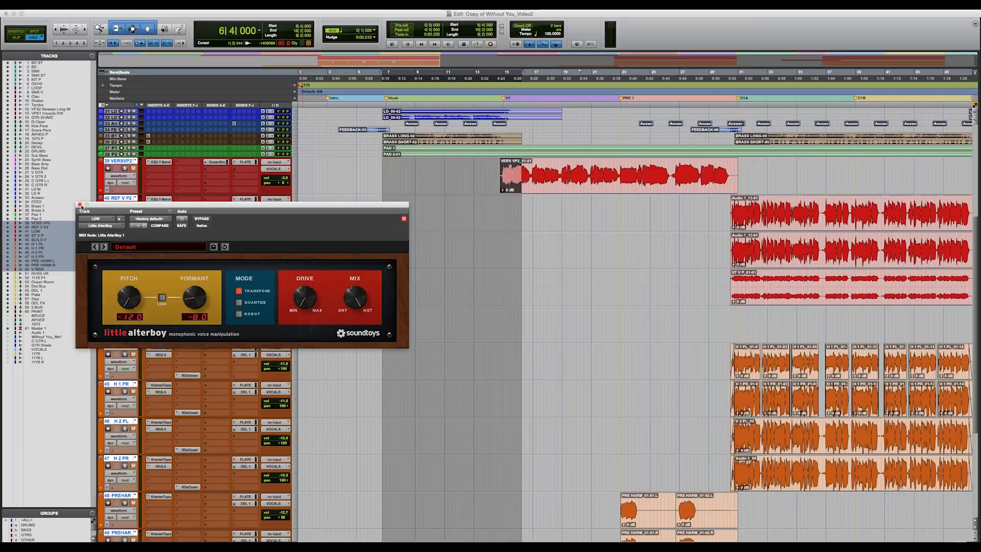
left_click(80, 205)
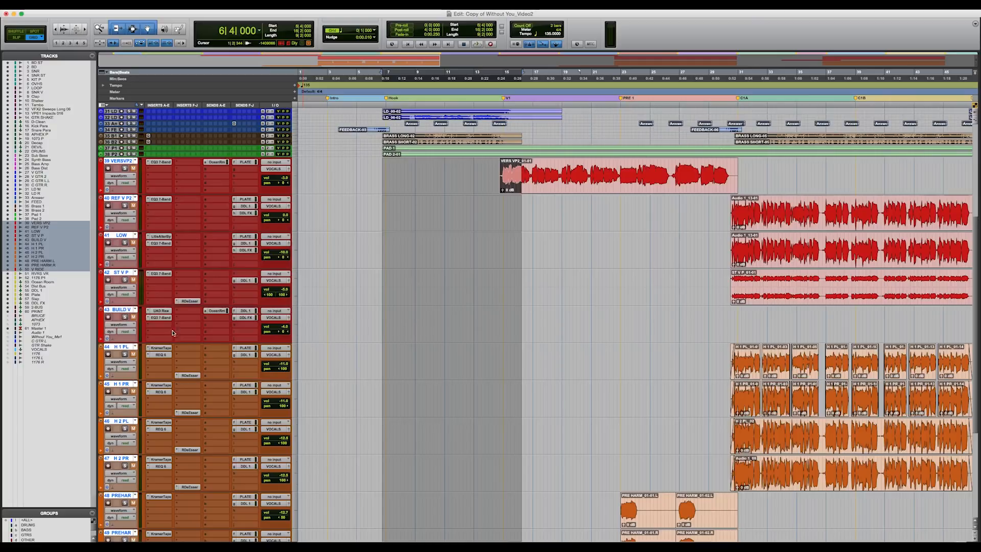
left_click(162, 311)
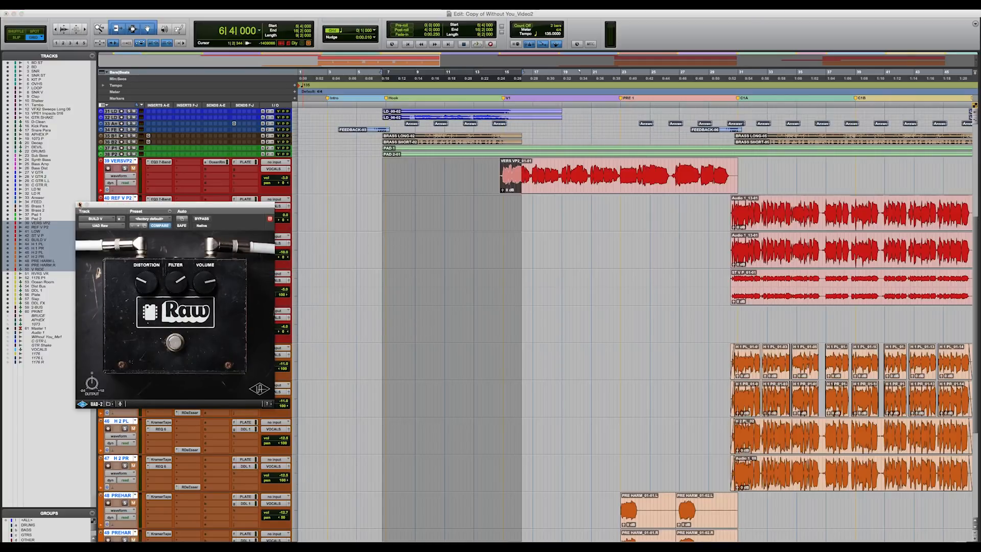
left_click(80, 205)
Step: Inspect the Kramer Master Tape insert on H 1 PL, close it, and look over the remaining harmony track inserts
scroll(168, 342, "down", 1)
left_click(165, 342)
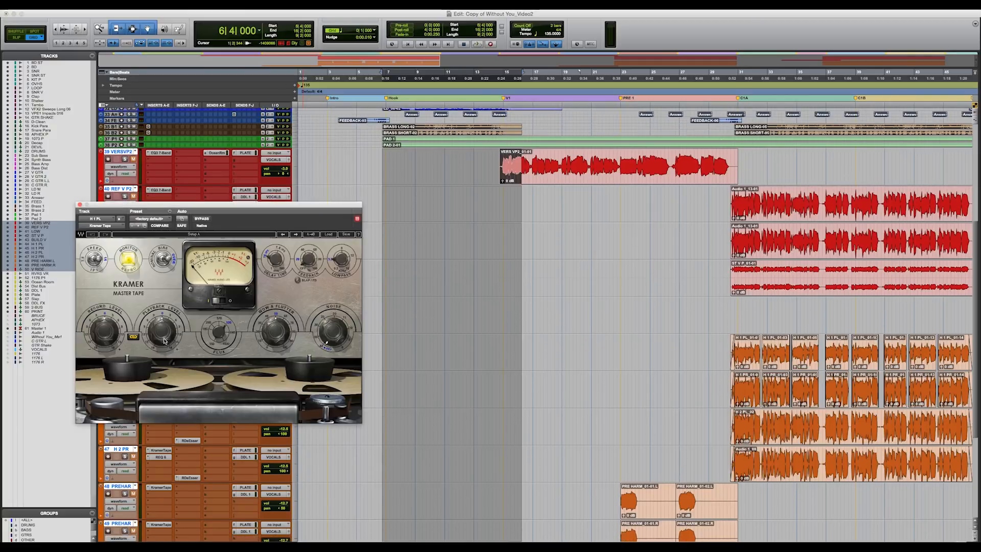
left_click(80, 205)
scroll(156, 385, "down", 1)
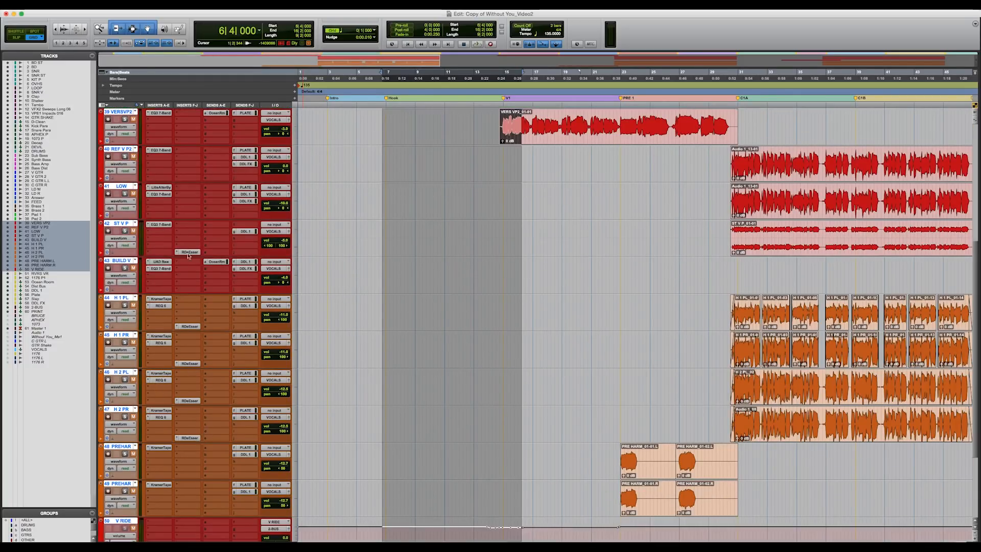
Step: Set the height of the selected vocal tracks to small
scroll(251, 283, "up", 1)
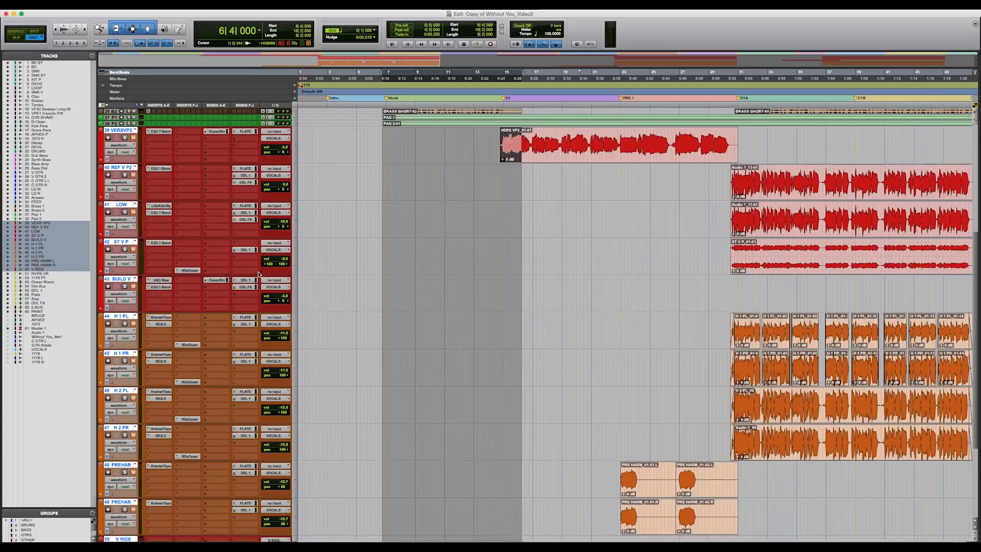
left_click(295, 154)
left_click(332, 156)
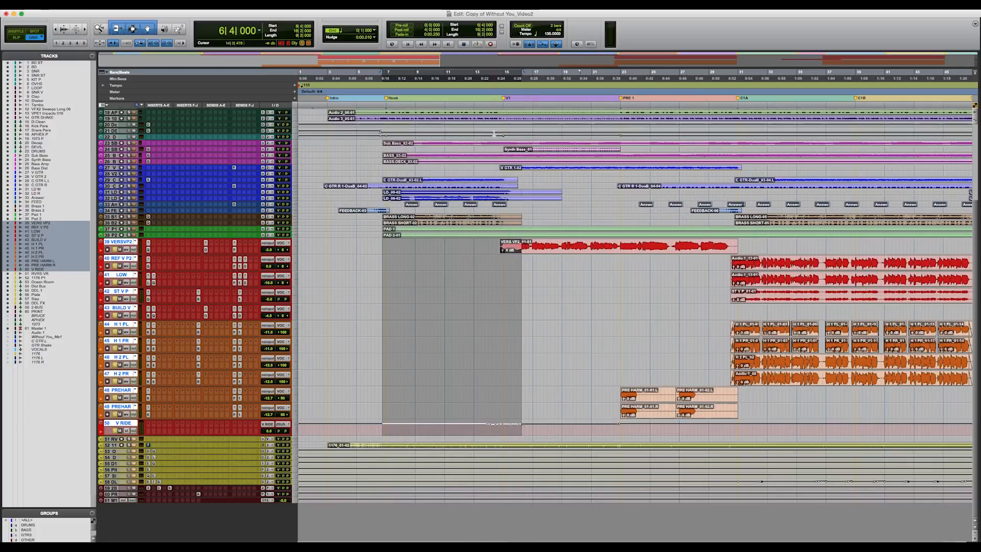
Step: Play the soloed vocal tracks from the C1A marker, and stop playback
left_click(738, 106)
key("space")
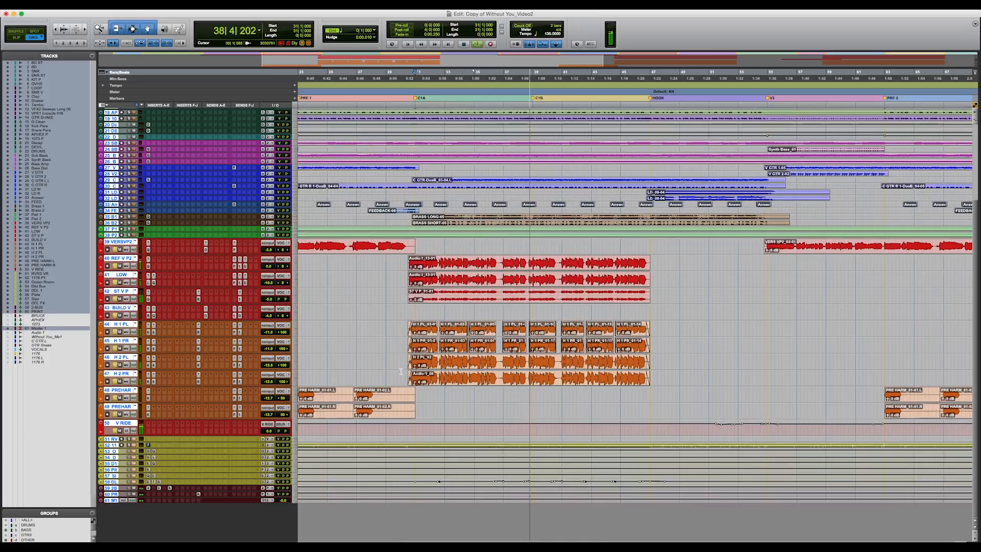
key("space")
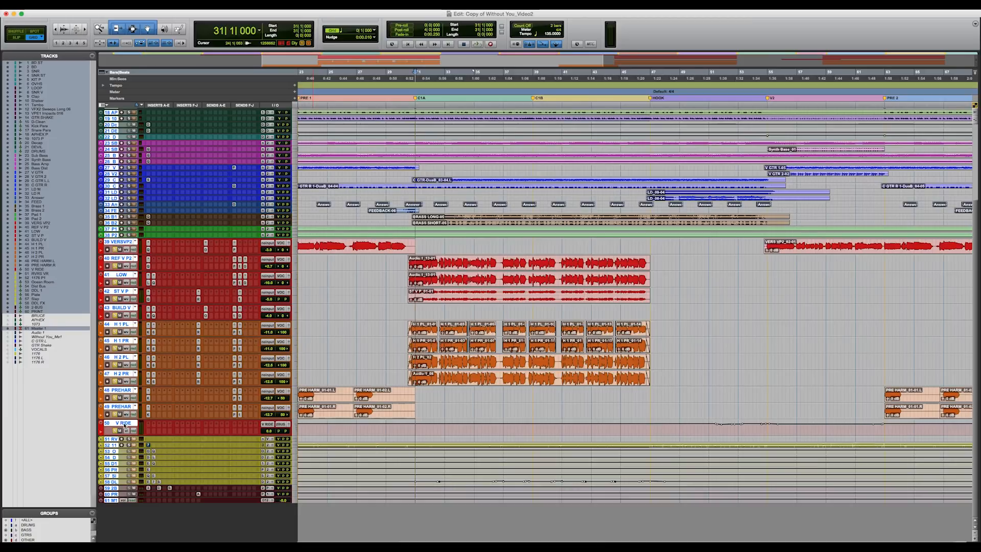
Step: Select the effects tracks from Ocean Room through DDL FX and magnify the timeline around the first chorus
left_click(114, 452, "alt")
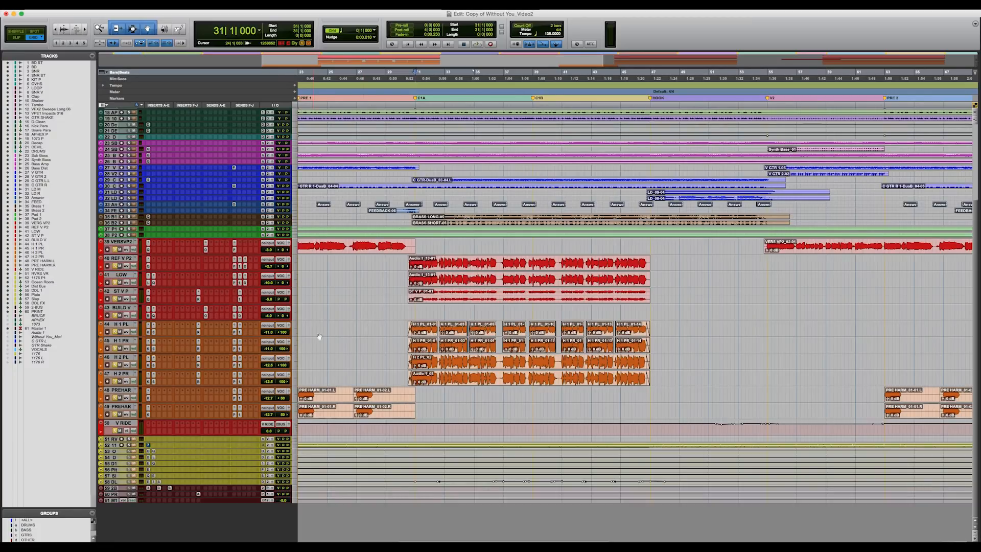
key("alt+a")
left_click(113, 481)
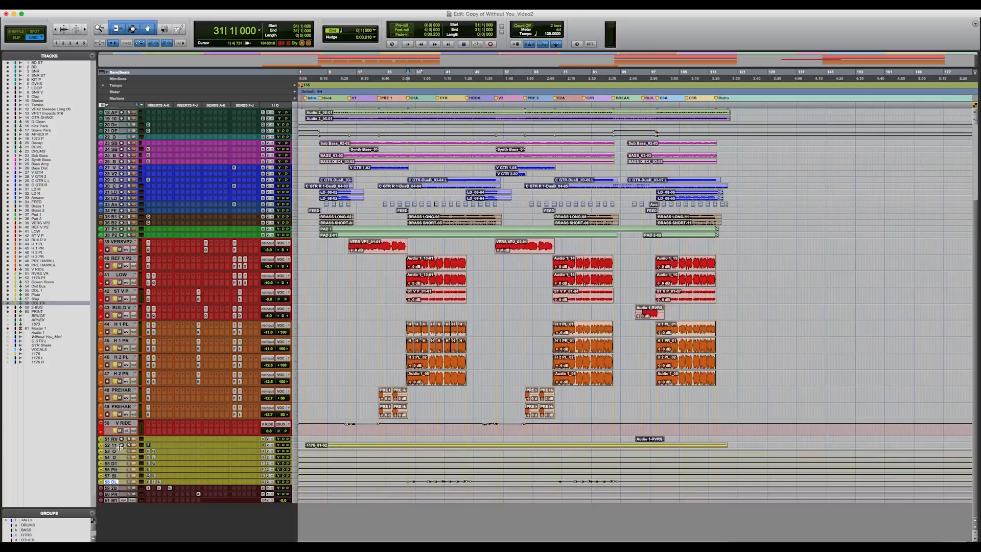
left_click(113, 451, "shift")
key("t")
key("t")
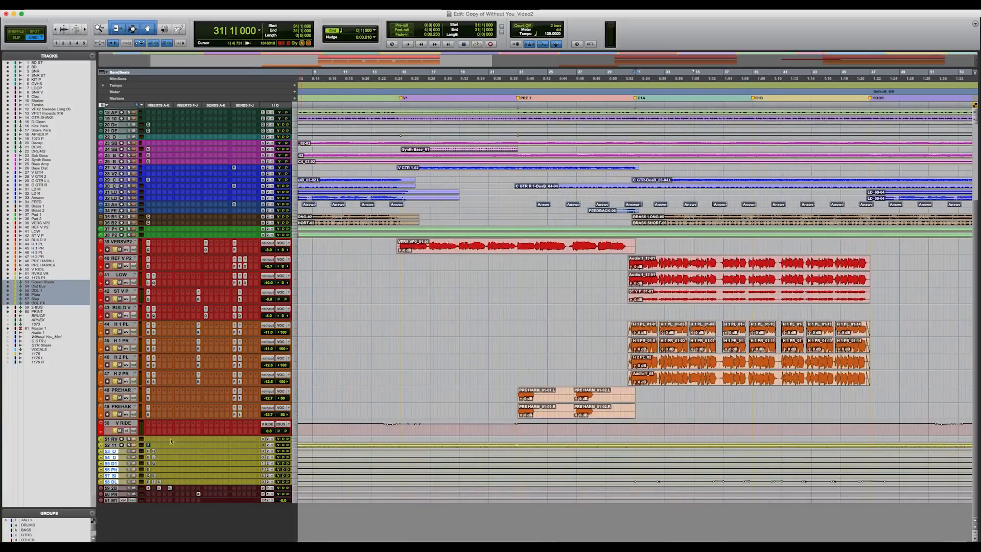
Step: Play the soloed vocals from bar 31 again, show the whole song in the timeline, and stop playback
key("space")
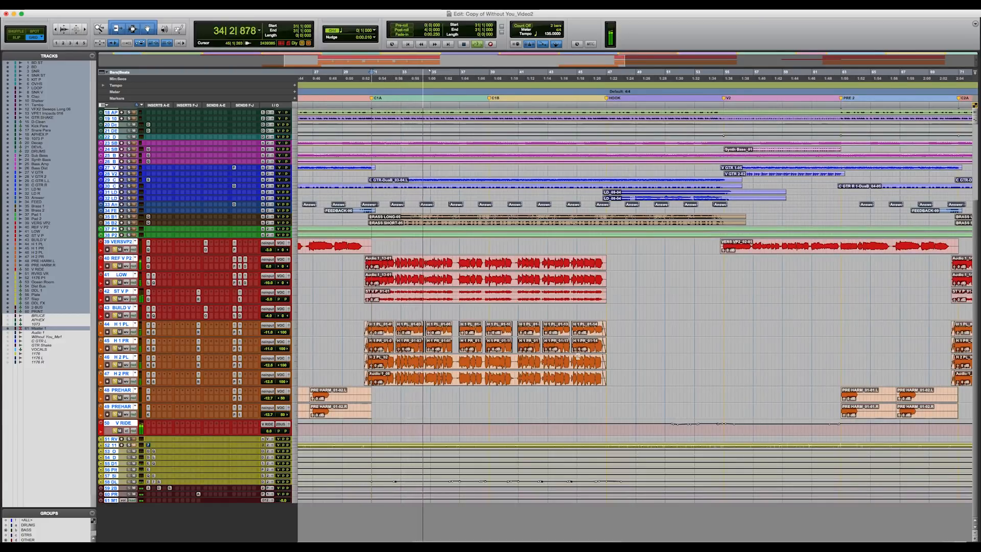
key("r")
key("r")
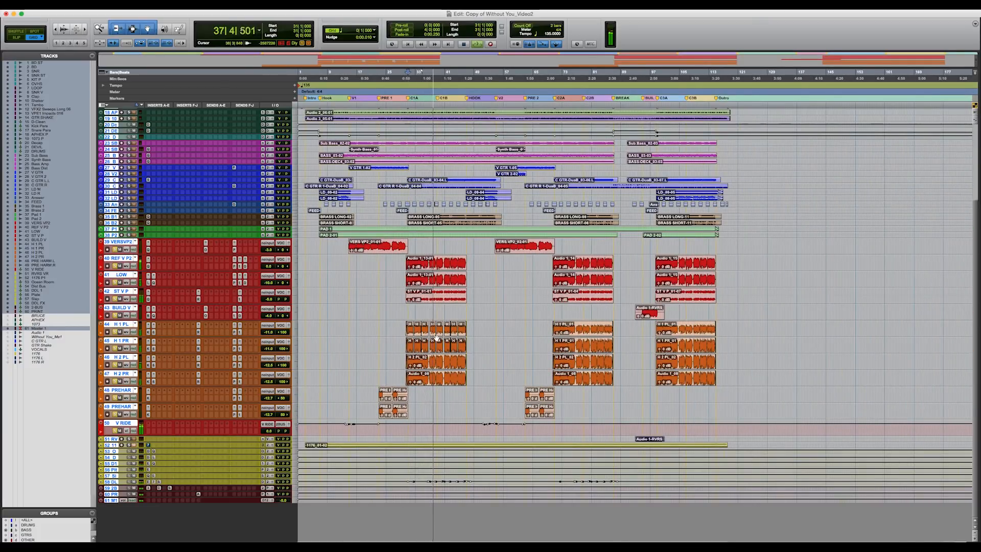
key("space")
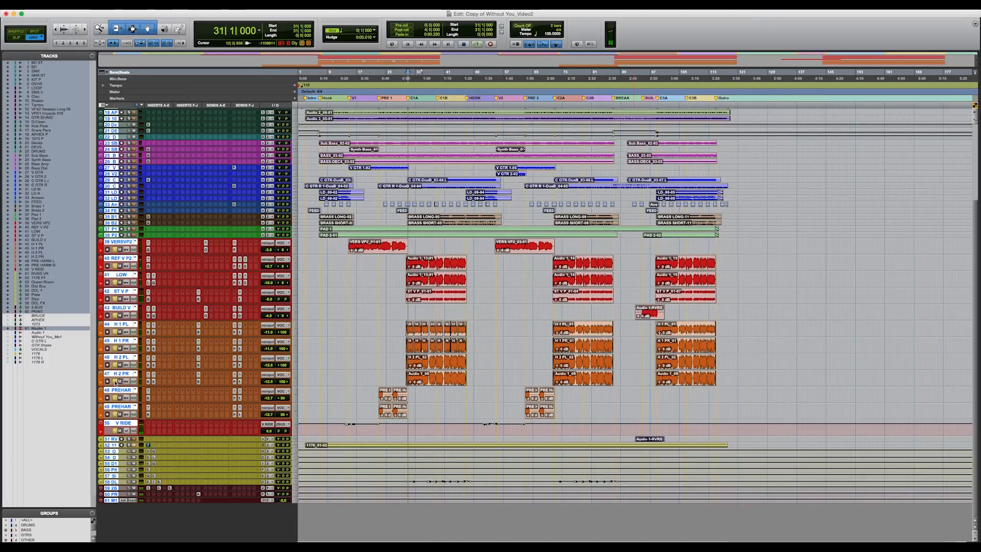
Step: Solo only the LOW vocal track, enlarge it to medium height, and play its first chorus clip
left_click(118, 279, "alt")
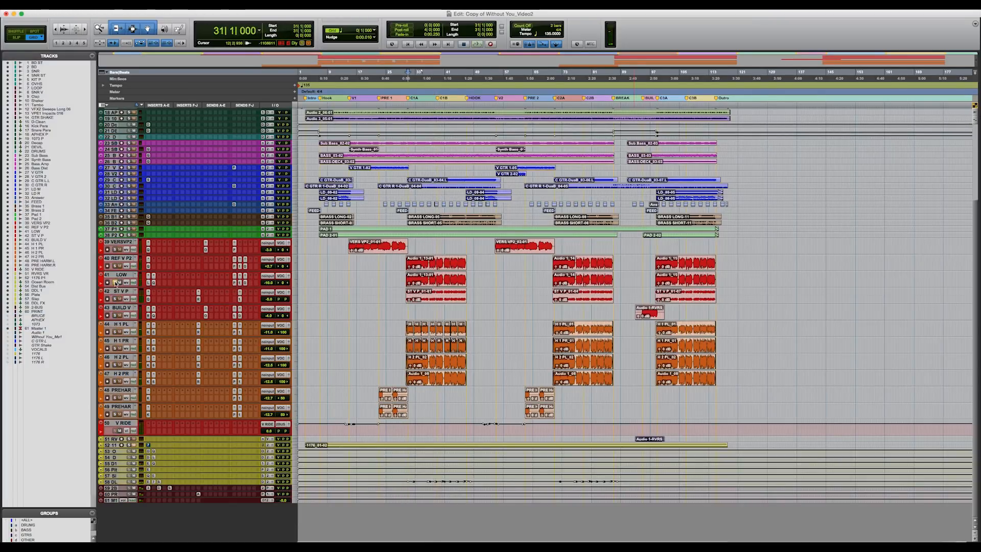
left_click_drag(133, 287, 137, 311)
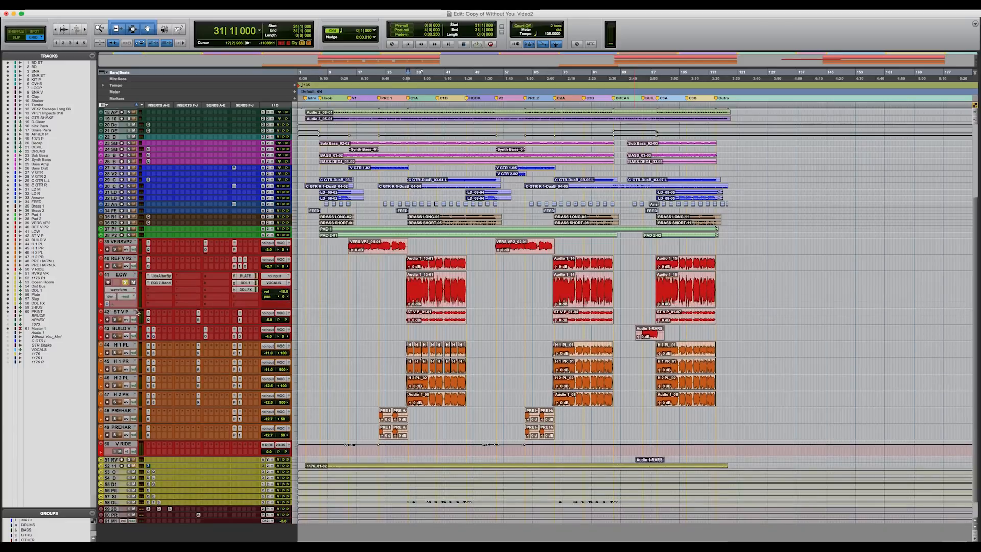
left_click(442, 297)
key("space")
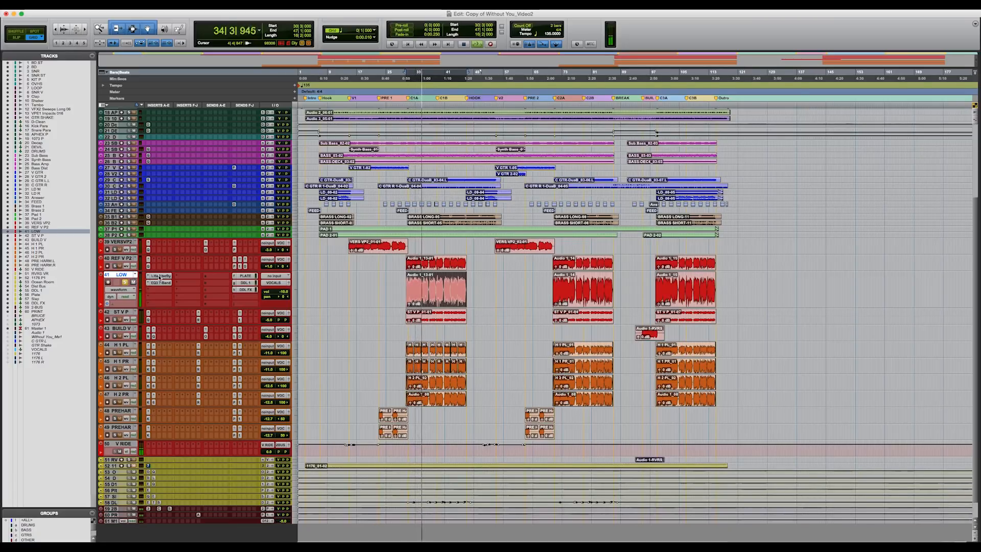
key("space")
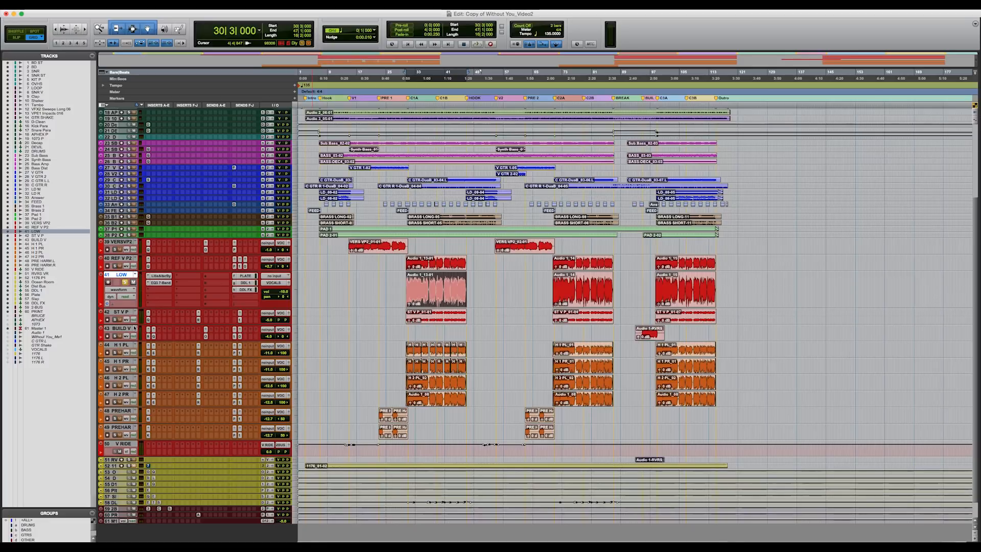
Step: Select the vocal tracks from VERS VP2 through V RIDE and set them all to small height
left_click(123, 443)
left_click(122, 241, "shift")
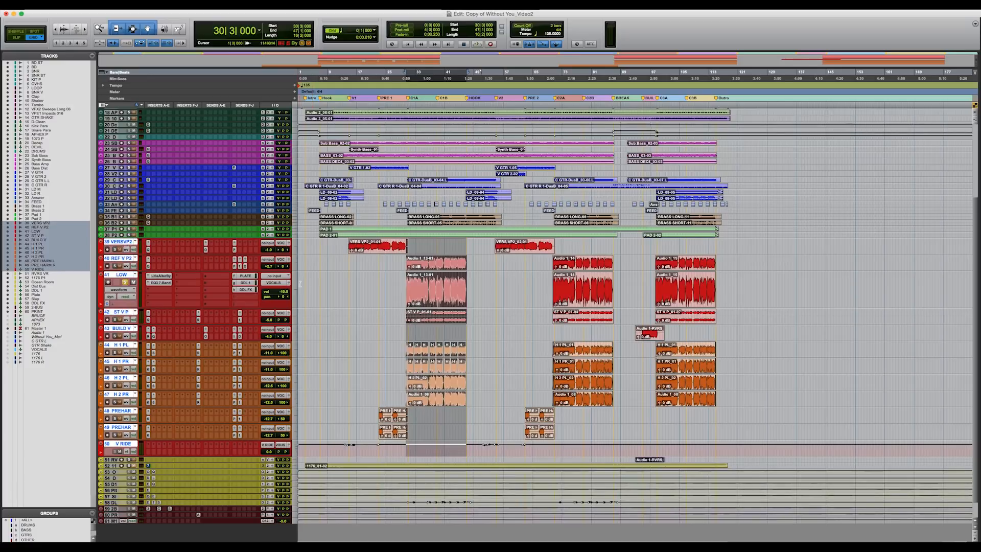
left_click(295, 286)
left_click(303, 285)
key("t")
key("t")
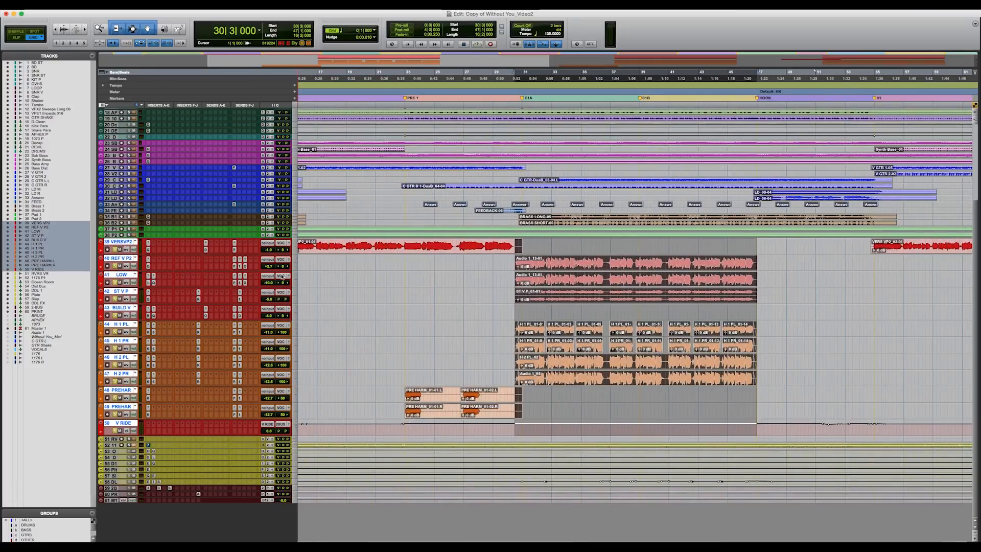
Step: Play the start of the first chorus several times with the vocal tracks soloed
key("space")
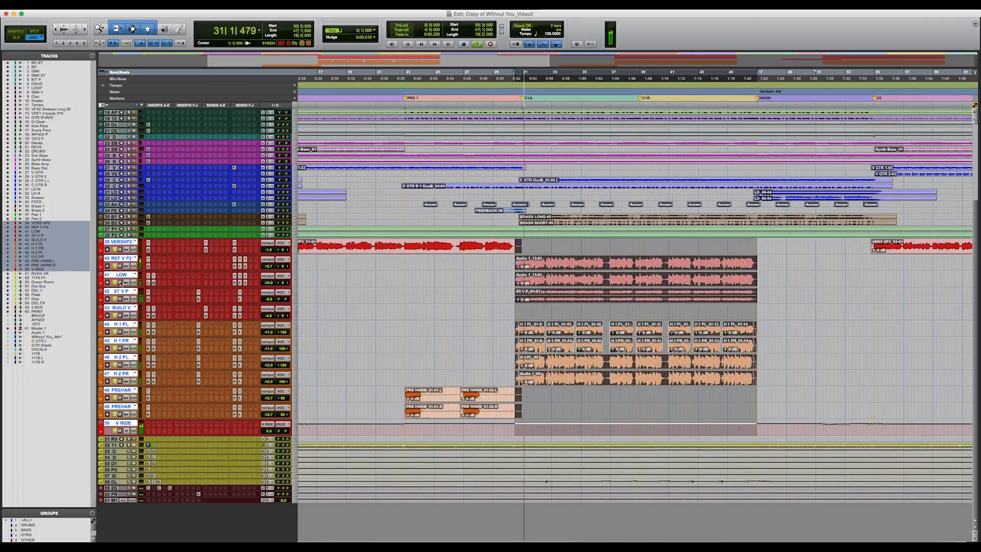
key("space")
key("space")
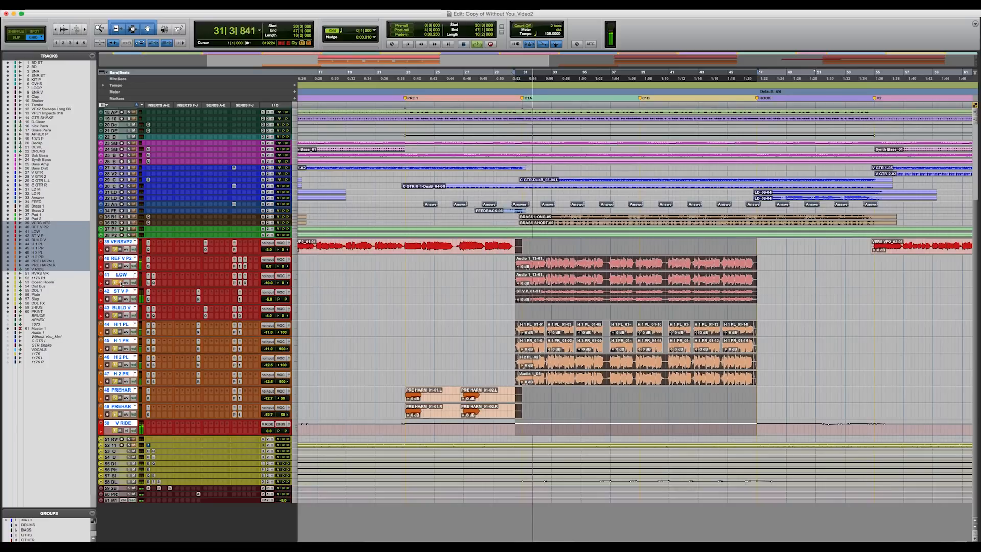
key("space")
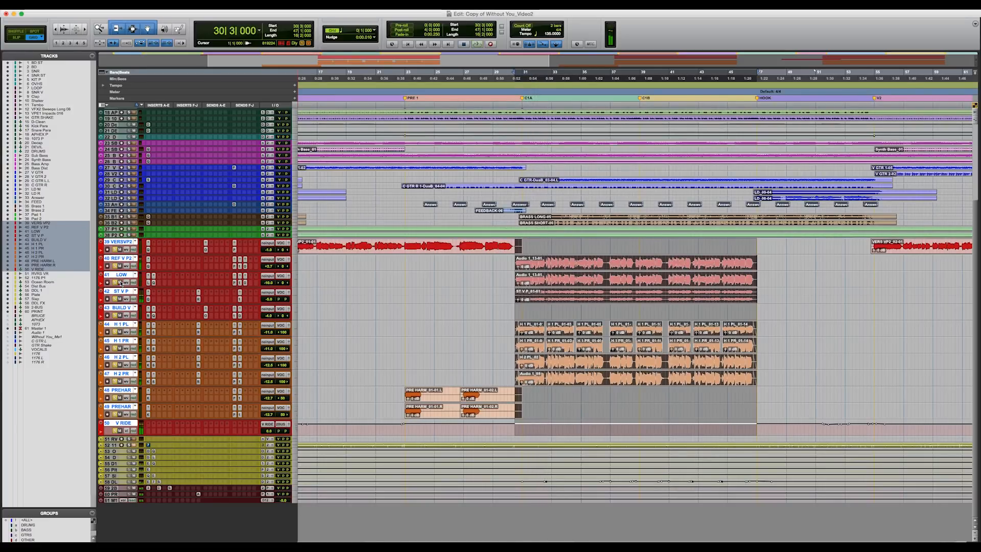
key("space")
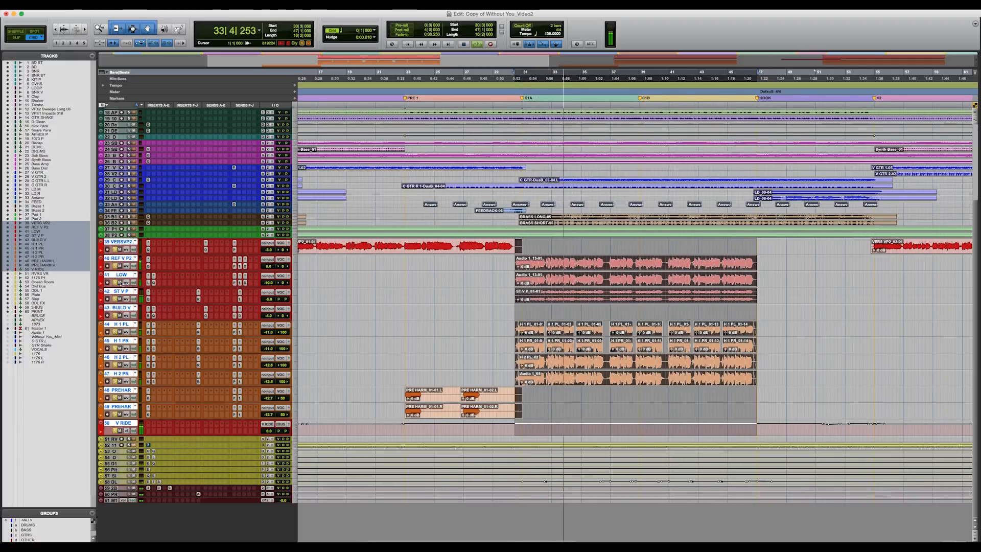
key("space")
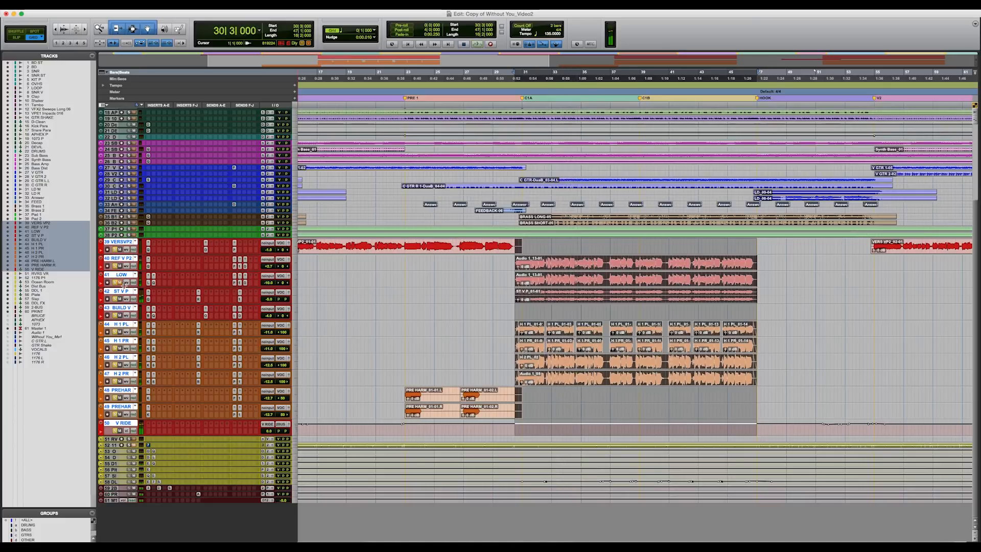
Step: Enlarge the 1176 P1 track below the vocals to medium height
key("super+bracketleft")
key("super+bracketleft")
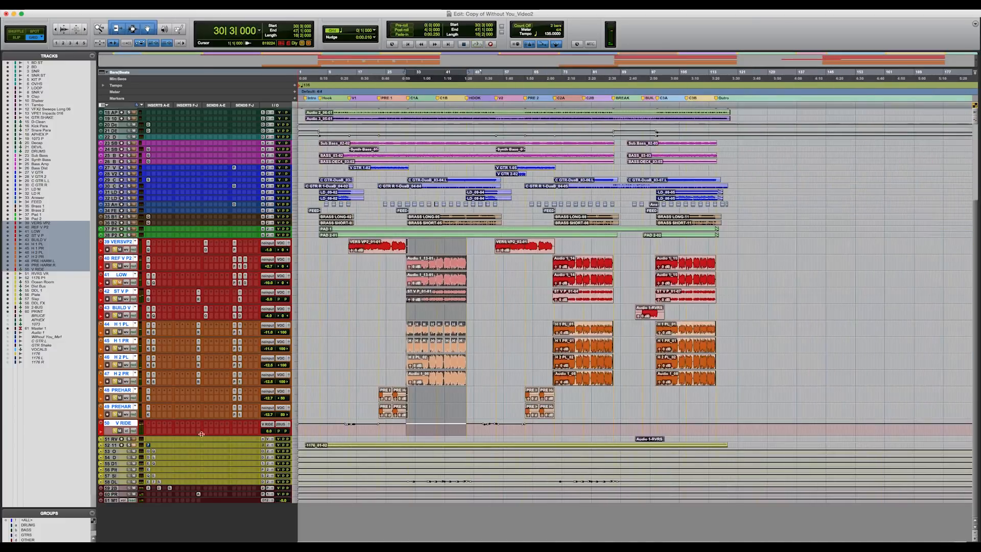
left_click_drag(122, 447, 123, 486)
key("super+bracketright")
scroll(385, 442, "up", 2)
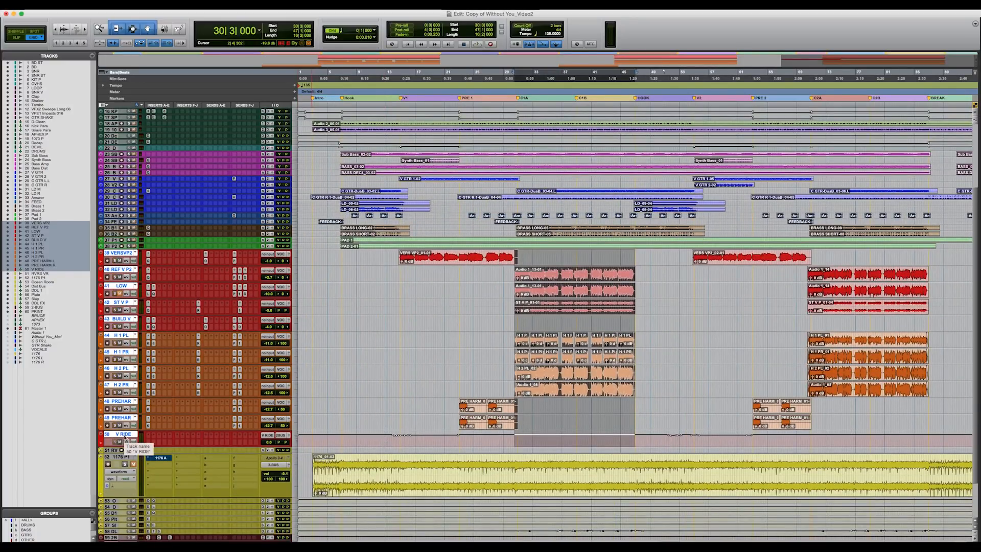
Step: Select all tracks from the first drum track through V RIDE and shrink them to micro height
scroll(144, 325, "up", 10)
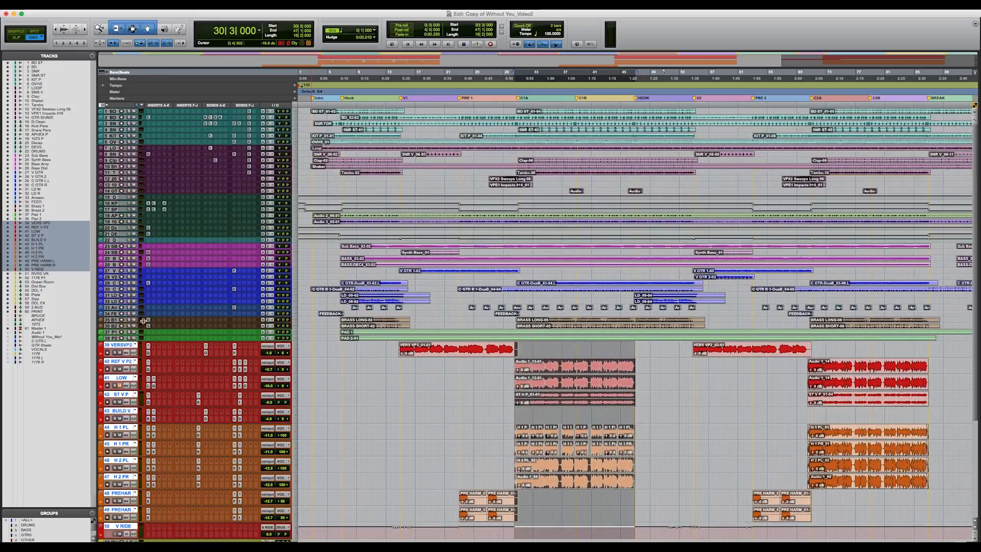
left_click(115, 112, "shift")
left_click(294, 350, "alt+shift")
left_click(306, 337, "alt+shift")
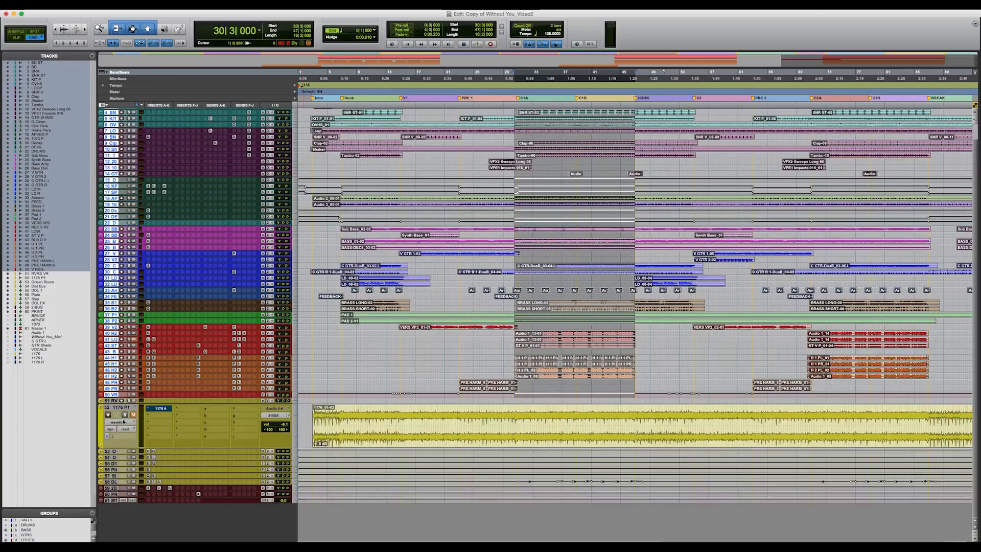
Step: Take the UAD UA 1176 Rev A insert on the 1176 P1 track out of bypass and open its plug-in window
left_click(164, 410, "super")
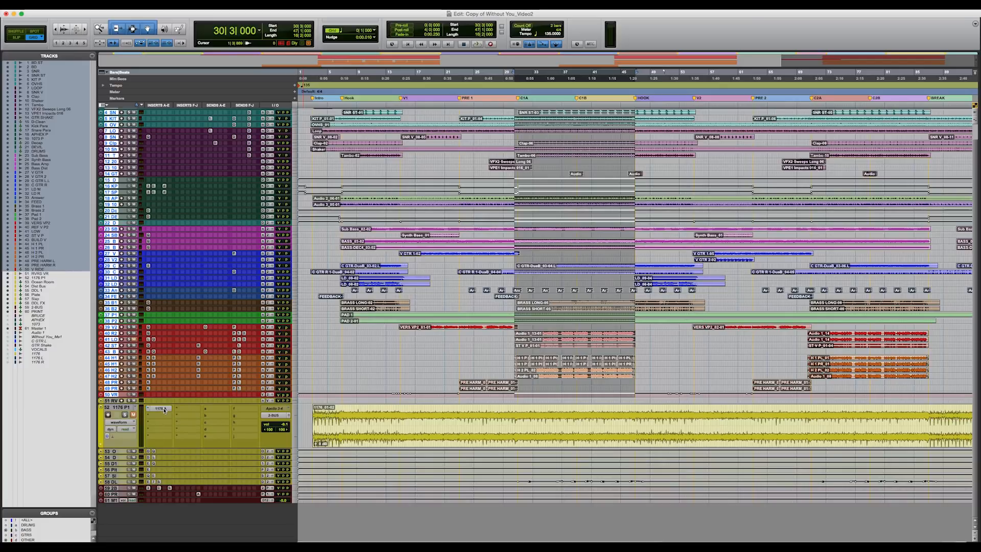
left_click(164, 410)
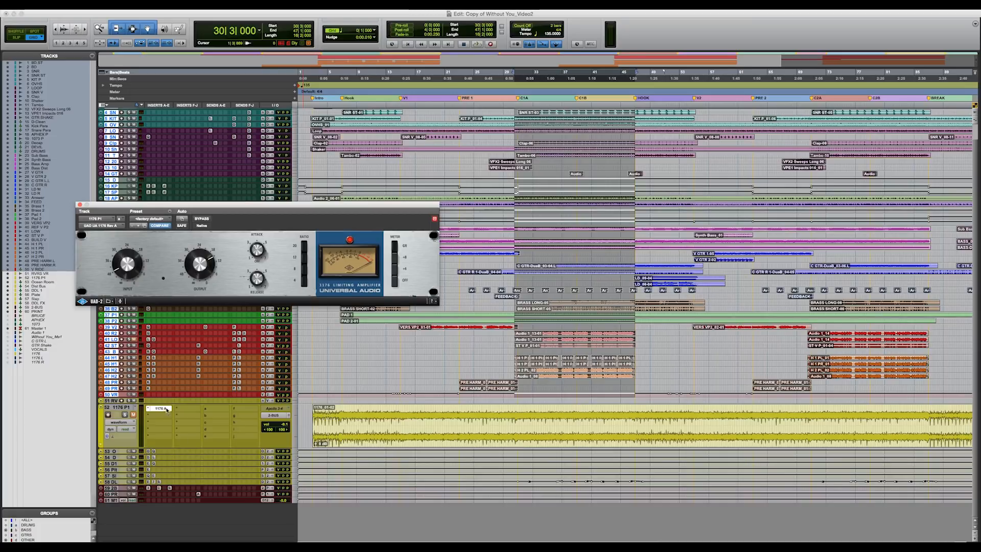
Step: Remove the UAD UA 1176 Rev A insert from the 1176 P1 track
left_click(113, 395)
left_click(148, 410)
left_click(169, 378)
Step: Select the Hook section on the 1176 P1 track and play it briefly
left_click_drag(342, 424, 401, 427)
key("space")
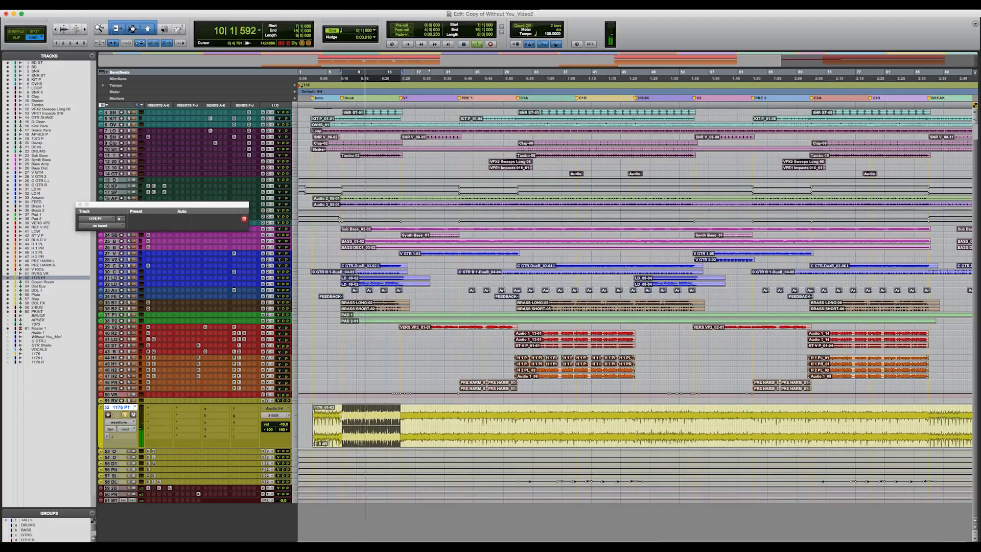
key("space")
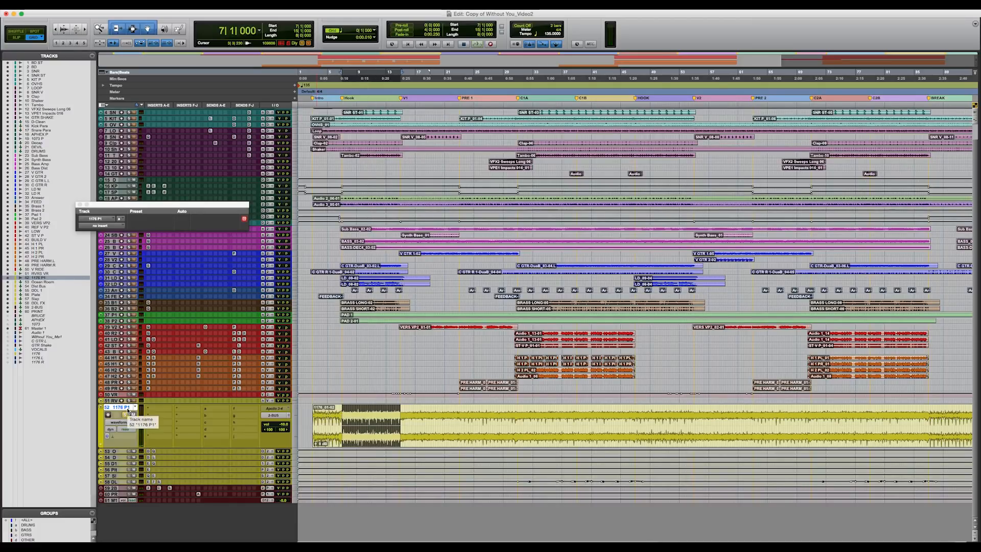
Step: Close the empty plug-in window and place the edit cursor near the start of the BREAK section on the 1176 P1 track
key("r")
scroll(494, 307, "right", 5)
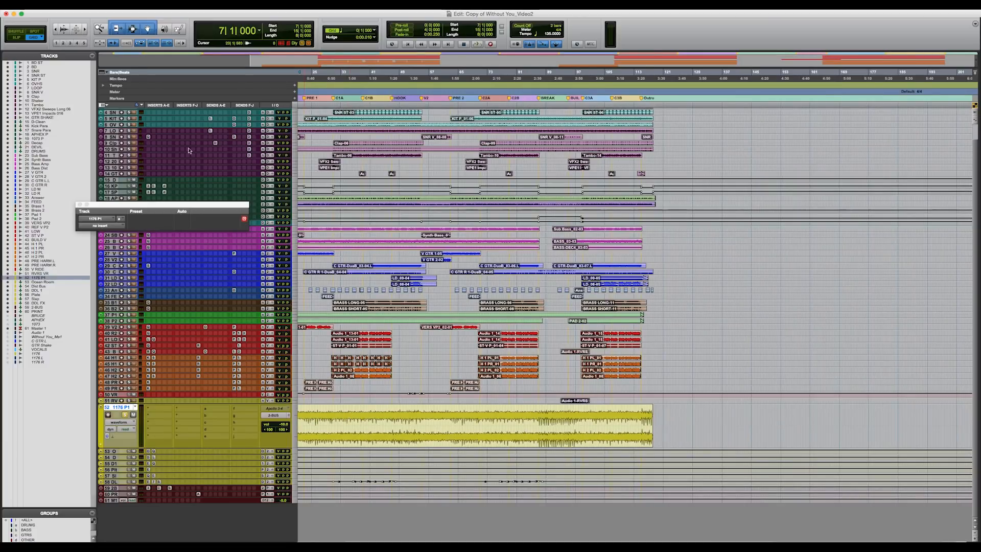
left_click(81, 205)
left_click(542, 424)
key("t")
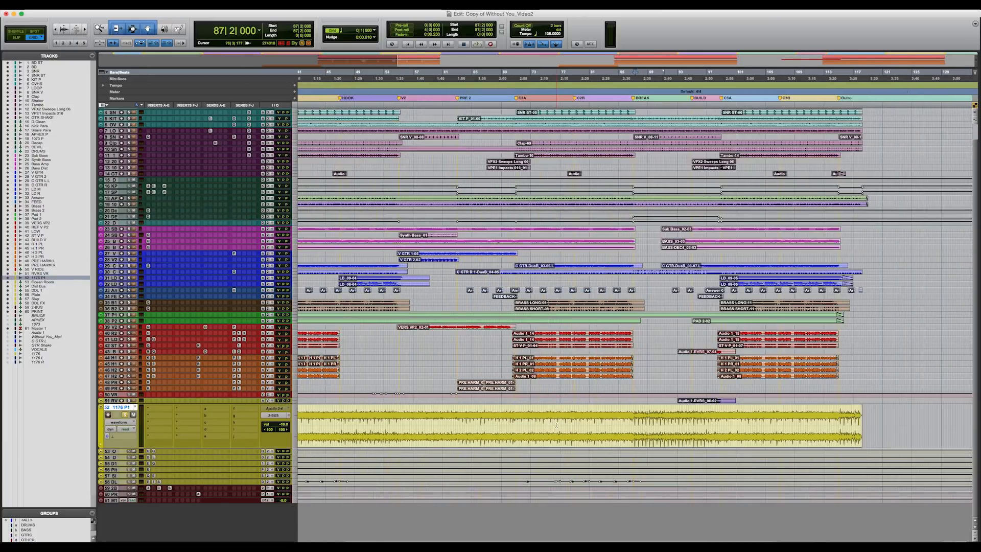
key("r")
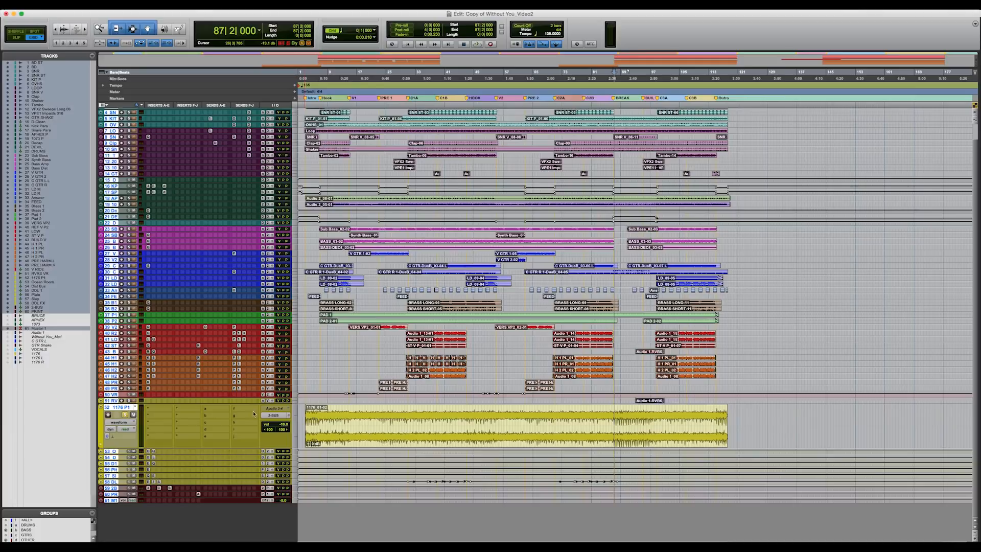
Step: Set all tracks to mini height and open the UAD Neve 33609 insert on the 2-BUS track
left_click(304, 412, "alt")
scroll(301, 410, "down", 4)
left_click(115, 349)
left_click(149, 466)
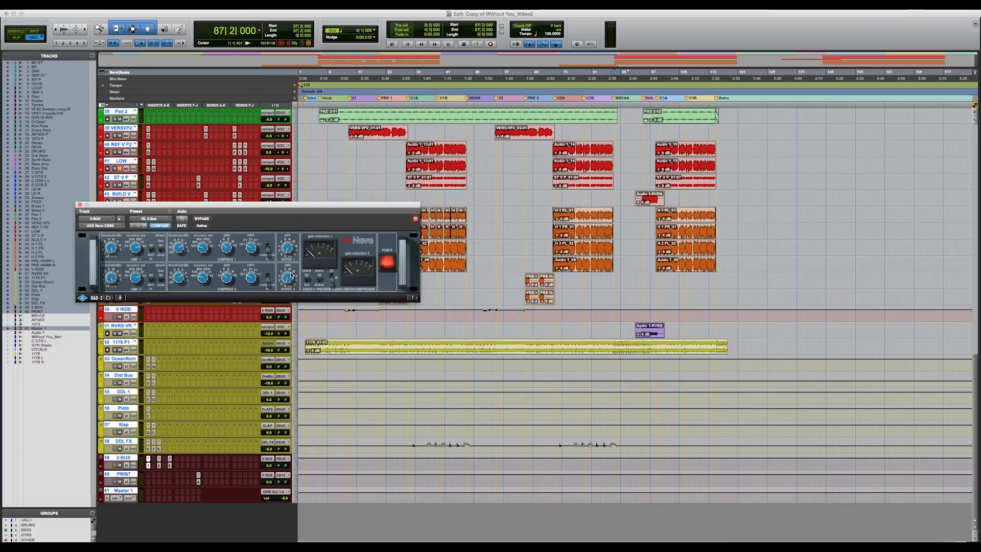
Step: Play the mix from the start of the C2A section with the Neve 33609 window open
key("super+bracketright")
key("super+bracketright")
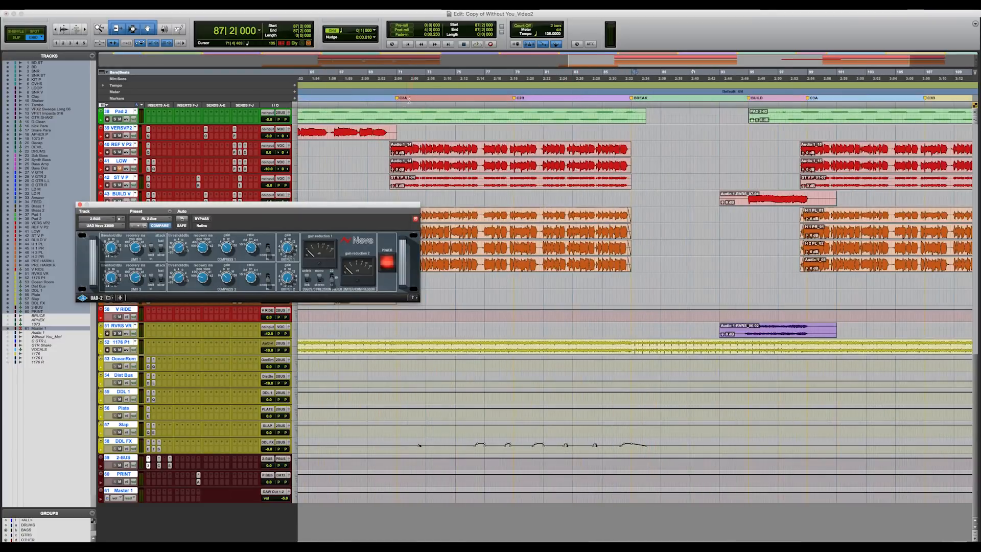
left_click(396, 105)
key("space")
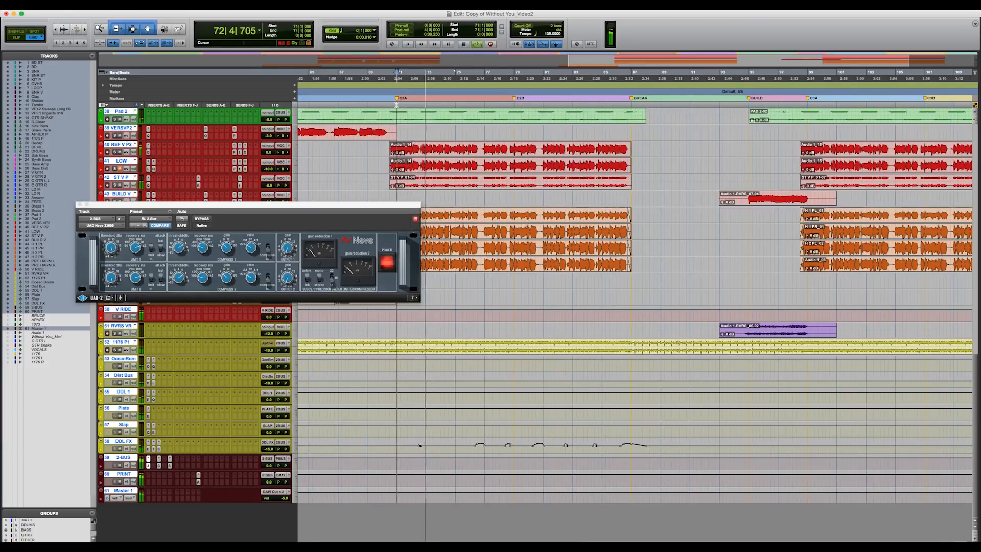
key("space")
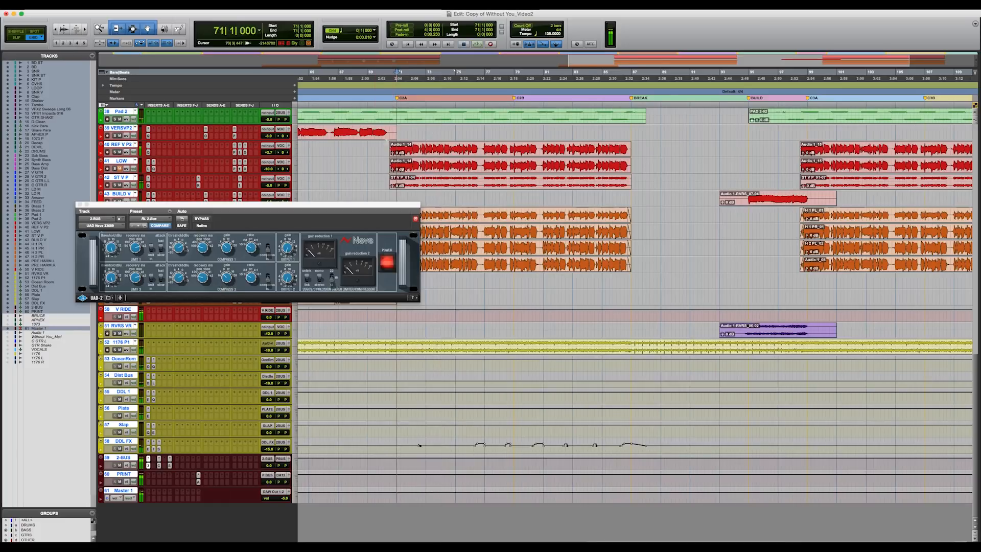
Step: Inspect the Chandler Curve Bender insert on the 2-BUS track, close it, and open the SSL G Bus Compressor insert
left_click(159, 466)
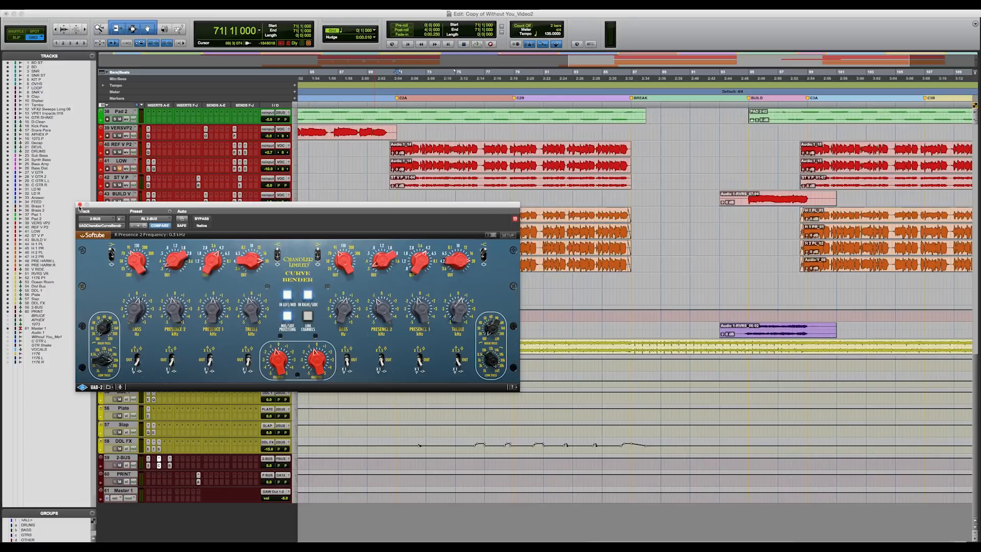
left_click(79, 205)
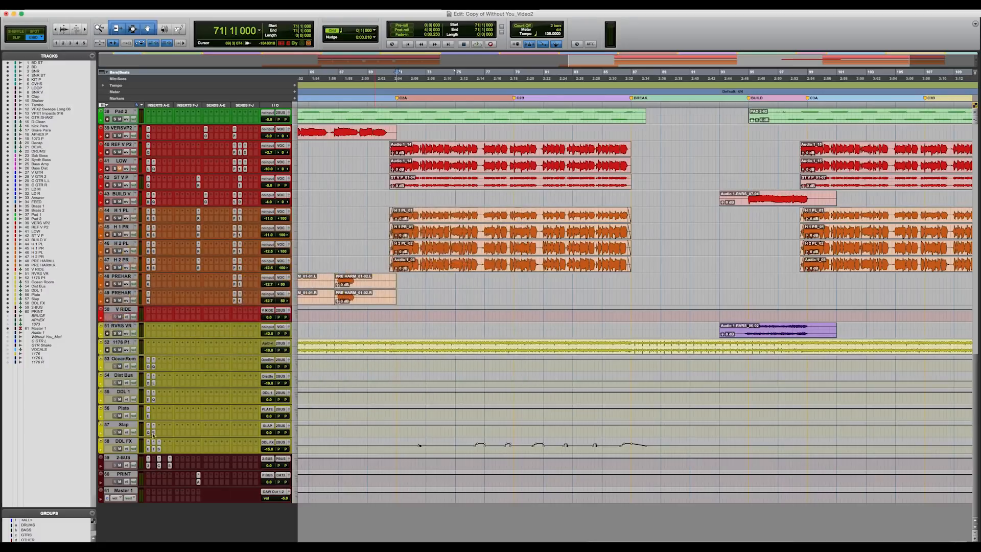
left_click(170, 466)
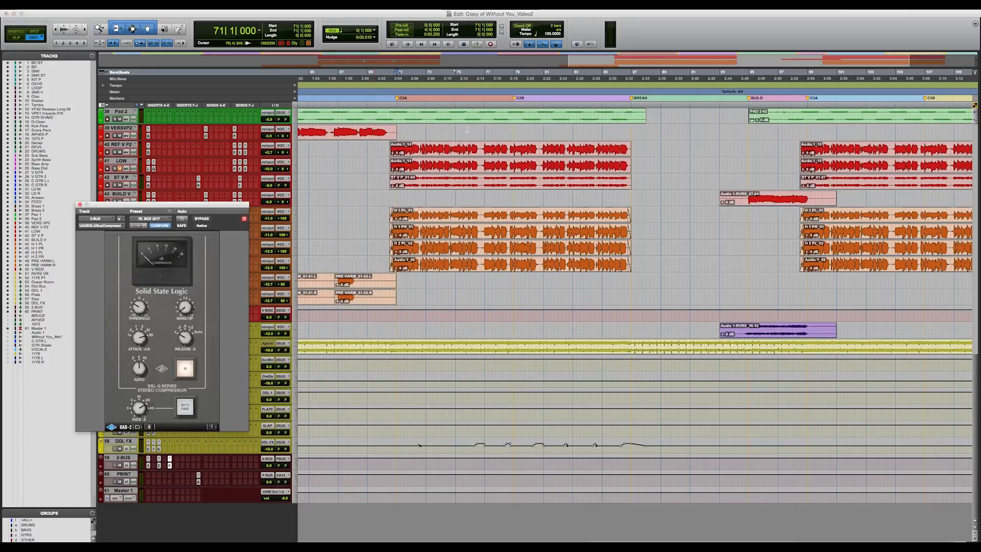
Step: Select the C2A section, play its opening with the SSL G Bus Compressor window open, and close the plug-in
left_click_drag(397, 105, 513, 110)
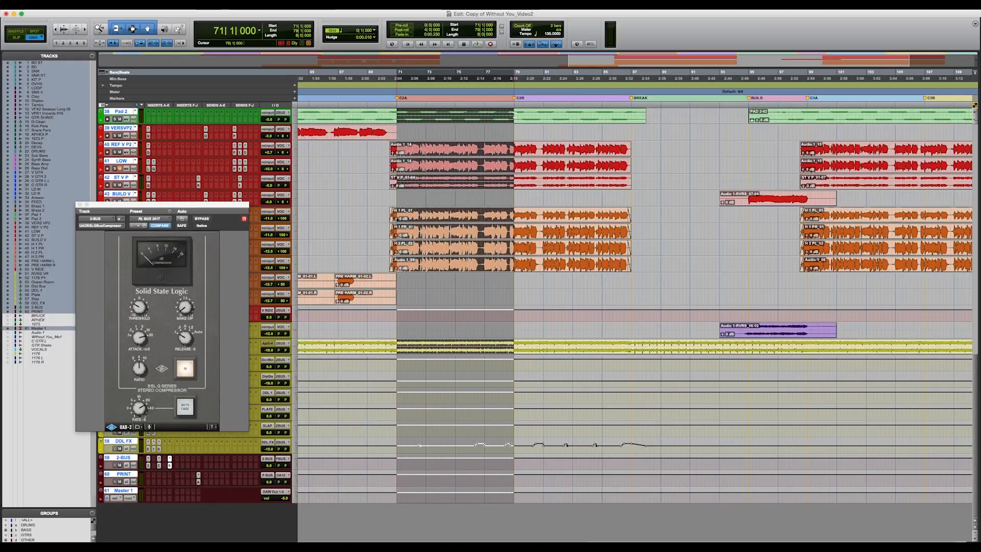
key("space")
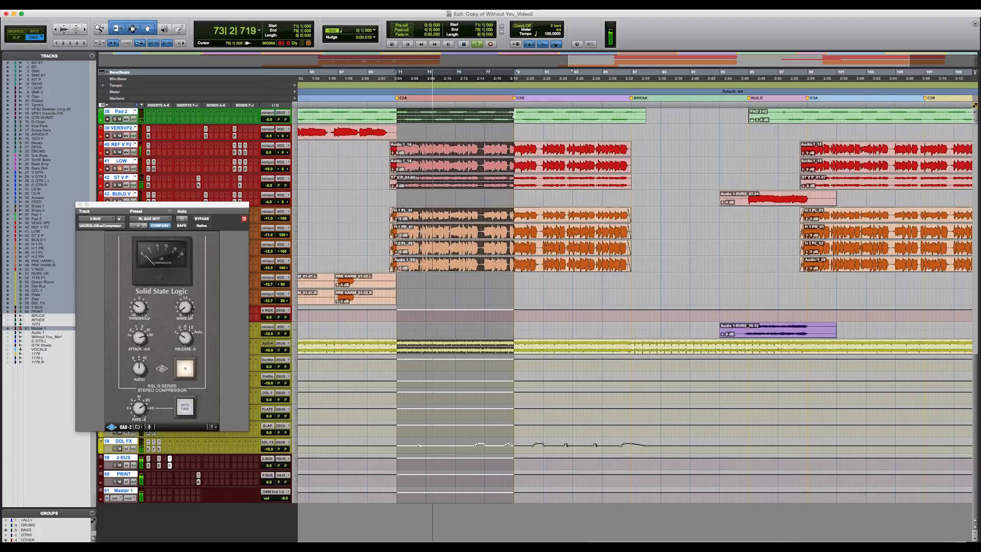
key("space")
left_click(79, 204)
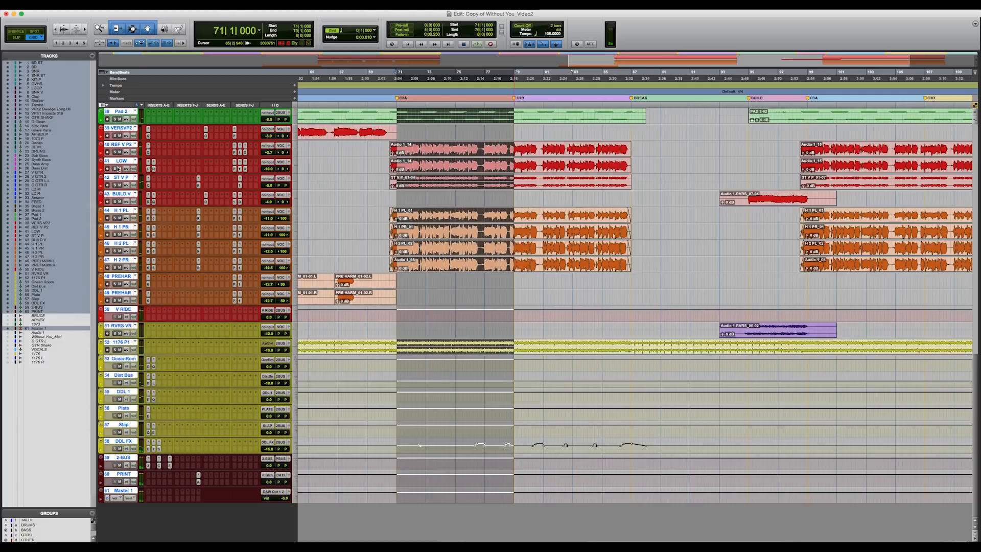
Step: Switch to the Mix window and bypass the SSL G Bus, Curve Bender and Neve 33609 inserts on the 2-BUS channel
left_click(124, 163, "alt")
key("super+equal")
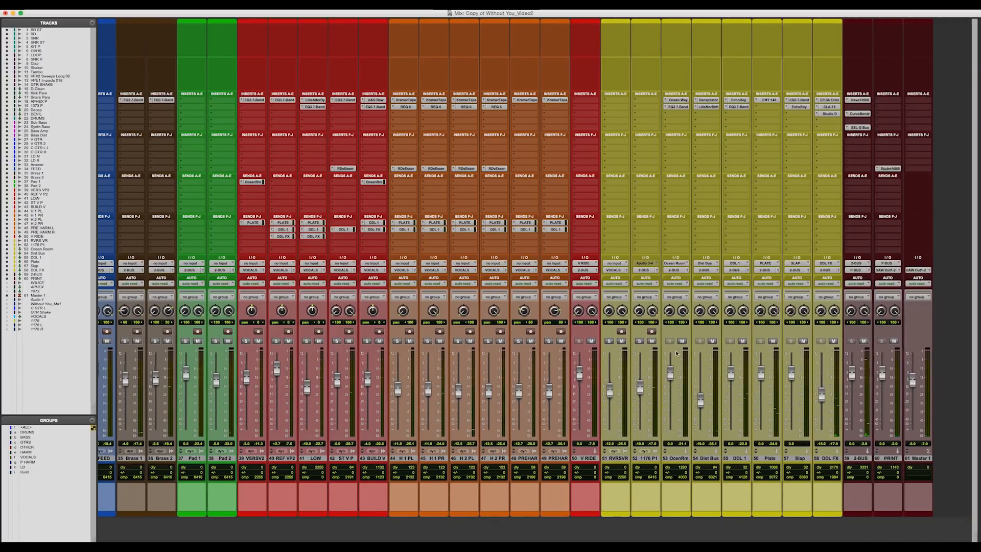
left_click(859, 128, "super")
left_click(863, 113, "super")
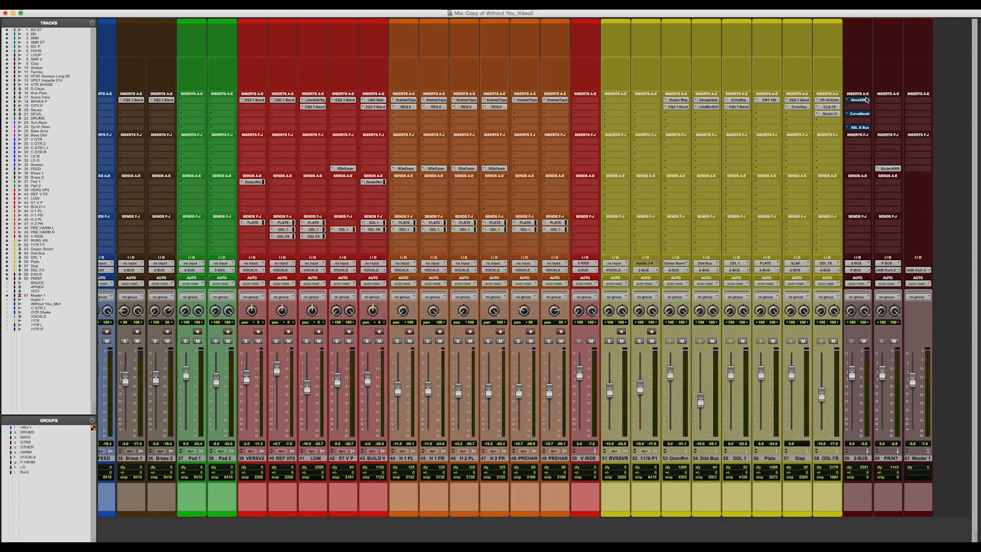
Step: Play the mix and take the Neve 33609, Curve Bender and SSL G Bus inserts on the 2-BUS out of bypass
key("space")
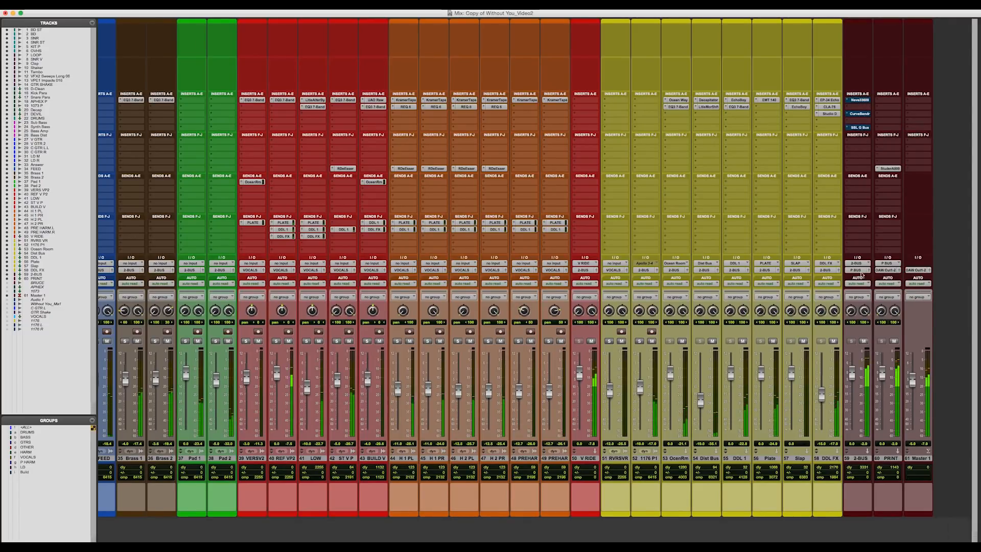
left_click(860, 100, "super")
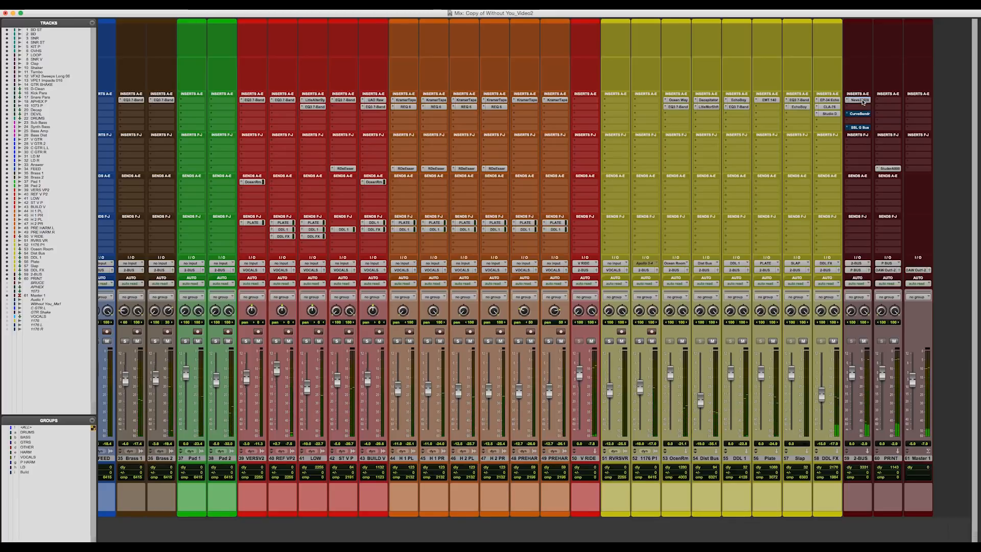
left_click(857, 115, "super")
left_click(857, 128, "super")
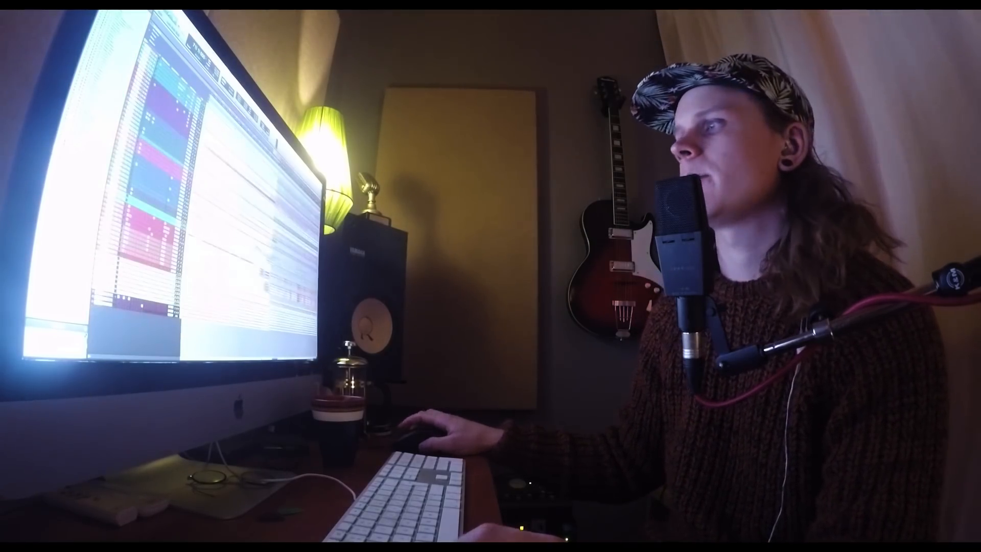
Step: Look over the Mix window's channel strips from the drums to the buses, and open the Studer A800 insert on the PRINT channel
key("super+equal")
scroll(205, 194, "left", 3)
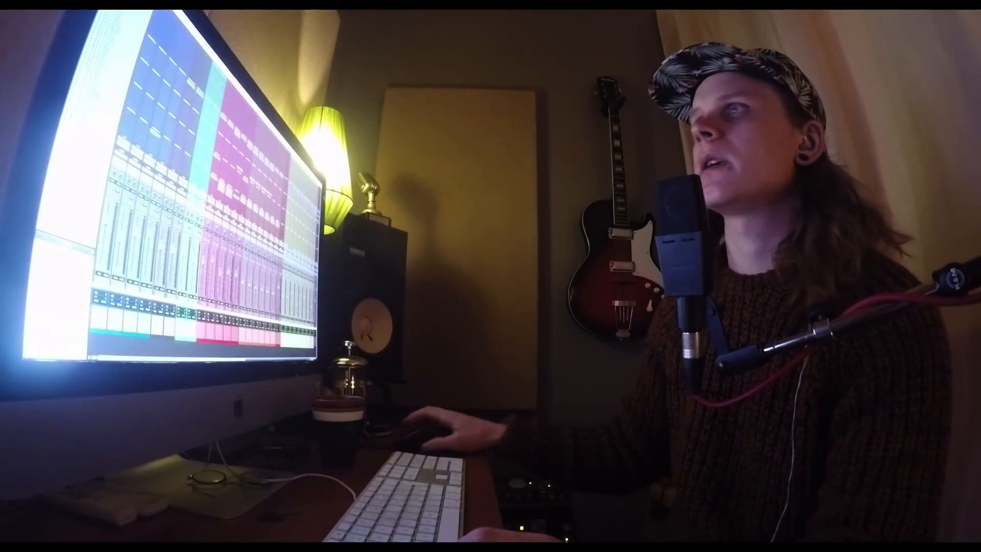
scroll(205, 194, "left", 10)
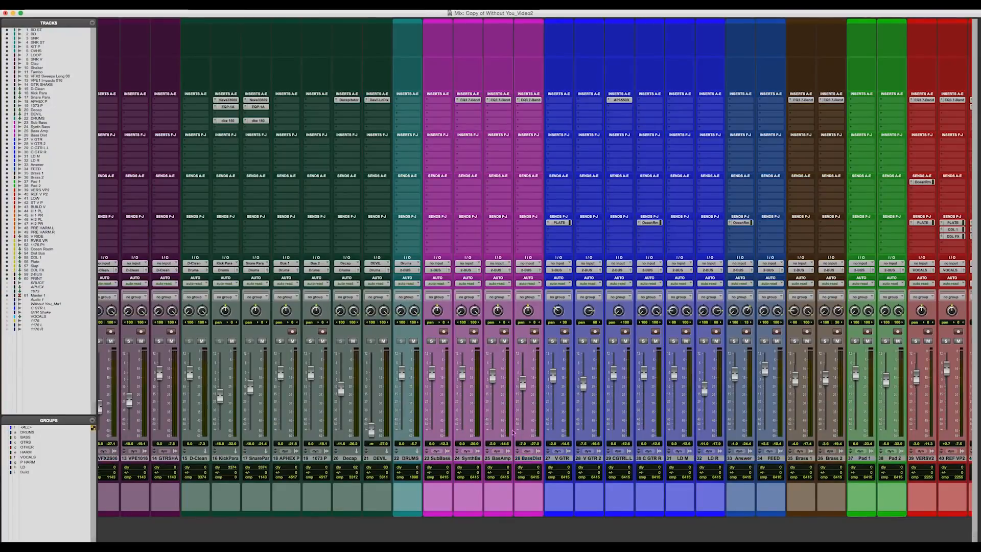
scroll(505, 421, "right", 5)
scroll(506, 422, "left", 5)
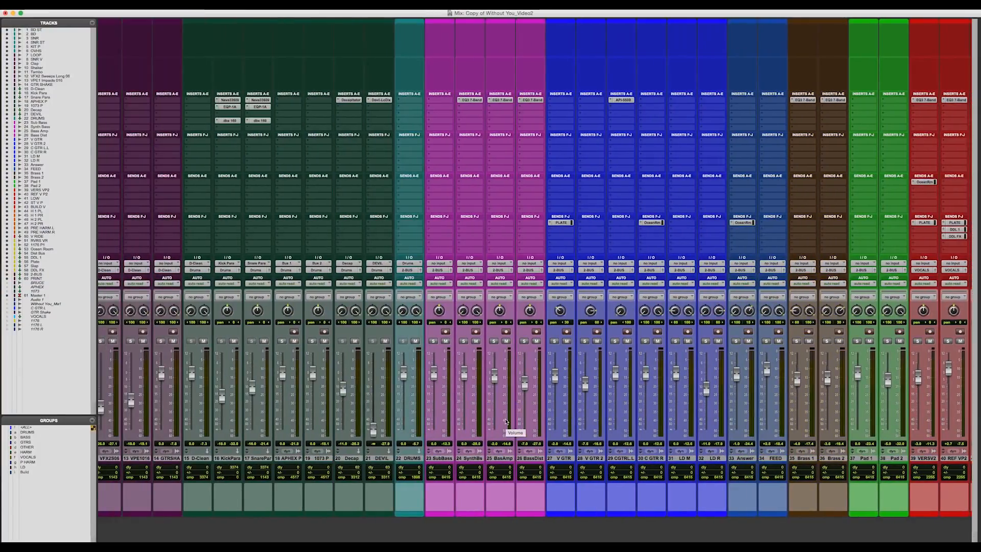
scroll(506, 422, "left", 8)
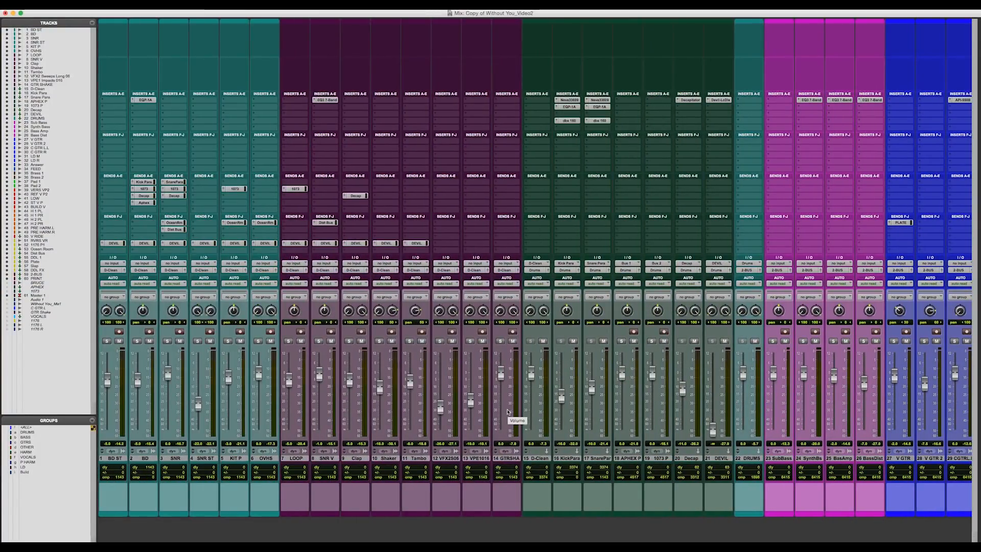
scroll(514, 448, "right", 8)
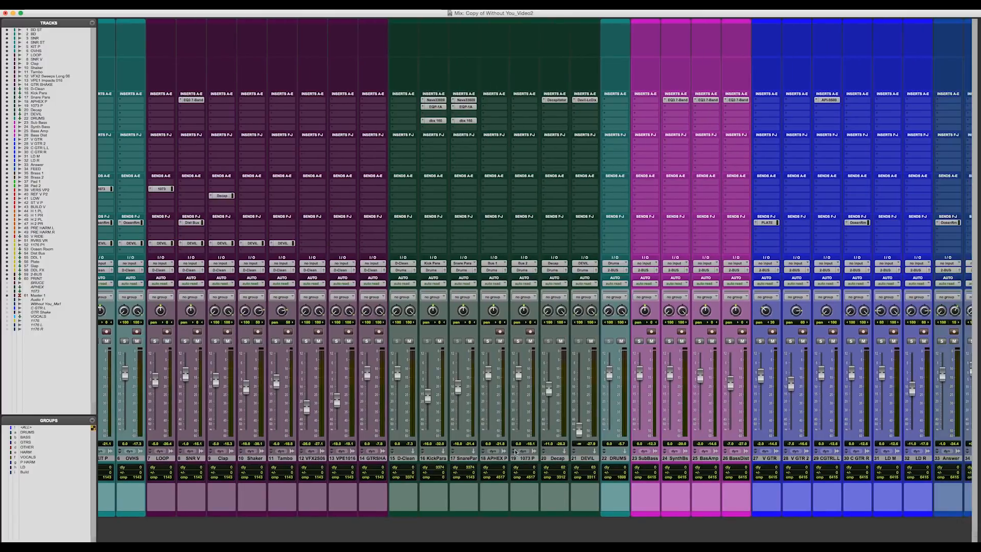
scroll(514, 444, "right", 3)
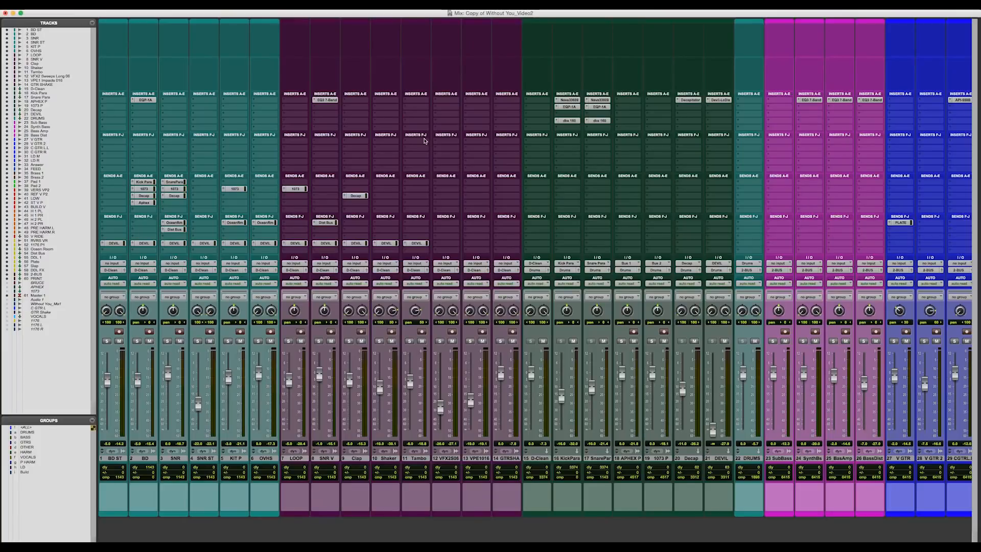
scroll(424, 141, "right", 15)
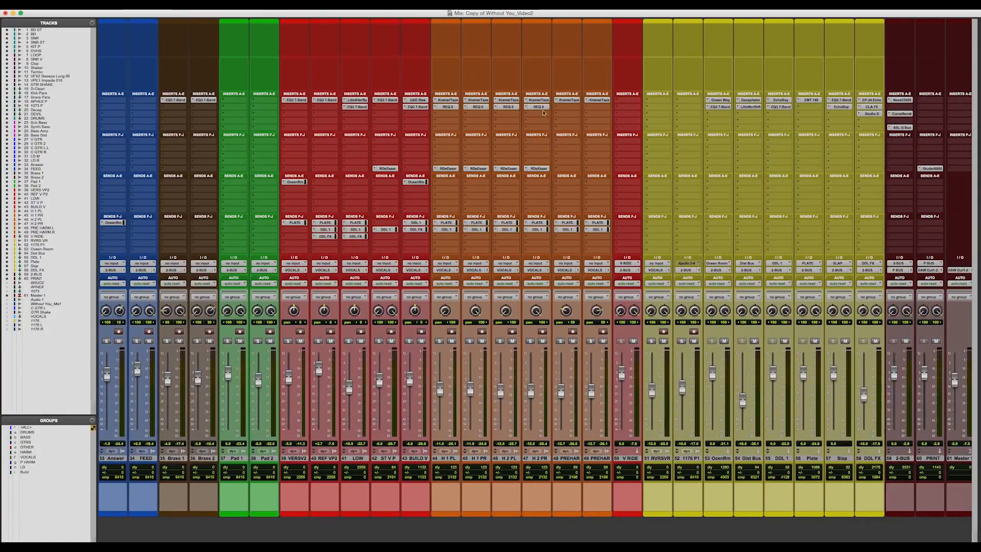
left_click(931, 169)
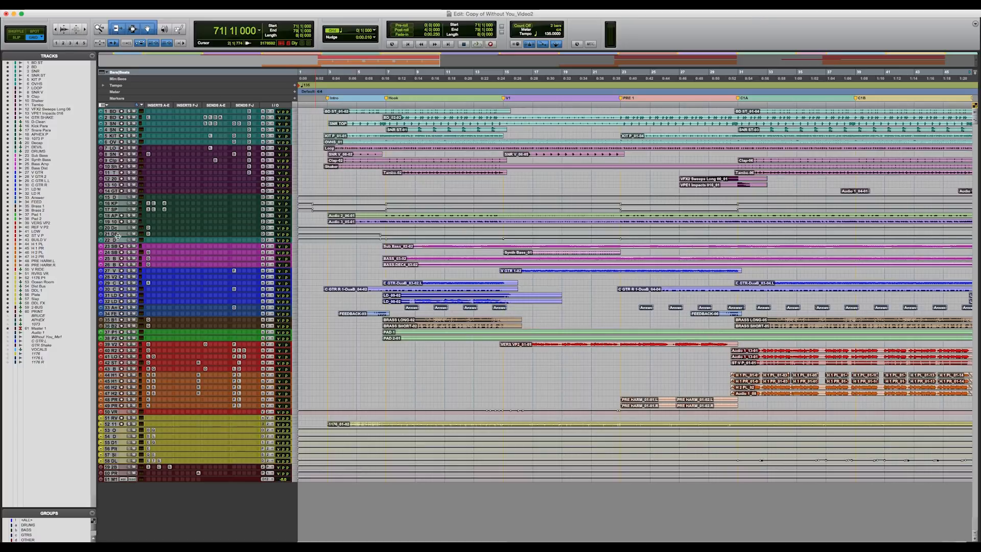
Step: Enlarge the drum bus and parallel tracks from DEVIL up through D-Clean so their inserts and automation can be read
left_click_drag(119, 253, 120, 266)
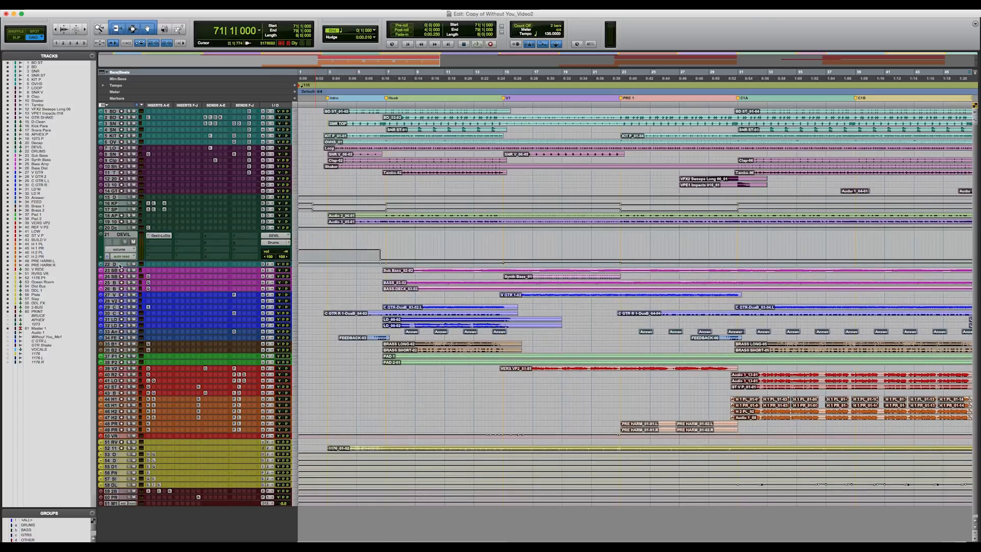
left_click_drag(126, 235, 125, 259)
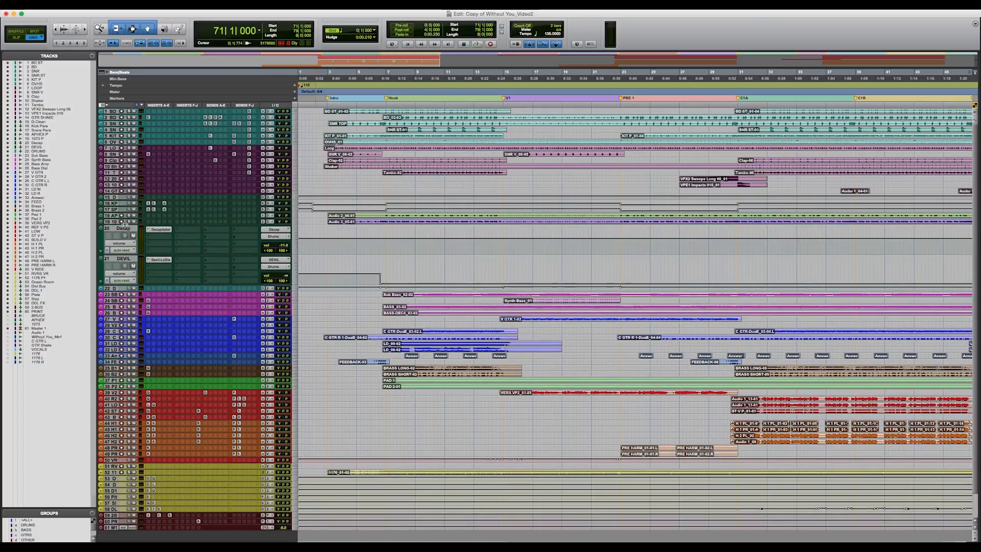
left_click_drag(126, 223, 126, 236)
left_click_drag(126, 235, 126, 249)
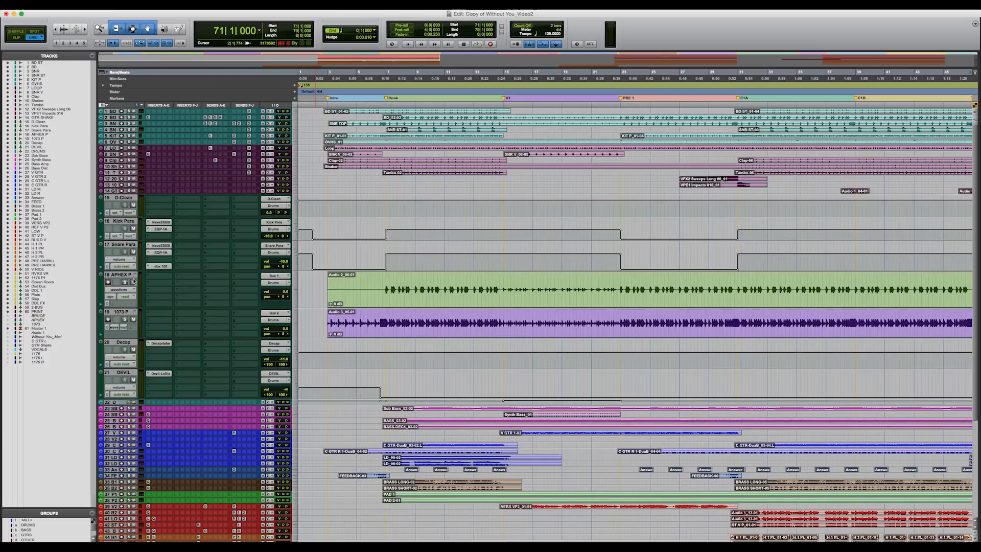
Step: Select all tracks and set their height to micro
left_click(128, 275, "alt")
left_click(295, 205)
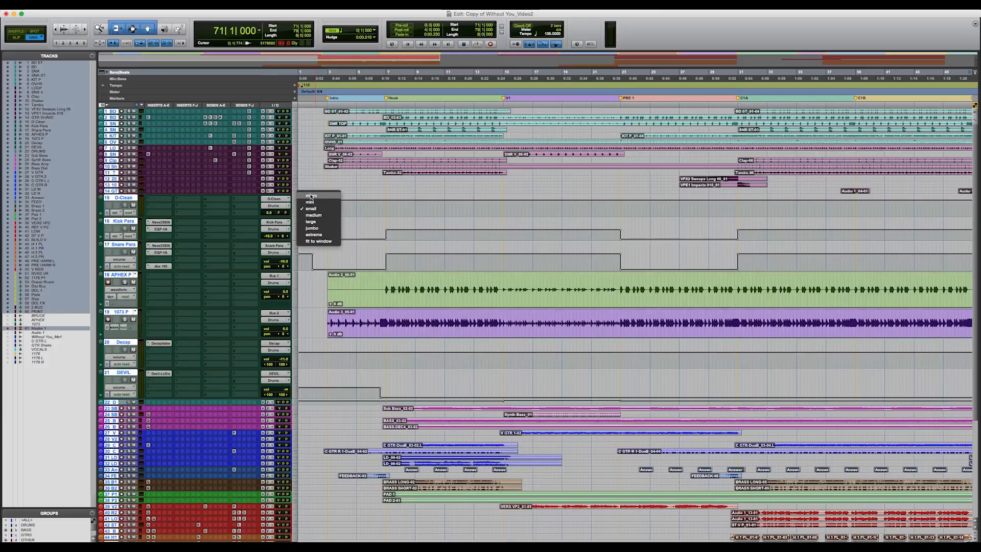
left_click(311, 196)
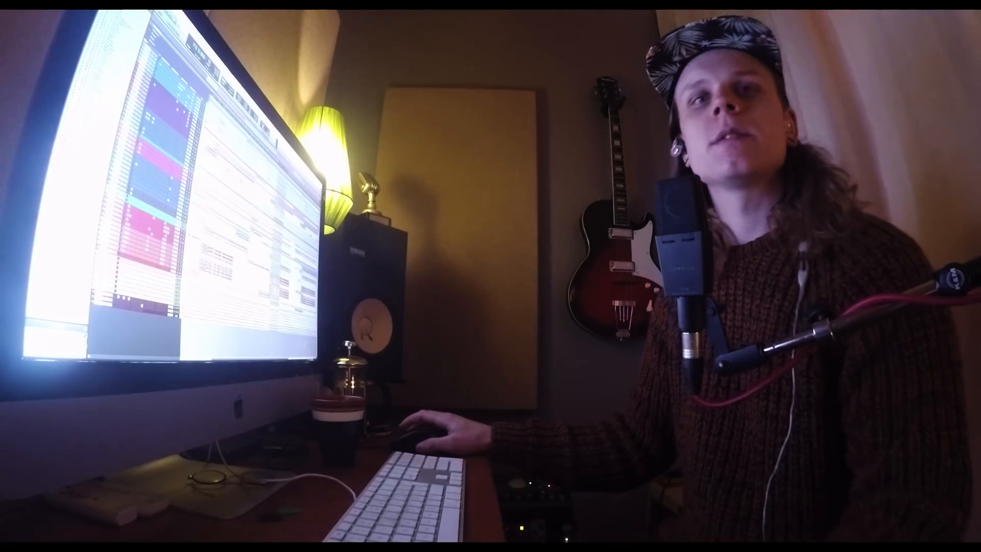